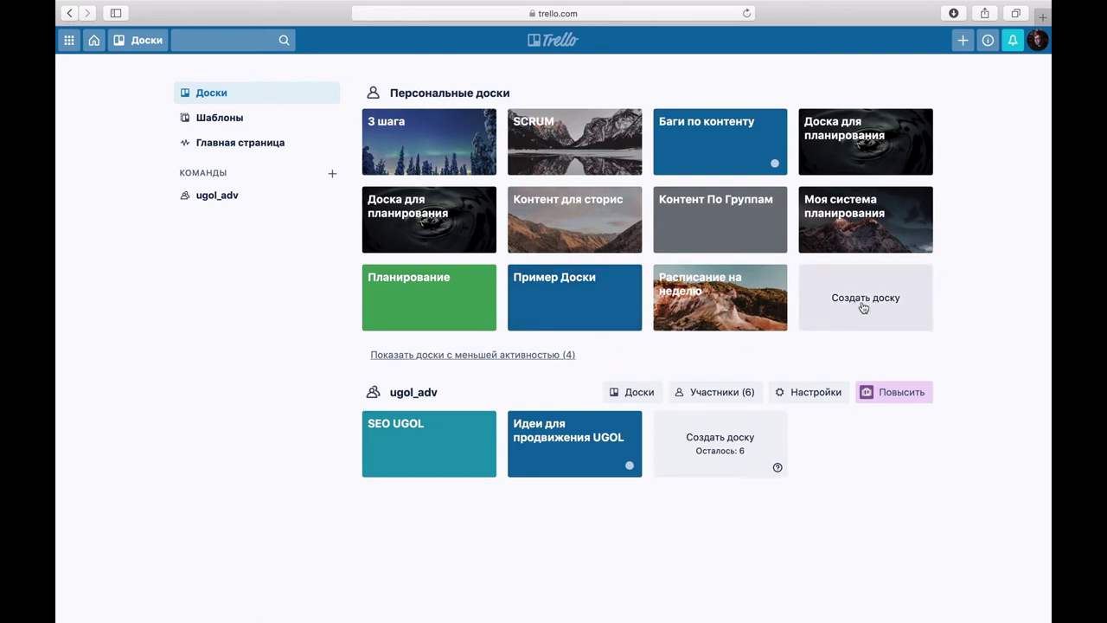
{"action": "left_click", "coordinate": [233, 122]}
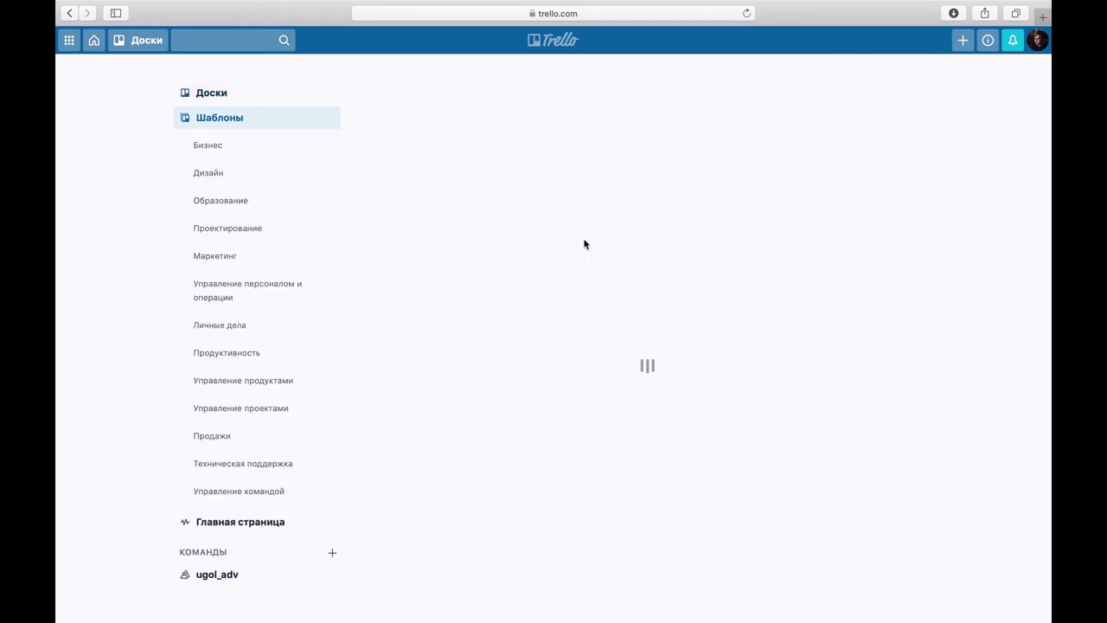
{"action": "scroll", "coordinate": [685, 290], "scroll_direction": "down", "scroll_amount": 3}
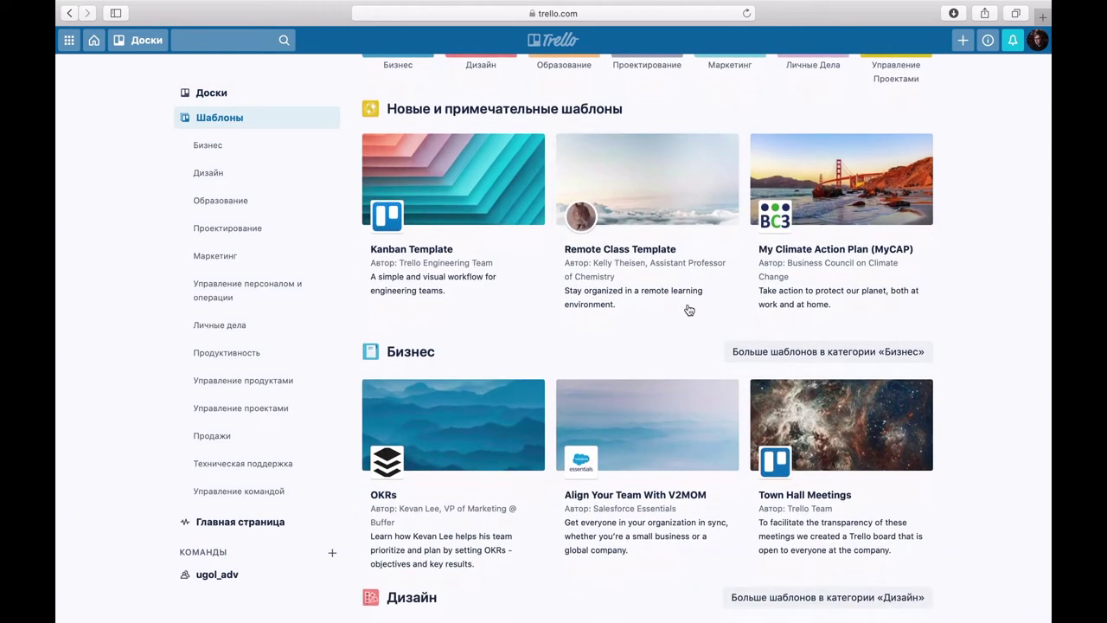
{"action": "scroll", "coordinate": [690, 310], "scroll_direction": "down", "scroll_amount": 4}
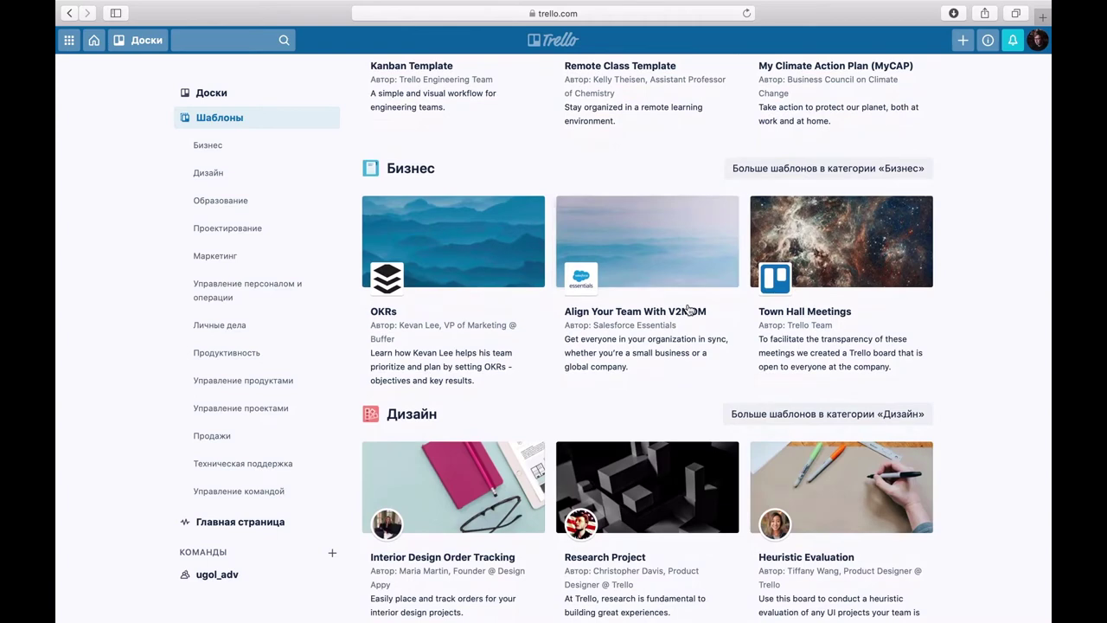
{"action": "scroll", "coordinate": [690, 309], "scroll_direction": "up", "scroll_amount": 3}
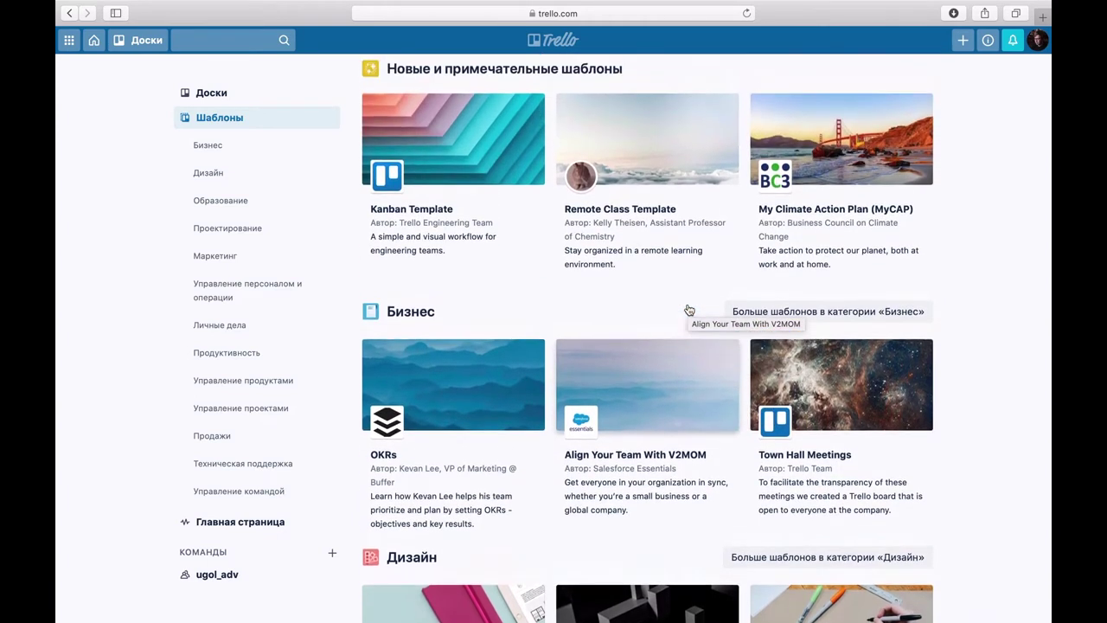
{"action": "scroll", "coordinate": [689, 310], "scroll_direction": "up", "scroll_amount": 1}
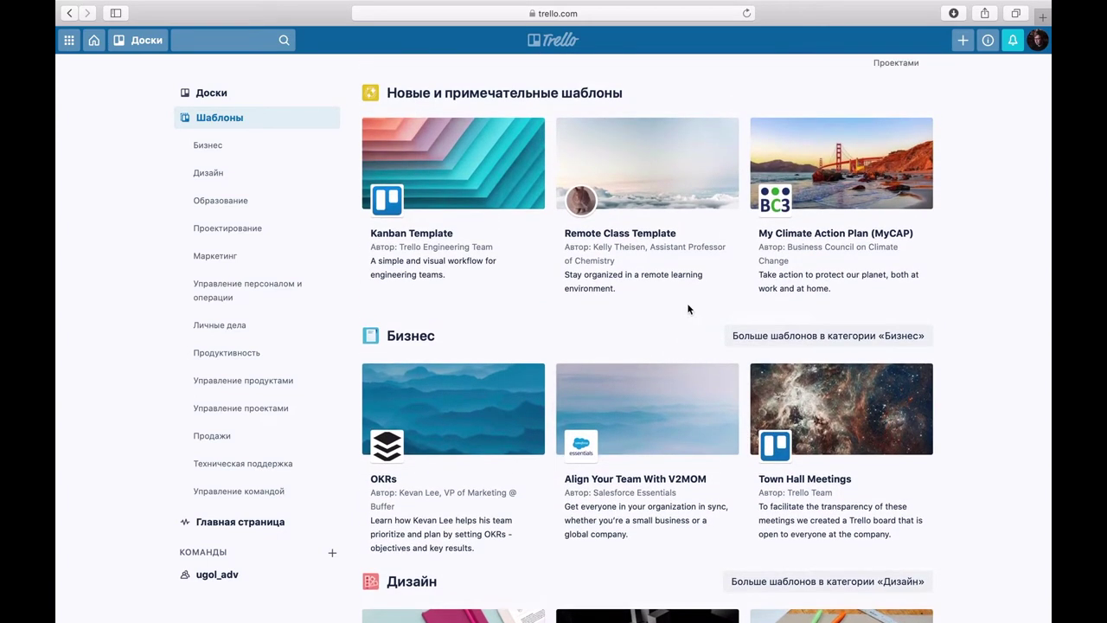
{"action": "scroll", "coordinate": [689, 309], "scroll_direction": "down", "scroll_amount": 2}
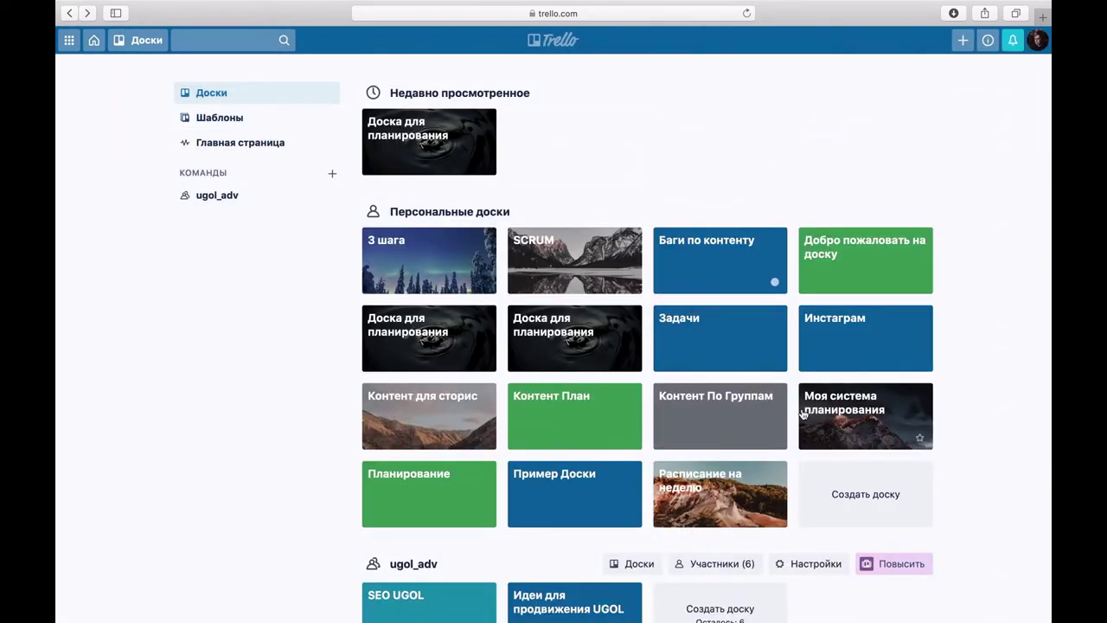
{"action": "scroll", "coordinate": [823, 393], "scroll_direction": "down", "scroll_amount": 2}
Step: Create the private board 'Система планирования' with team set to Без команды
{"action": "left_click", "coordinate": [854, 443]}
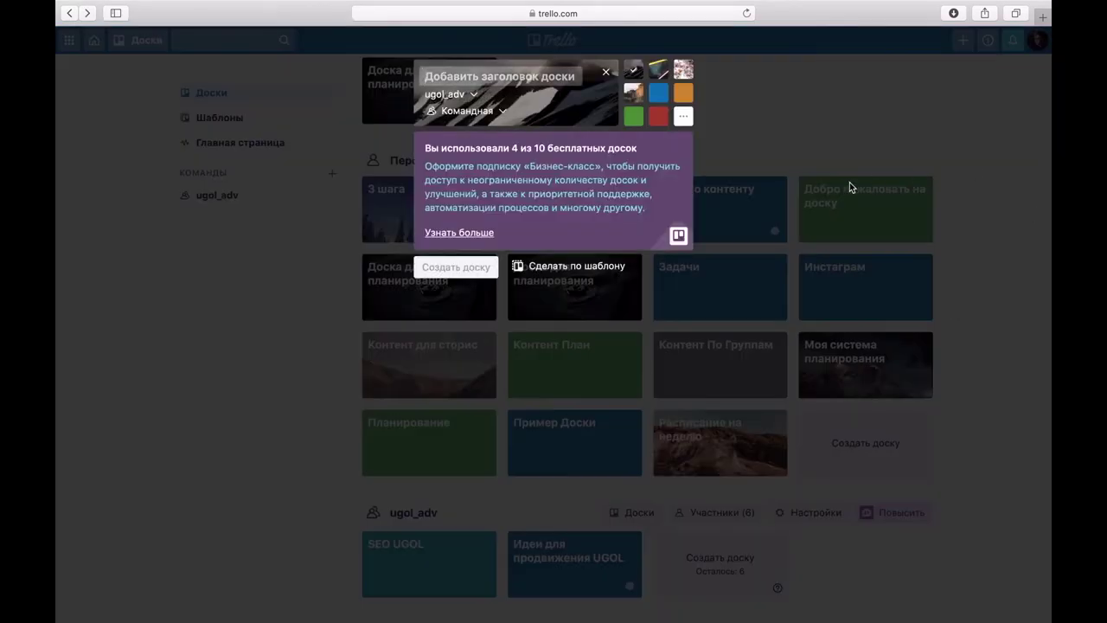
{"action": "type", "text": "Система"}
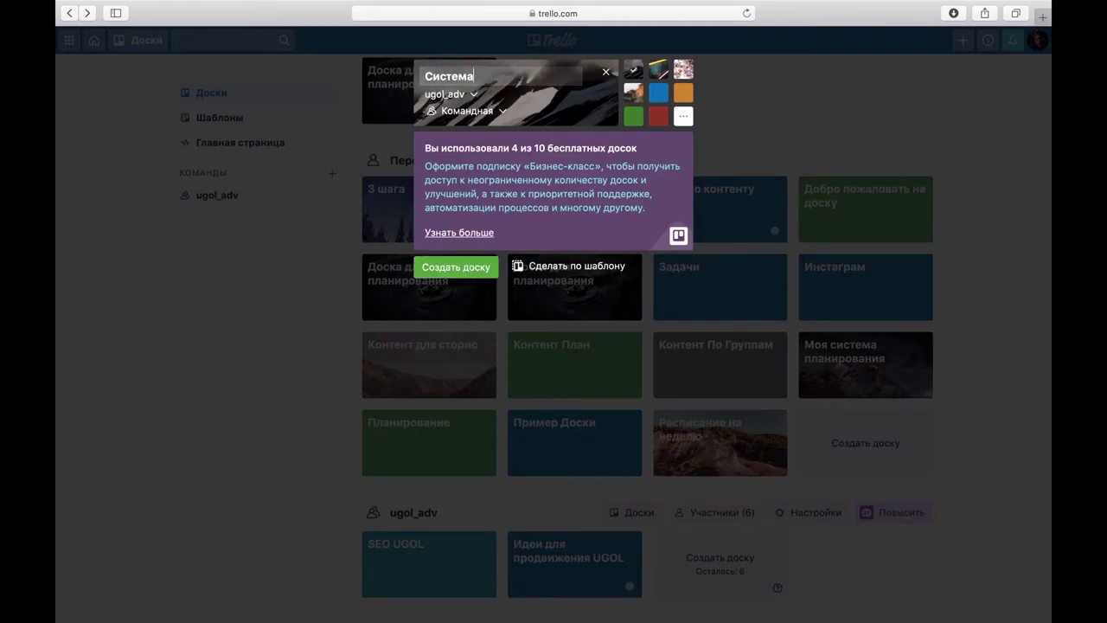
{"action": "type", "text": " планирования"}
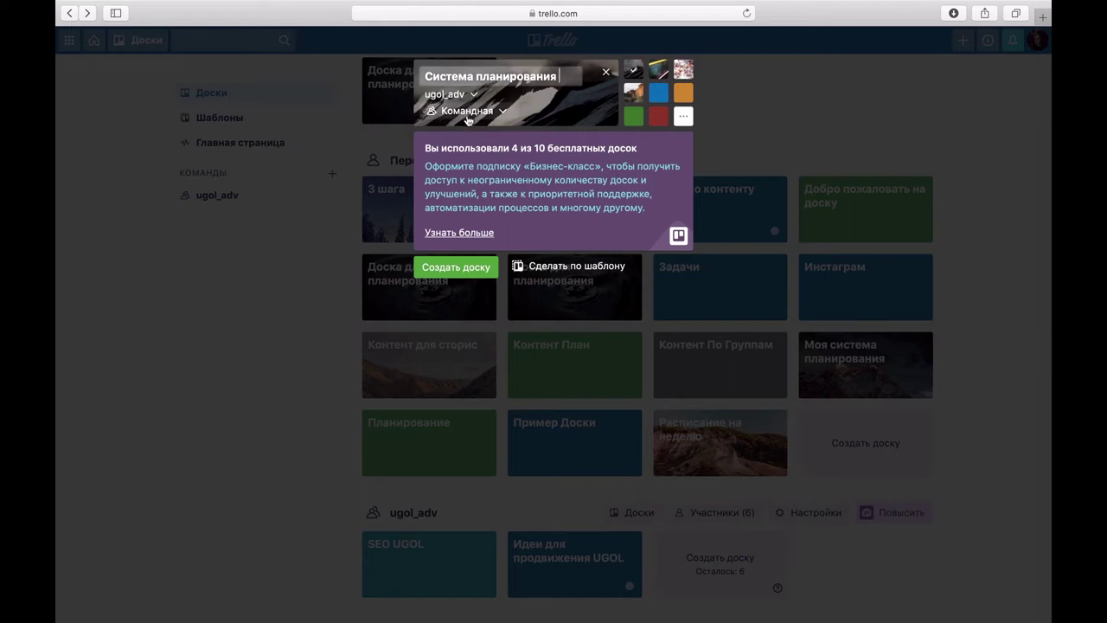
{"action": "left_click", "coordinate": [473, 95]}
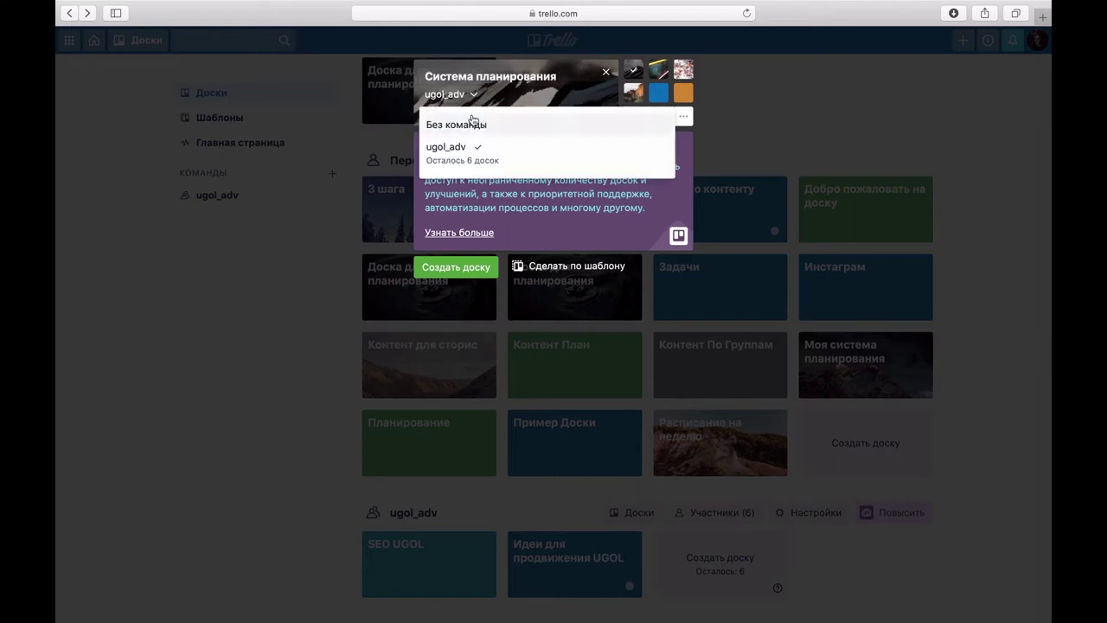
{"action": "left_click", "coordinate": [472, 123]}
{"action": "left_click", "coordinate": [502, 114]}
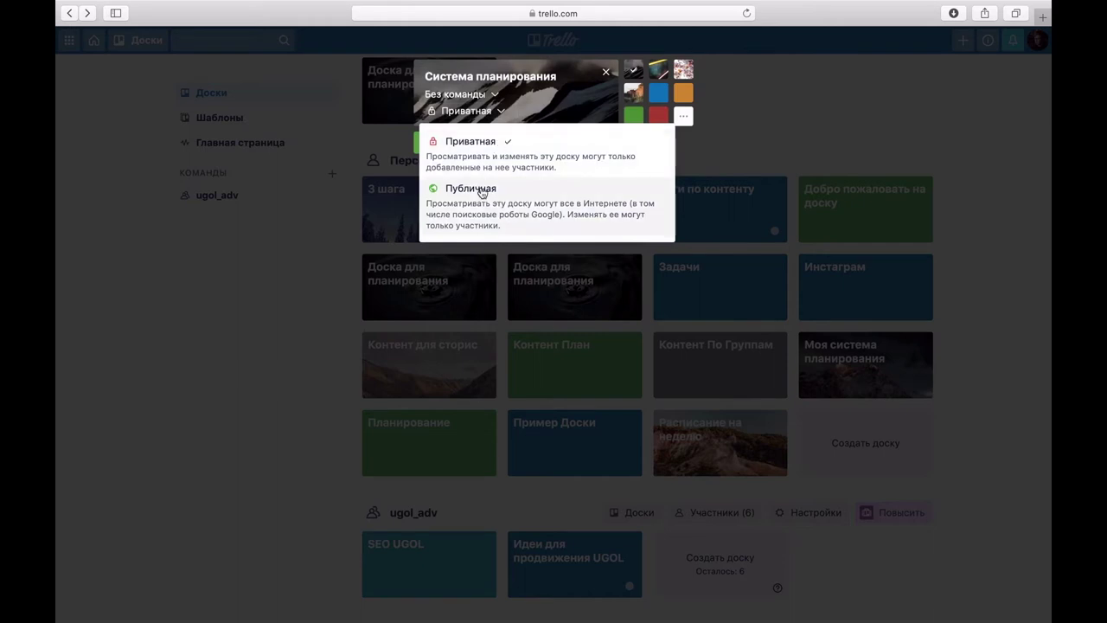
{"action": "left_click", "coordinate": [557, 122]}
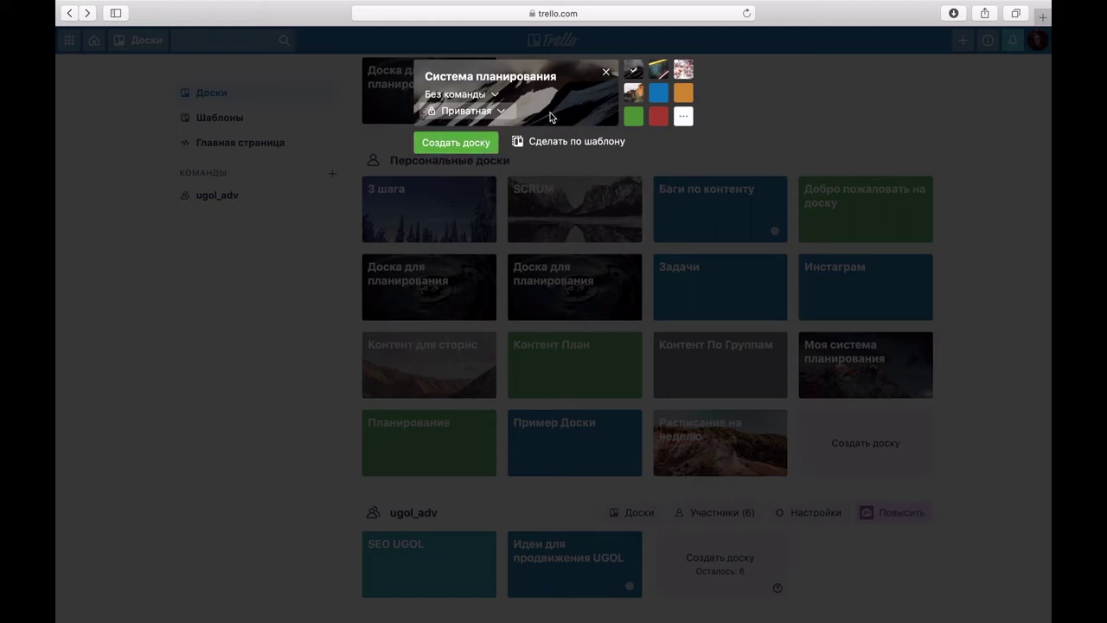
{"action": "left_click", "coordinate": [480, 145]}
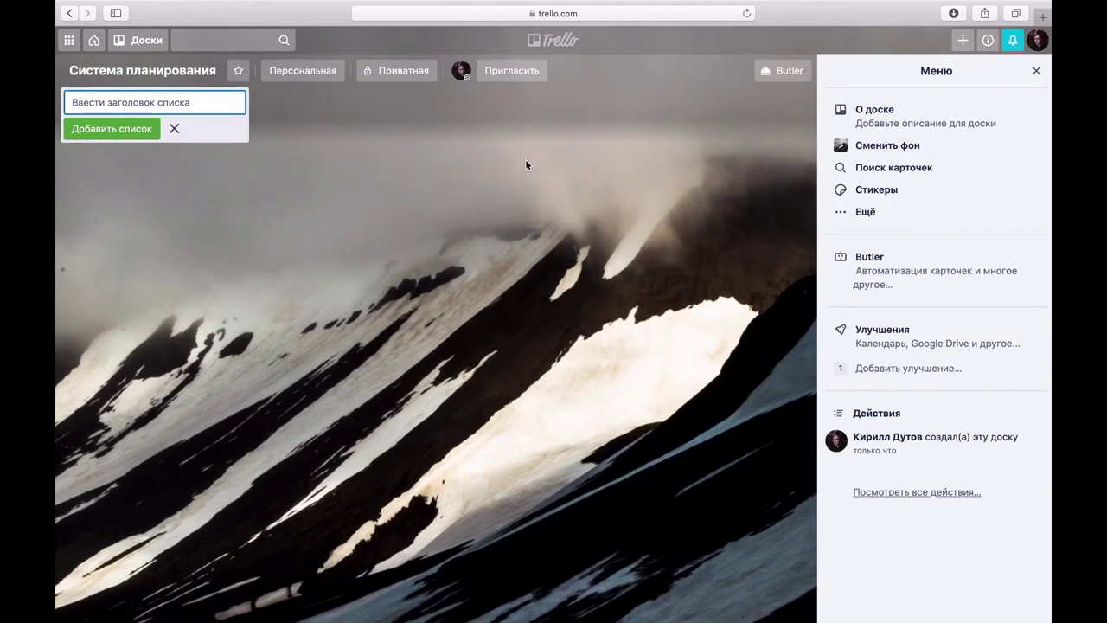
Step: Close the menu panel and add lists 'Список задач' and 'В работе', keeping В работе second
{"action": "left_click", "coordinate": [546, 206]}
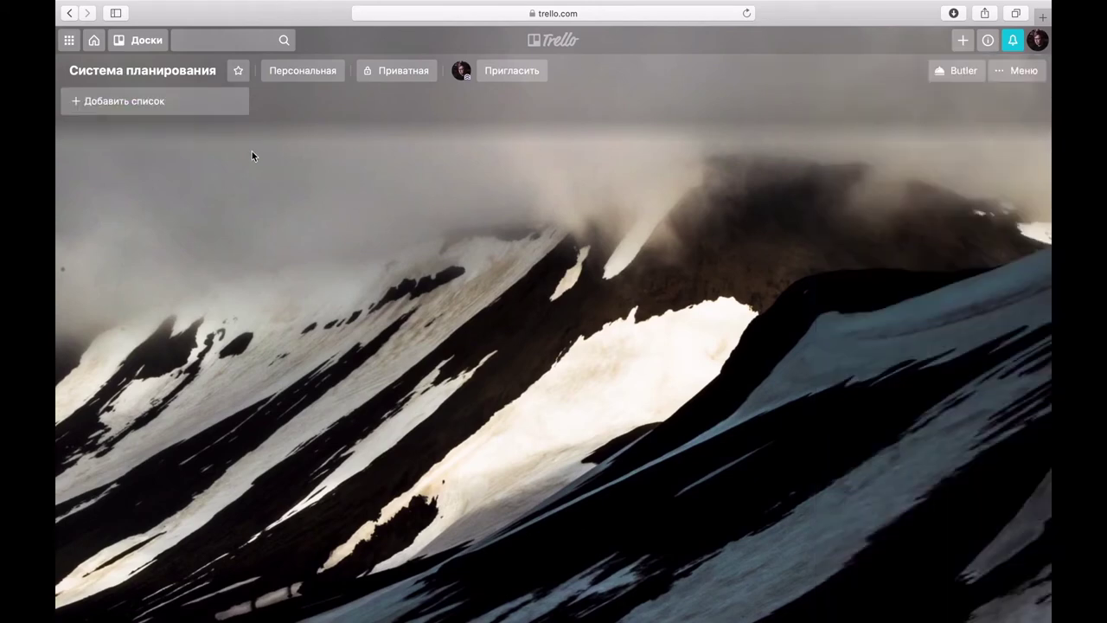
{"action": "left_click", "coordinate": [165, 112]}
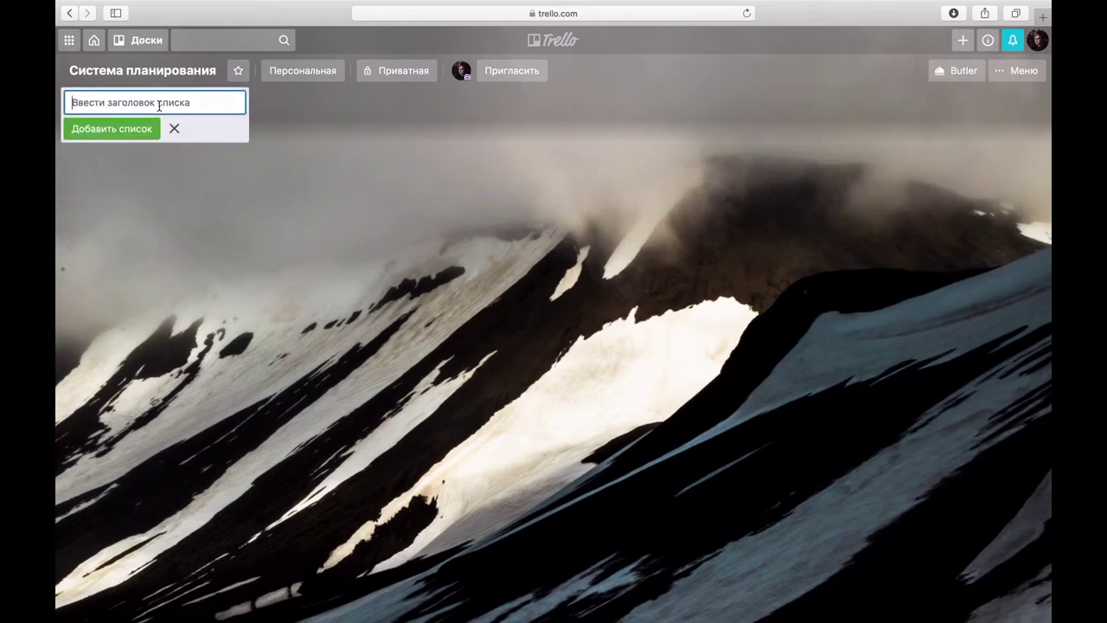
{"action": "type", "text": "Список задач"}
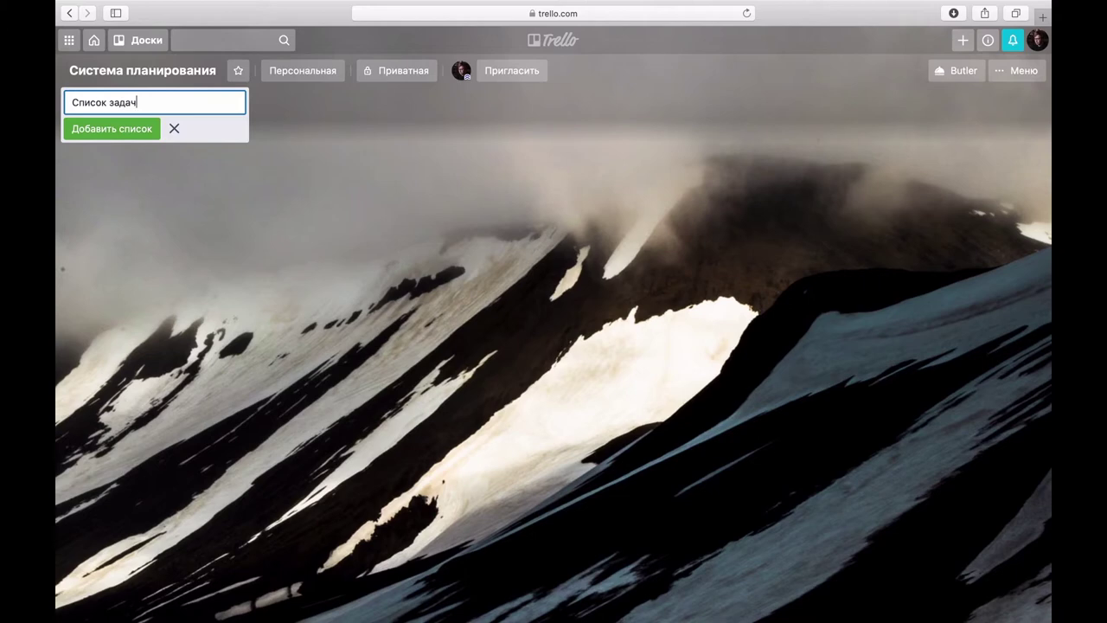
{"action": "key", "text": "Return"}
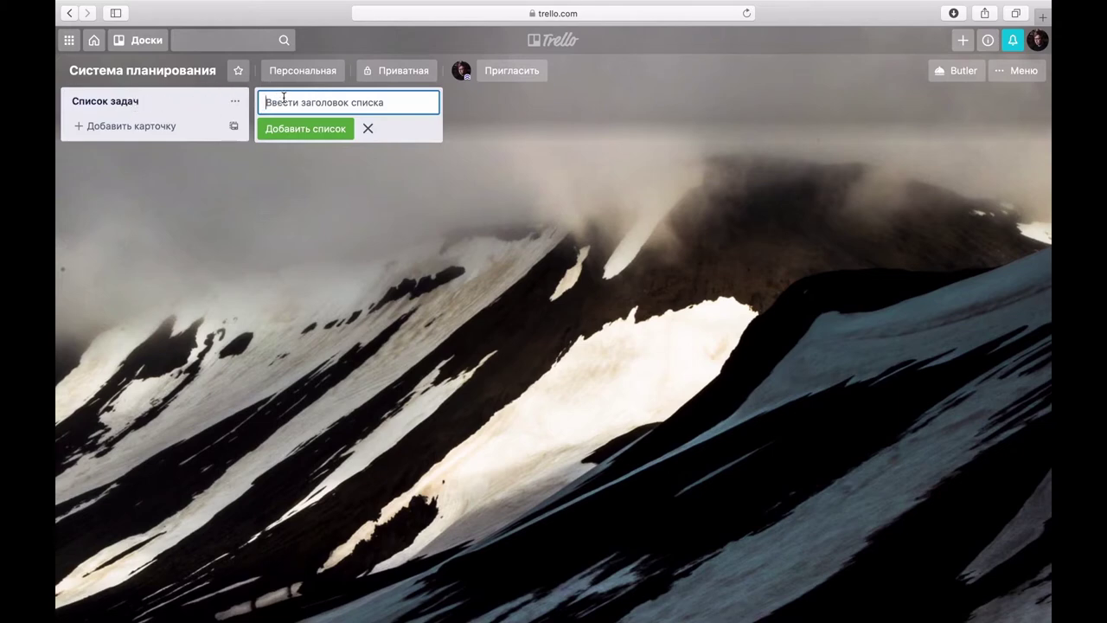
{"action": "type", "text": "В работе"}
{"action": "key", "text": "Return"}
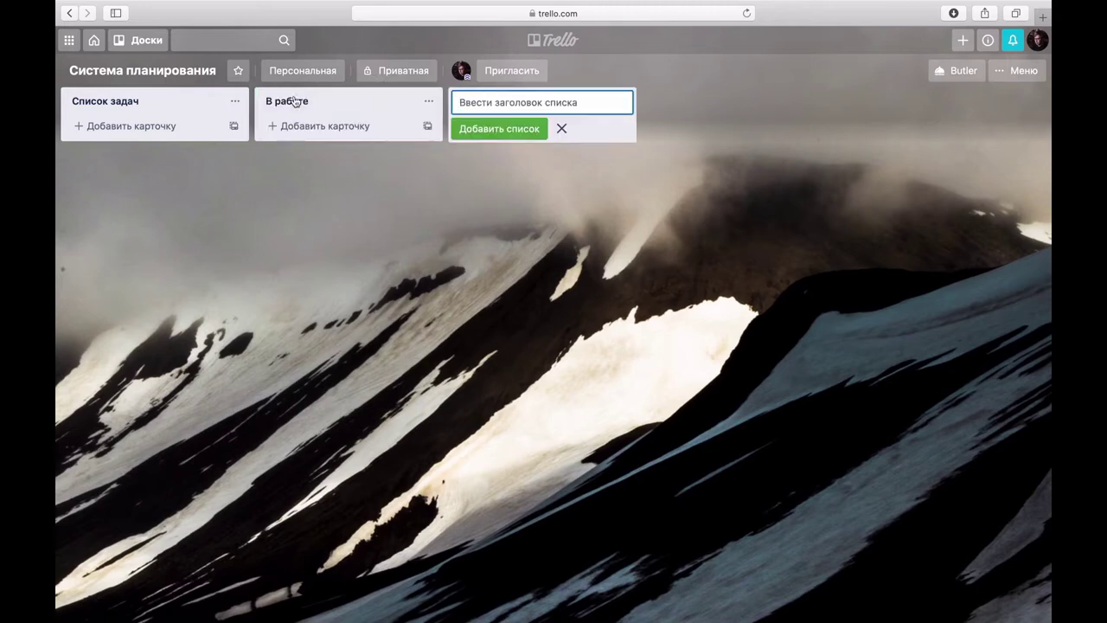
{"action": "left_click_drag", "start_coordinate": [327, 109], "coordinate": [351, 106]}
{"action": "left_click", "coordinate": [362, 198]}
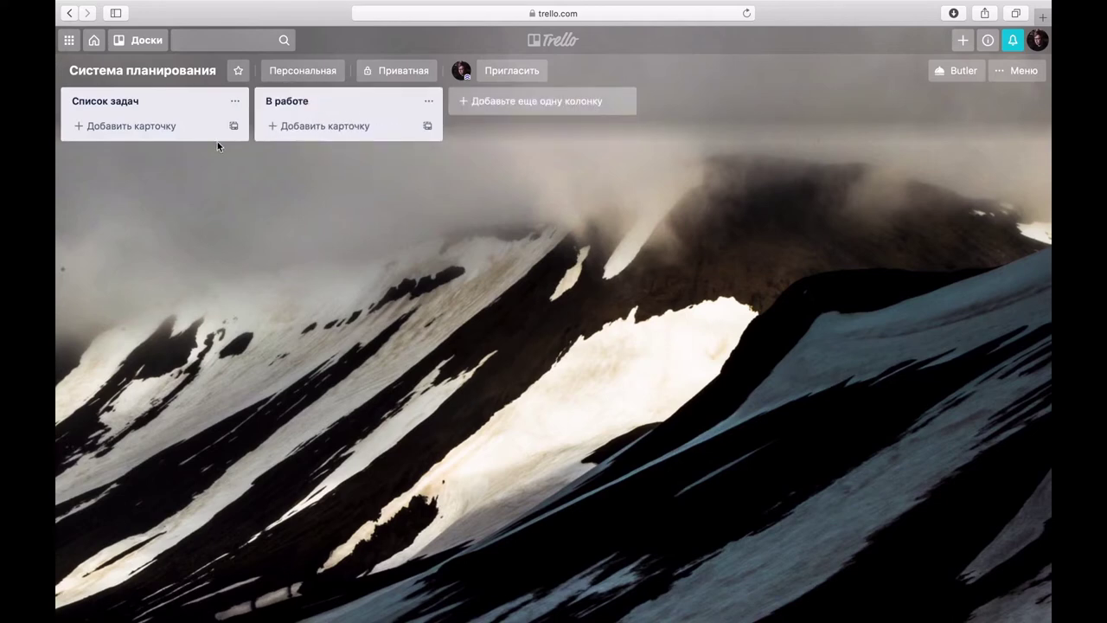
Step: Open Список задач's list actions and browse the Переместить список destination boards, then go back
{"action": "left_click", "coordinate": [232, 102]}
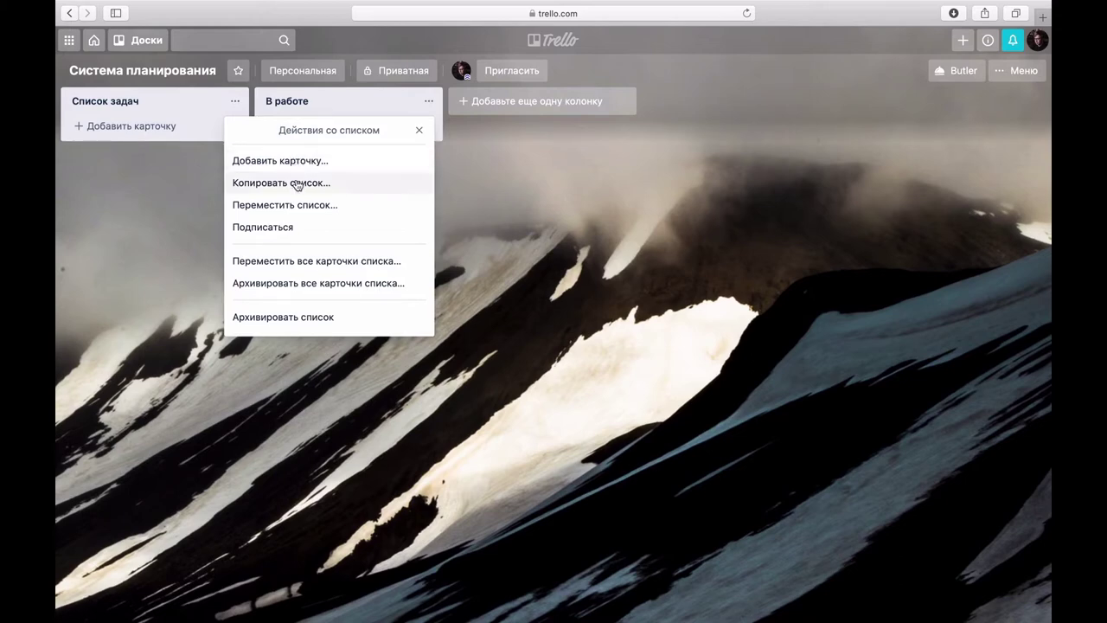
{"action": "left_click", "coordinate": [292, 209]}
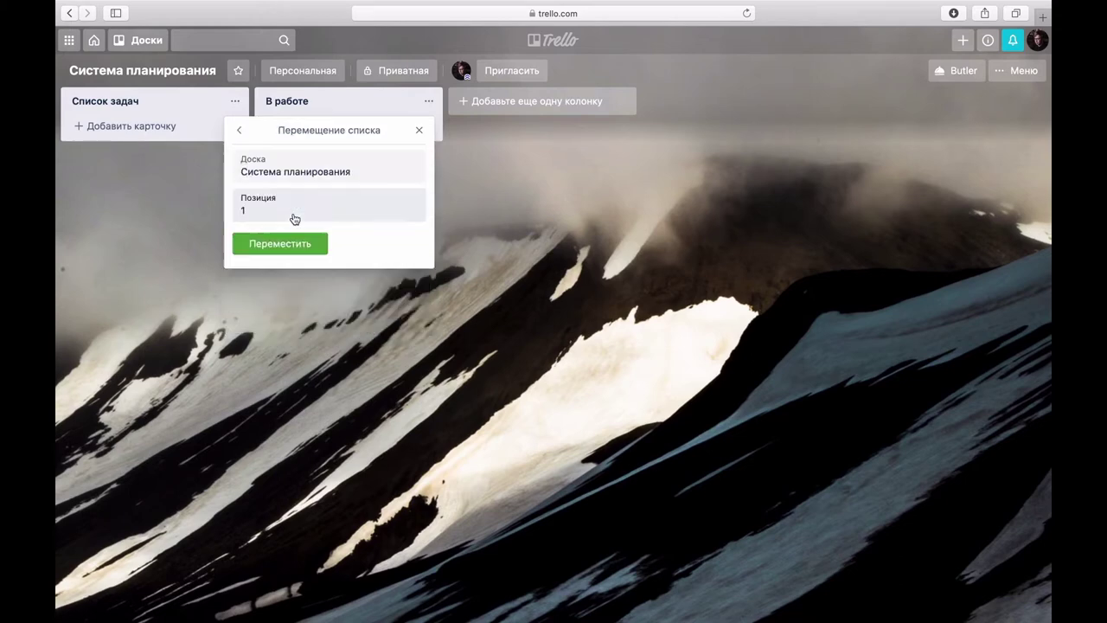
{"action": "left_click", "coordinate": [253, 176]}
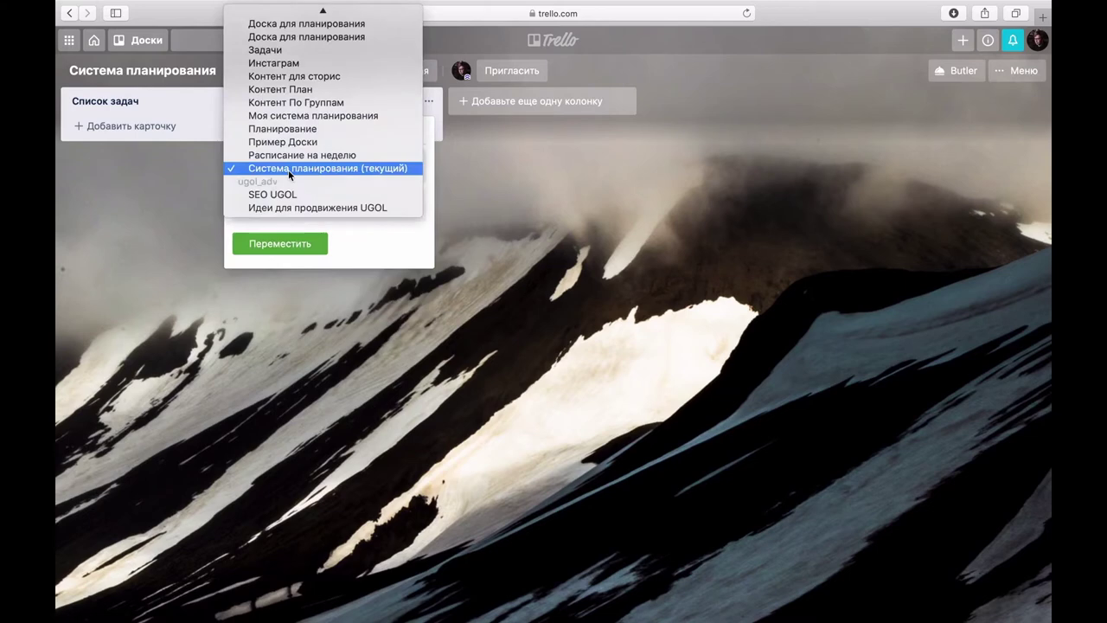
{"action": "left_click", "coordinate": [352, 230]}
{"action": "left_click", "coordinate": [240, 130]}
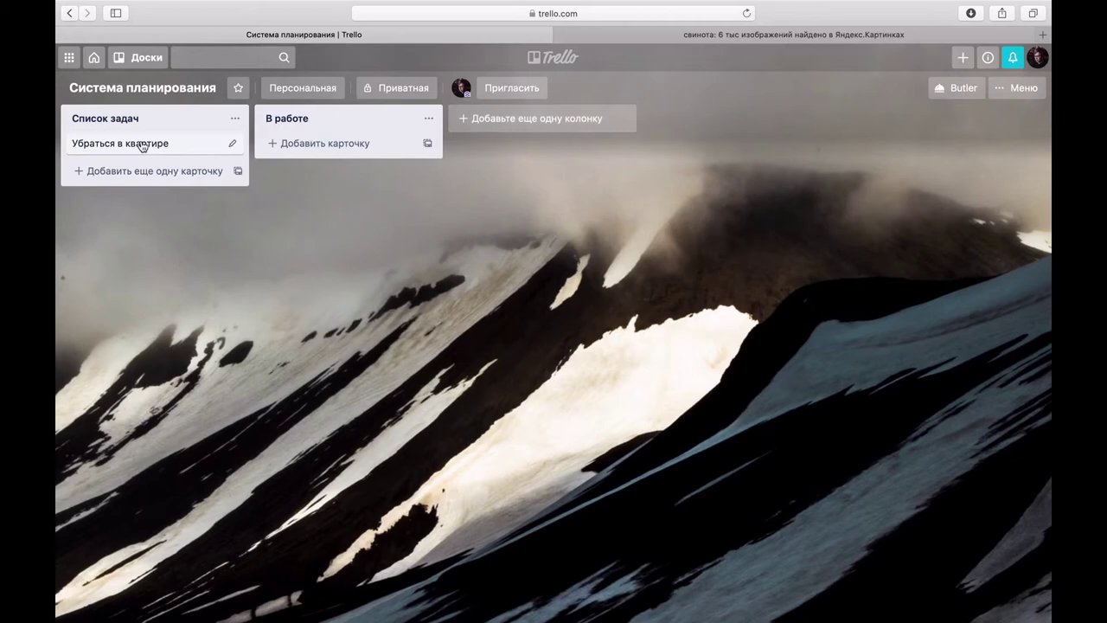
Step: Write the description 'Почему важно убраться в квартире' and underline it with = as a heading
{"action": "left_click", "coordinate": [141, 142]}
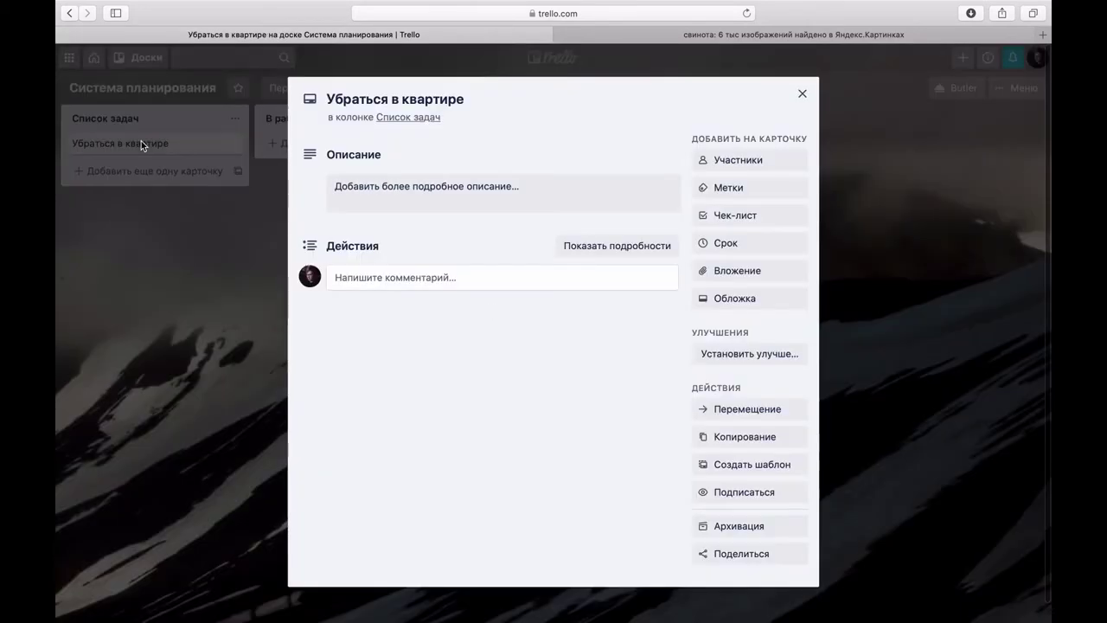
{"action": "left_click", "coordinate": [385, 195]}
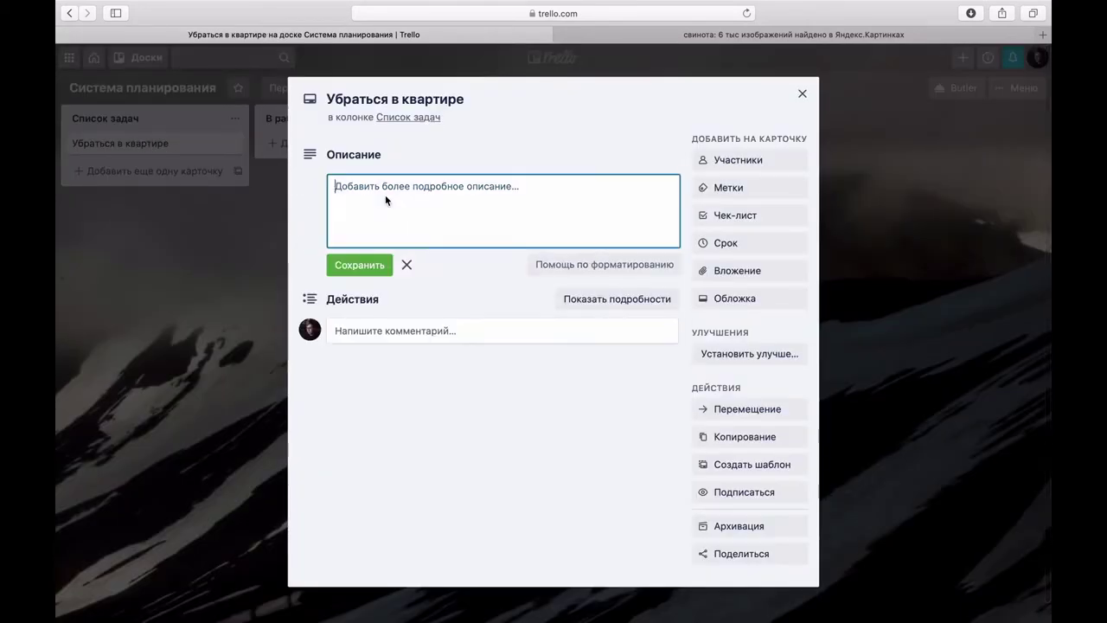
{"action": "type", "text": "Почему "}
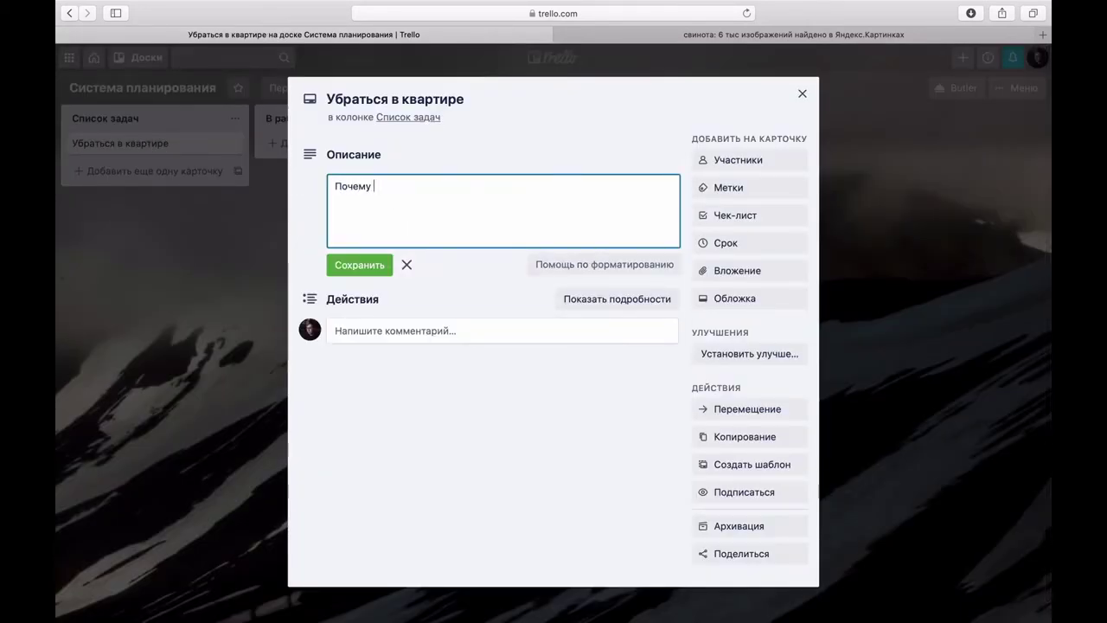
{"action": "type", "text": "важно убраться в квартире"}
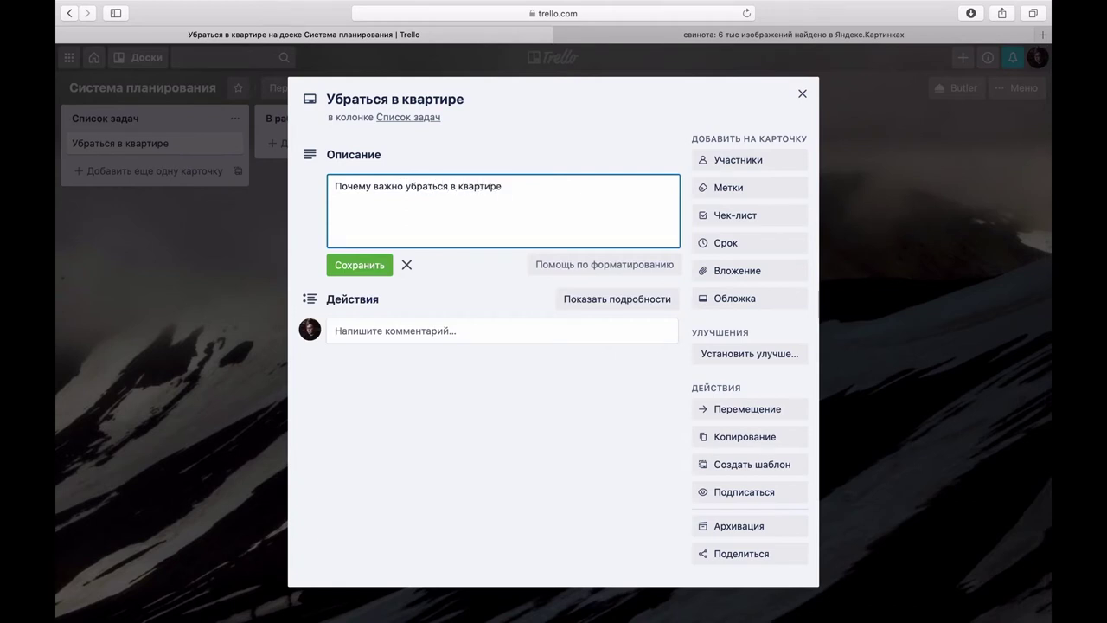
{"action": "left_click", "coordinate": [368, 267]}
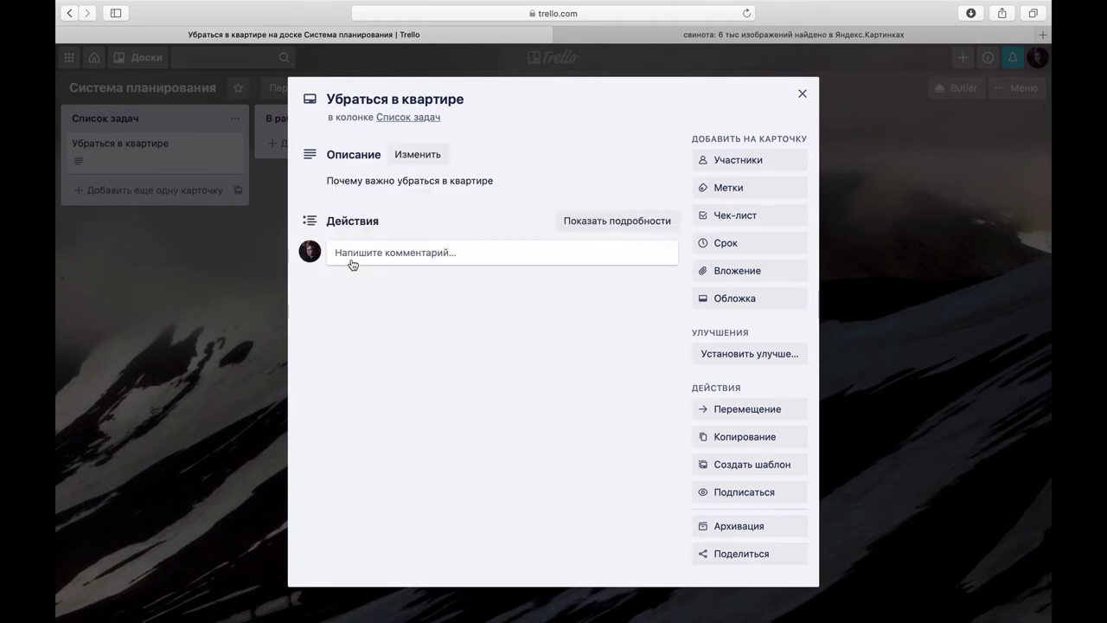
{"action": "left_click", "coordinate": [431, 184]}
{"action": "left_click", "coordinate": [577, 211]}
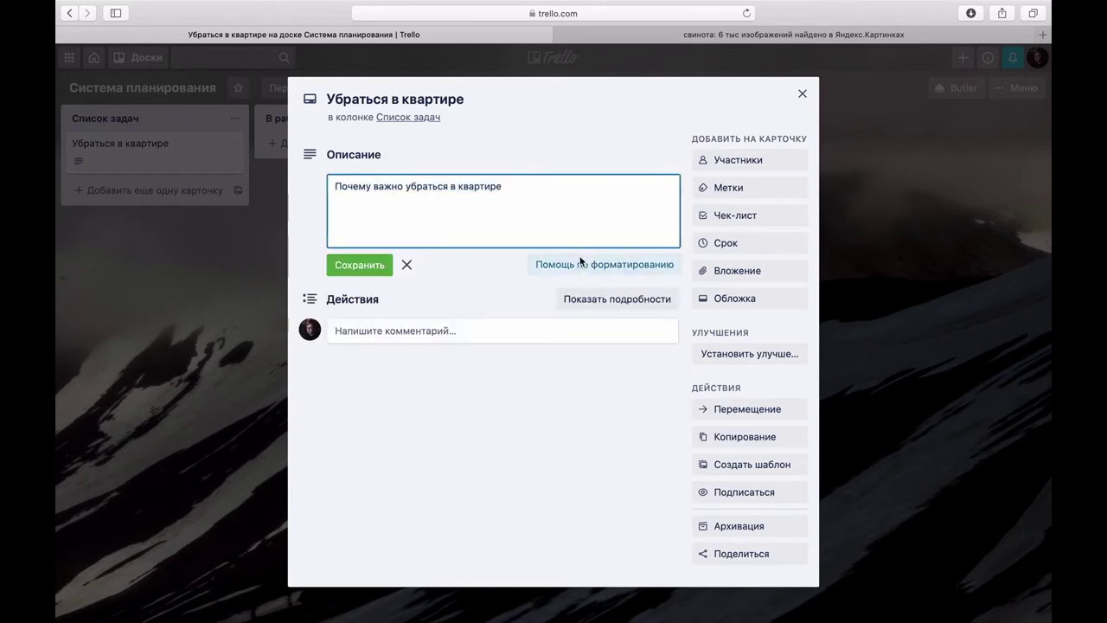
{"action": "left_click", "coordinate": [582, 259]}
{"action": "scroll", "coordinate": [625, 205], "scroll_direction": "down", "scroll_amount": 2}
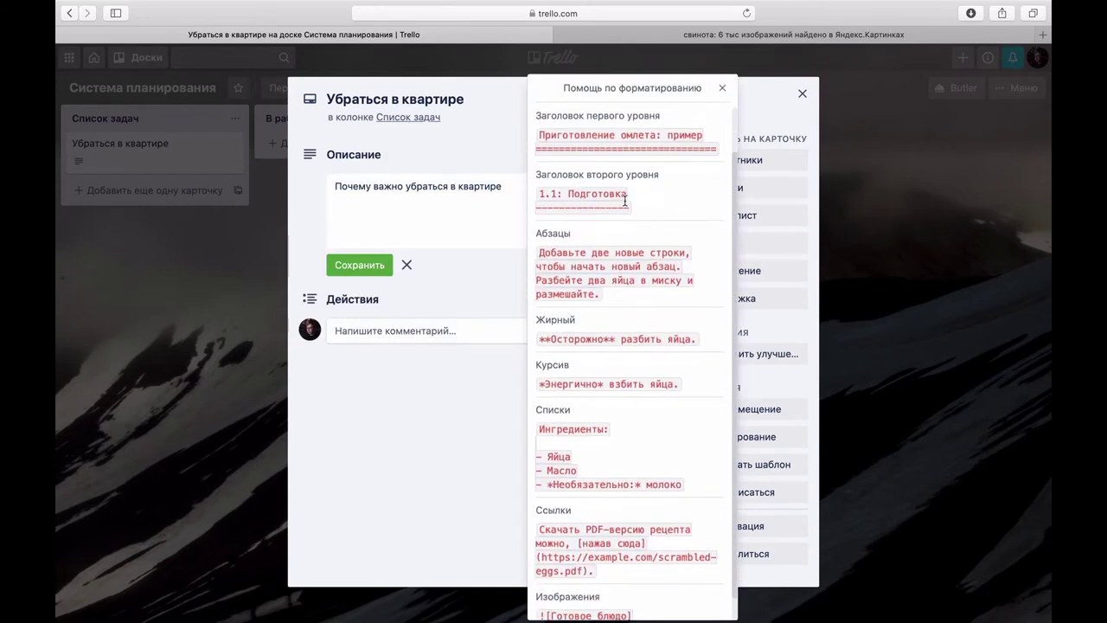
{"action": "scroll", "coordinate": [625, 205], "scroll_direction": "down", "scroll_amount": 1}
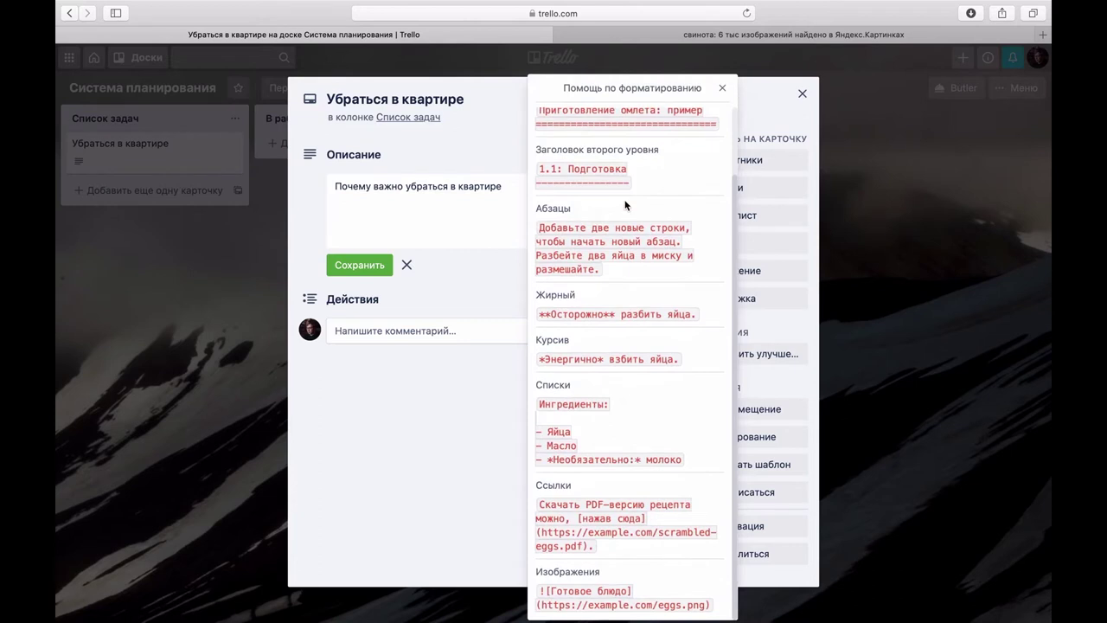
{"action": "left_click", "coordinate": [502, 205]}
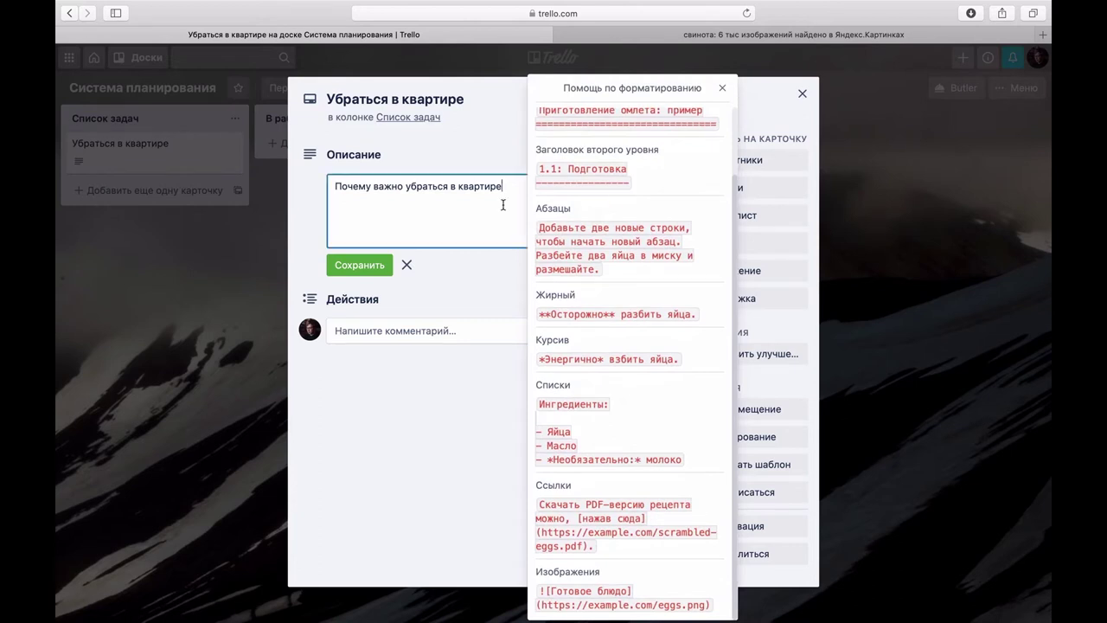
{"action": "type", "text": "====="}
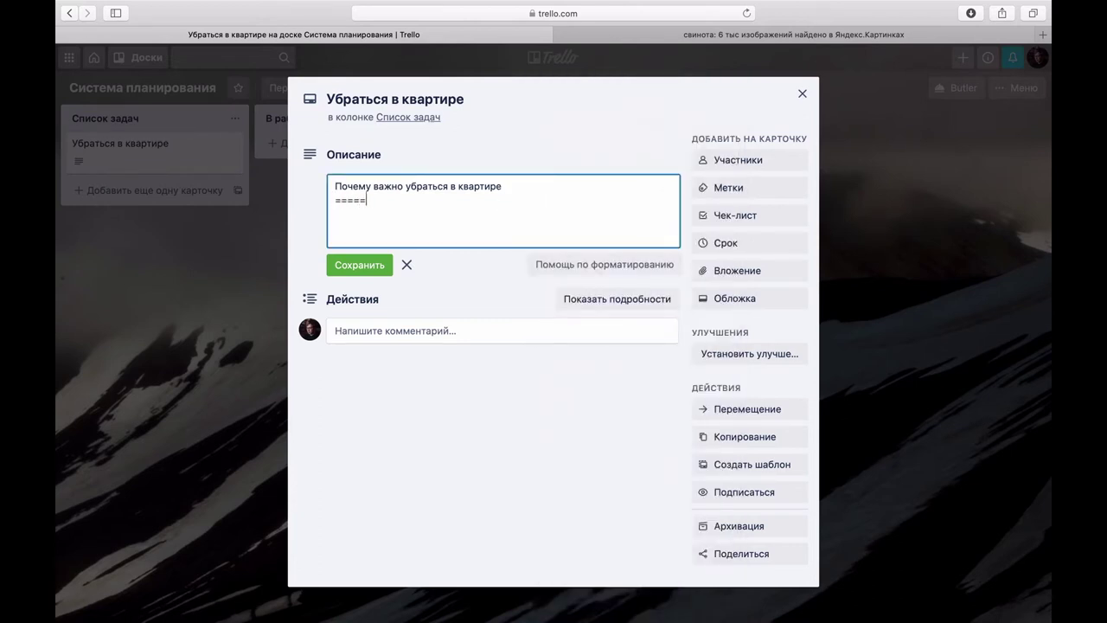
{"action": "type", "text": "==========="}
{"action": "left_click", "coordinate": [373, 266]}
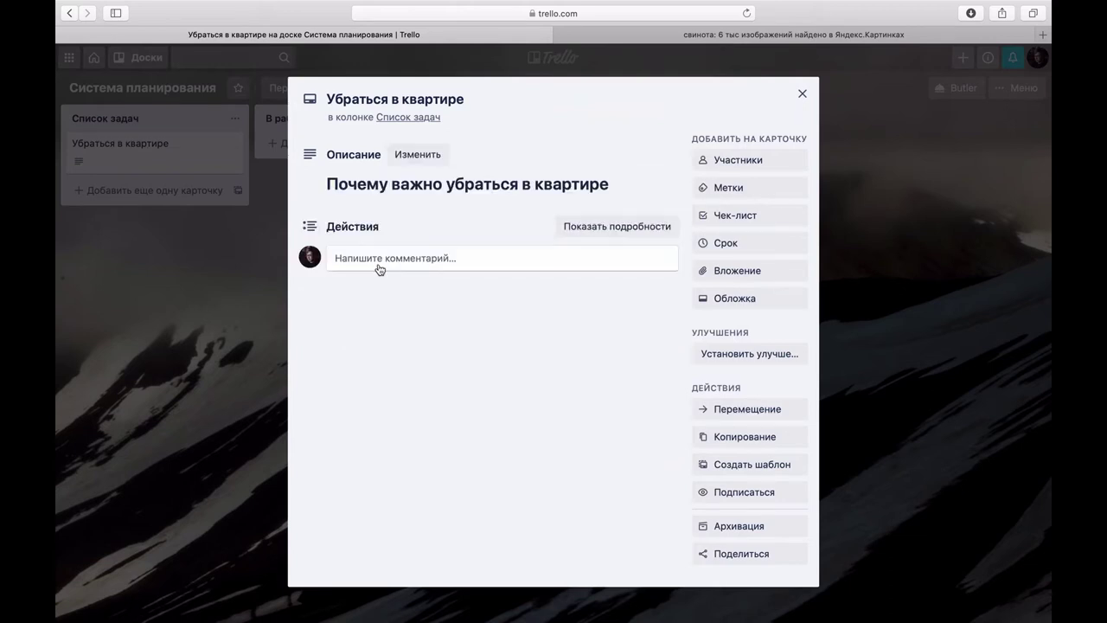
Step: Add the line 'Потому что я люблю, когда чисто' underlined with dashes as a subheading
{"action": "left_click", "coordinate": [433, 196]}
{"action": "left_click", "coordinate": [412, 220]}
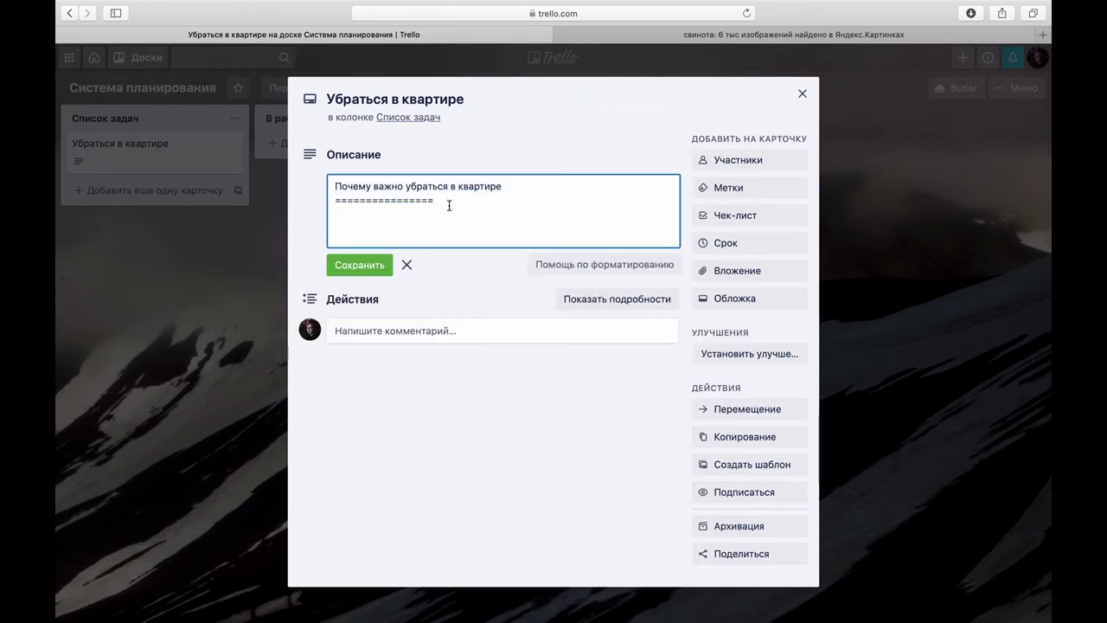
{"action": "type", "text": "Потому что я любл"}
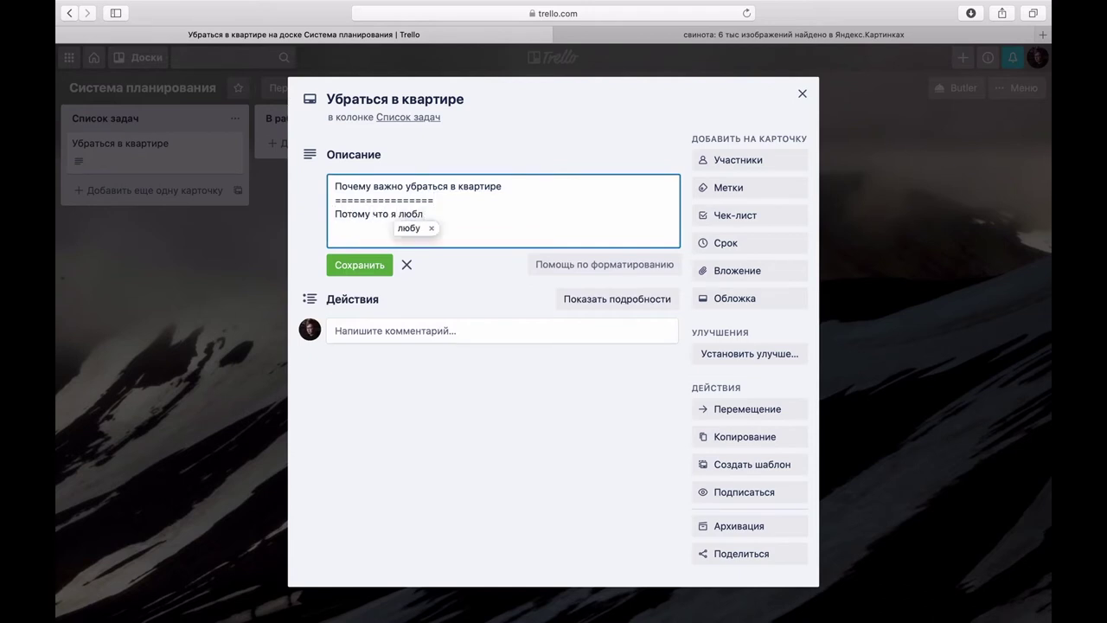
{"action": "type", "text": "ю, когда чист"}
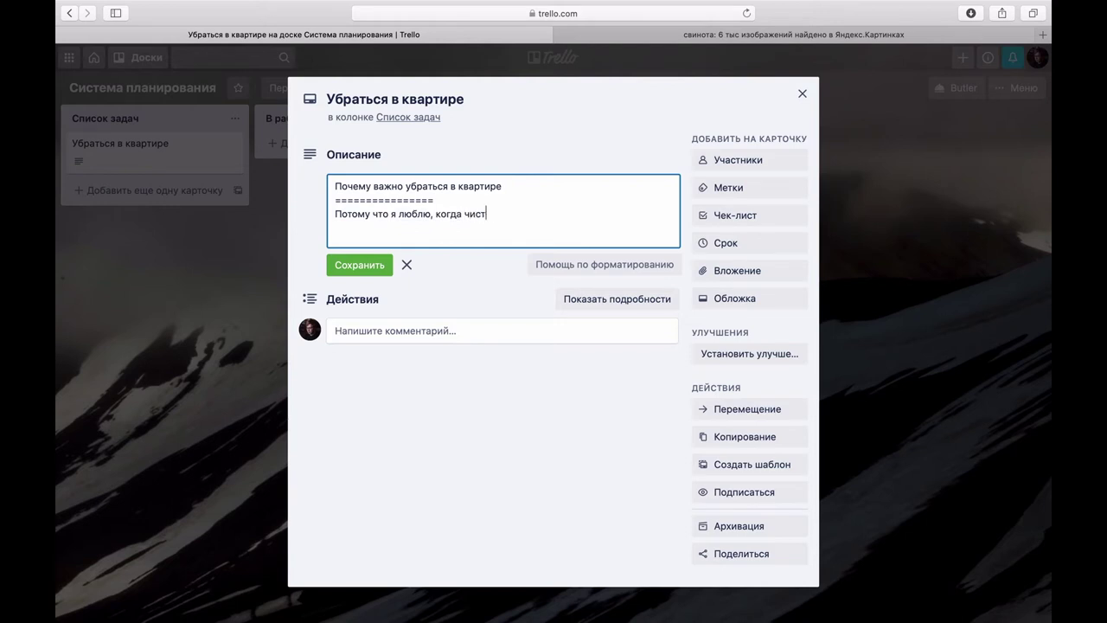
{"action": "type", "text": "о"}
{"action": "key", "text": "Return"}
{"action": "type", "text": "----------------------"}
{"action": "left_click", "coordinate": [379, 264]}
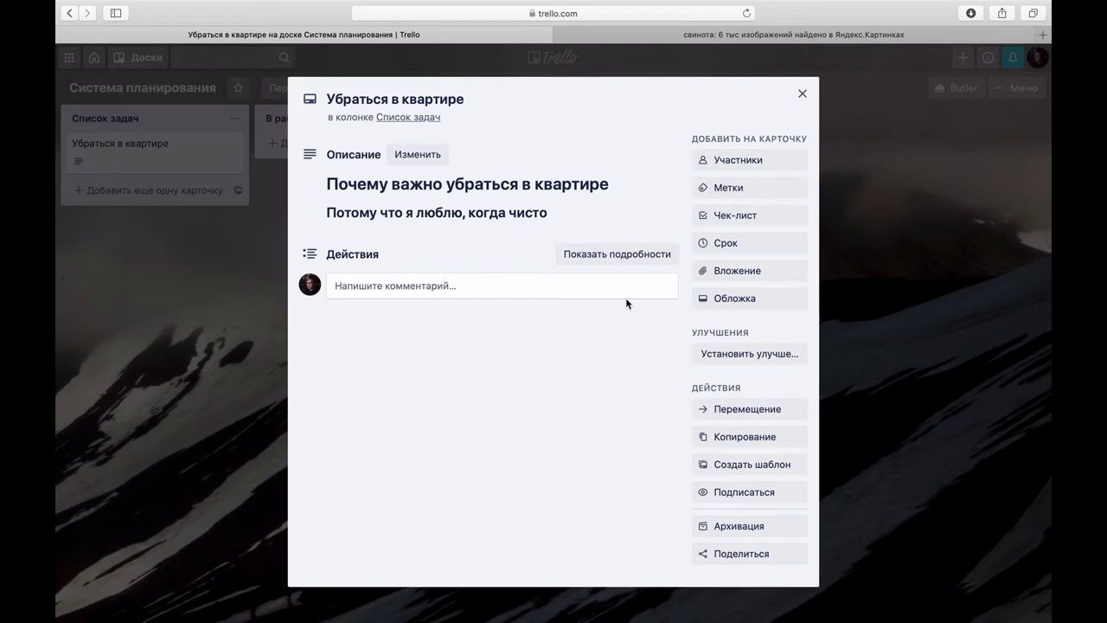
Step: Assign the board member to the card and return to the board
{"action": "left_click", "coordinate": [741, 161]}
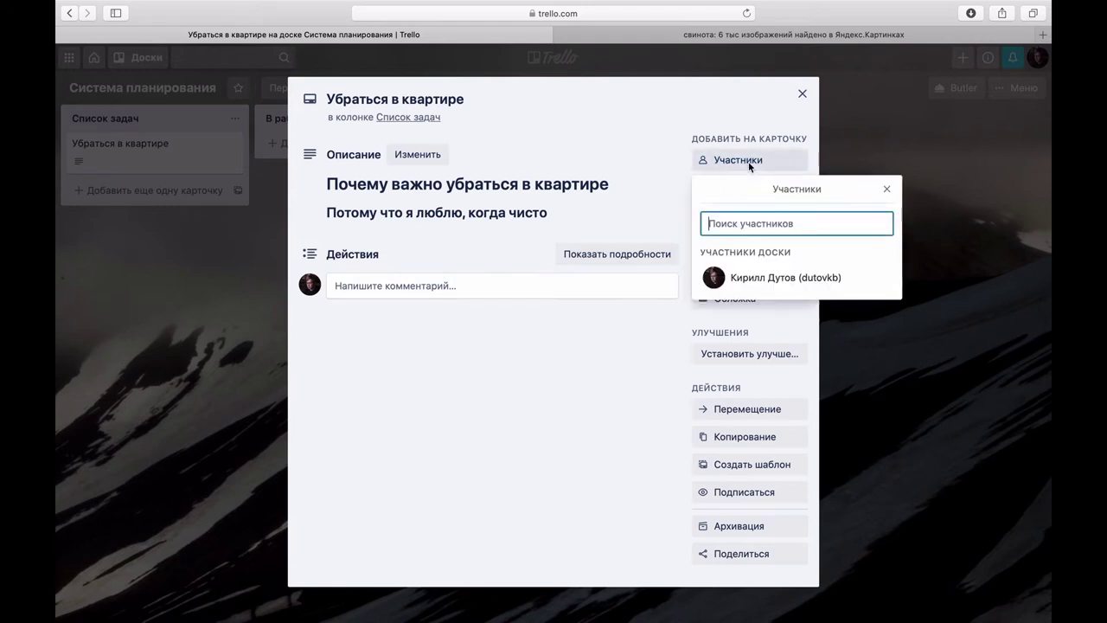
{"action": "left_click", "coordinate": [750, 282]}
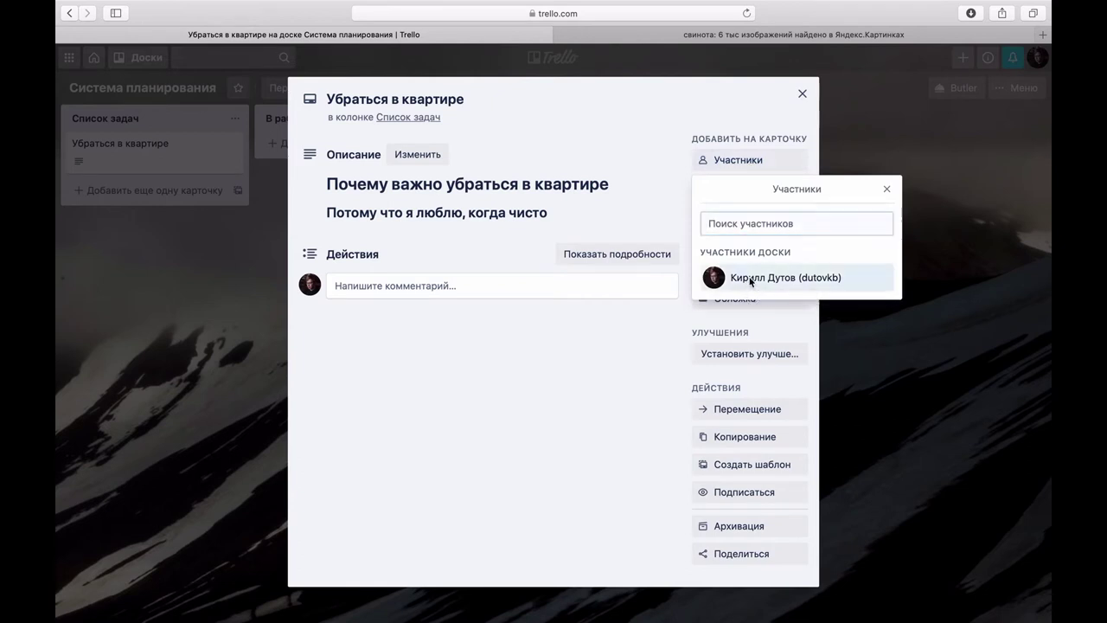
{"action": "left_click", "coordinate": [568, 407]}
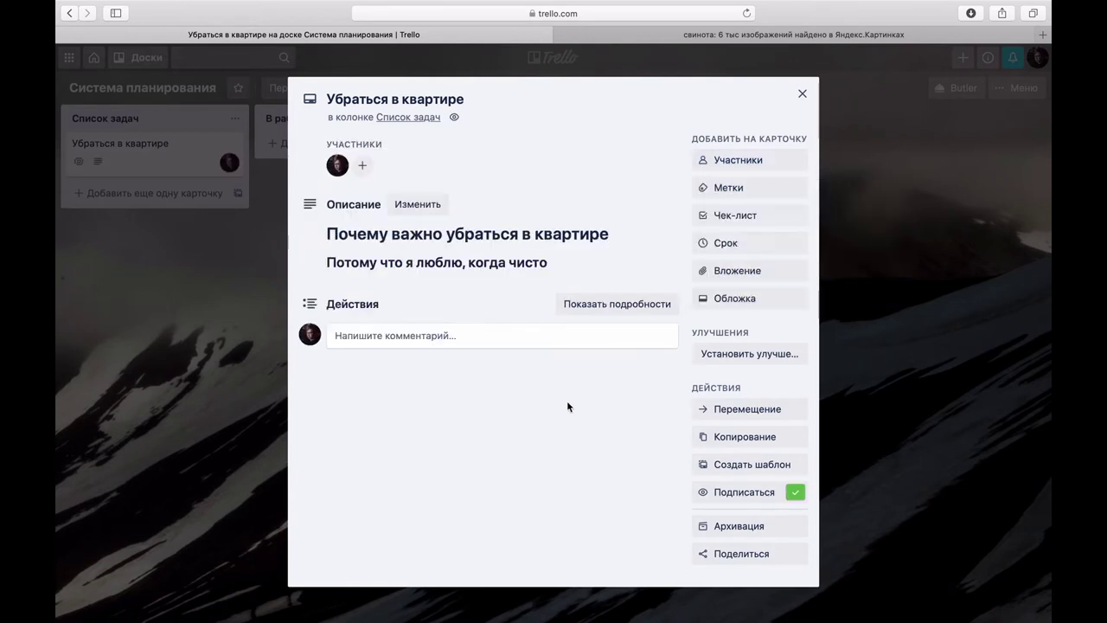
{"action": "left_click", "coordinate": [801, 94]}
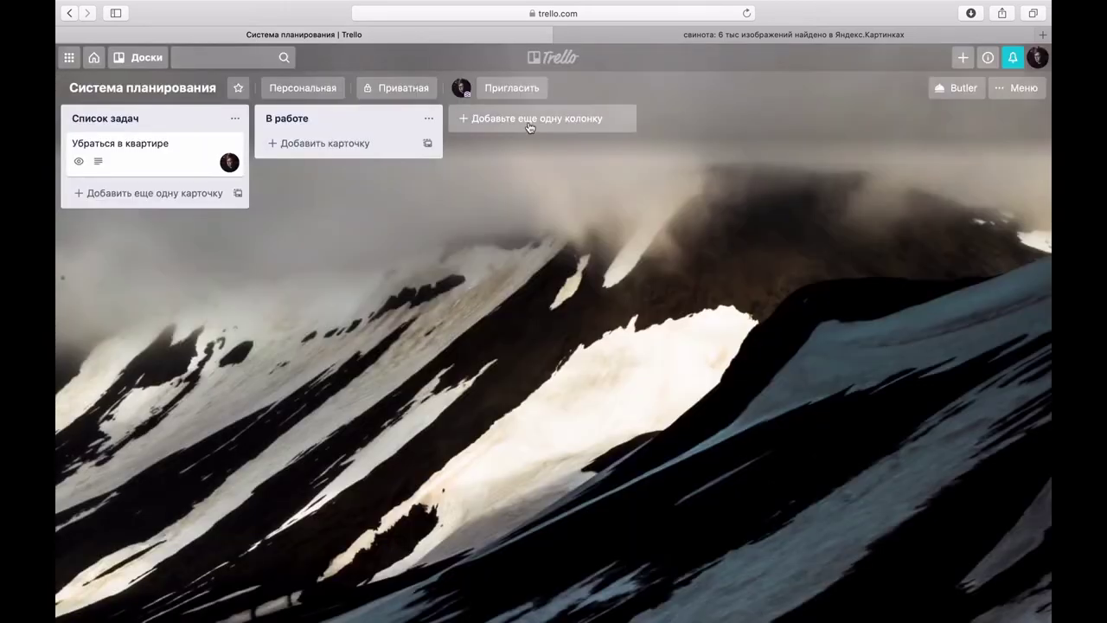
Step: Add a card 'Пропылесосить' to the В работе list
{"action": "left_click", "coordinate": [294, 145]}
{"action": "type", "text": "Проп"}
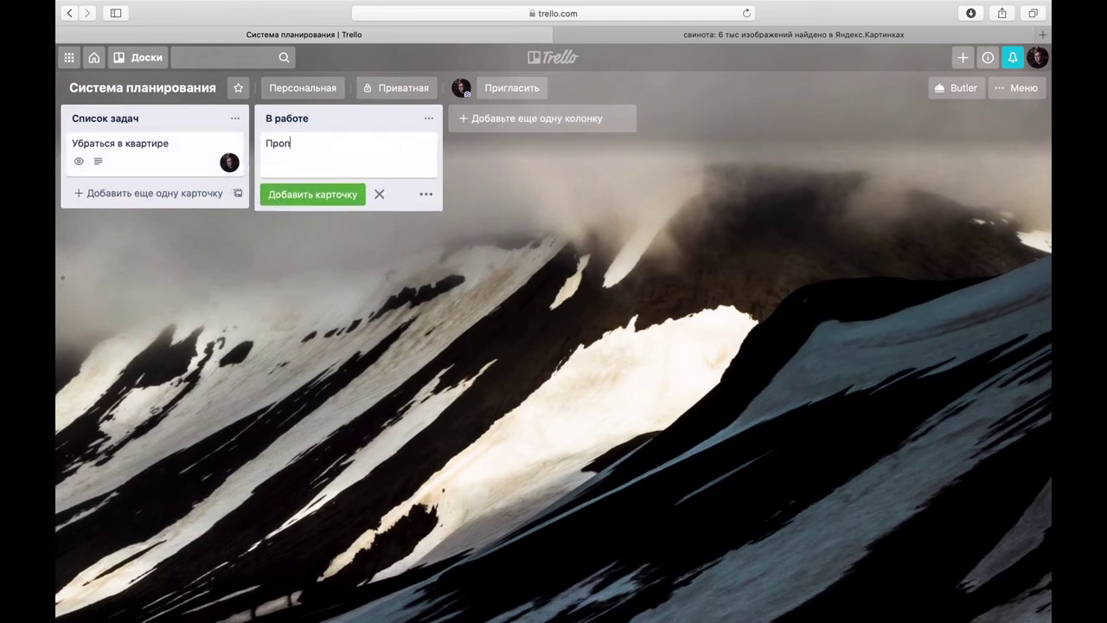
{"action": "type", "text": "ылесосить"}
{"action": "left_click", "coordinate": [322, 200]}
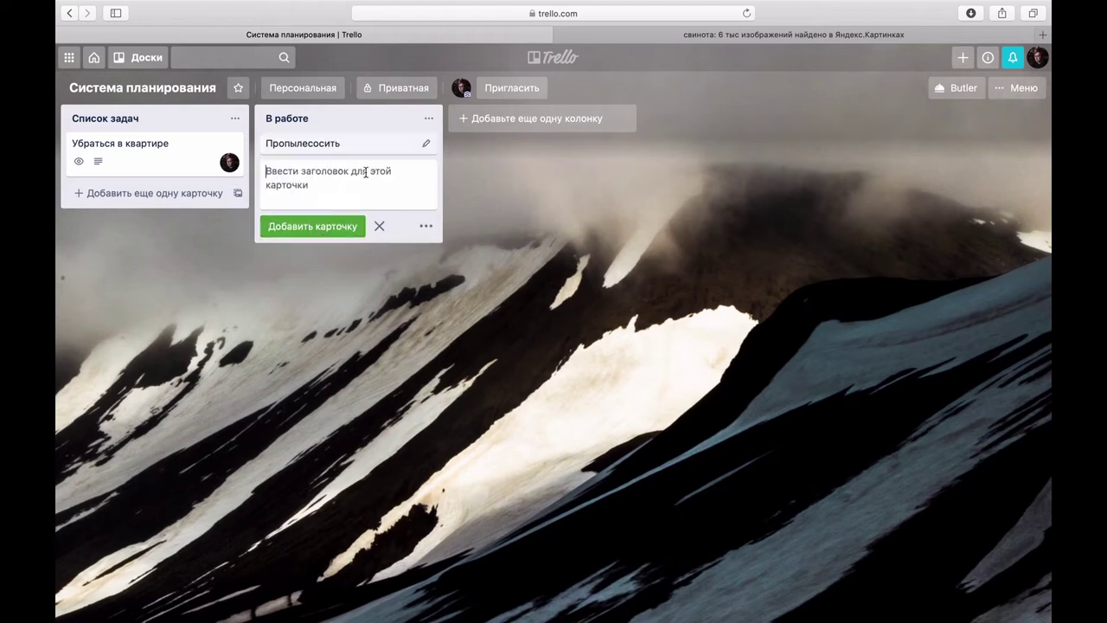
Step: Assign the board member to Пропылесосить, then remove them from the card again
{"action": "left_click_drag", "start_coordinate": [465, 87], "coordinate": [412, 145]}
{"action": "left_click", "coordinate": [426, 164]}
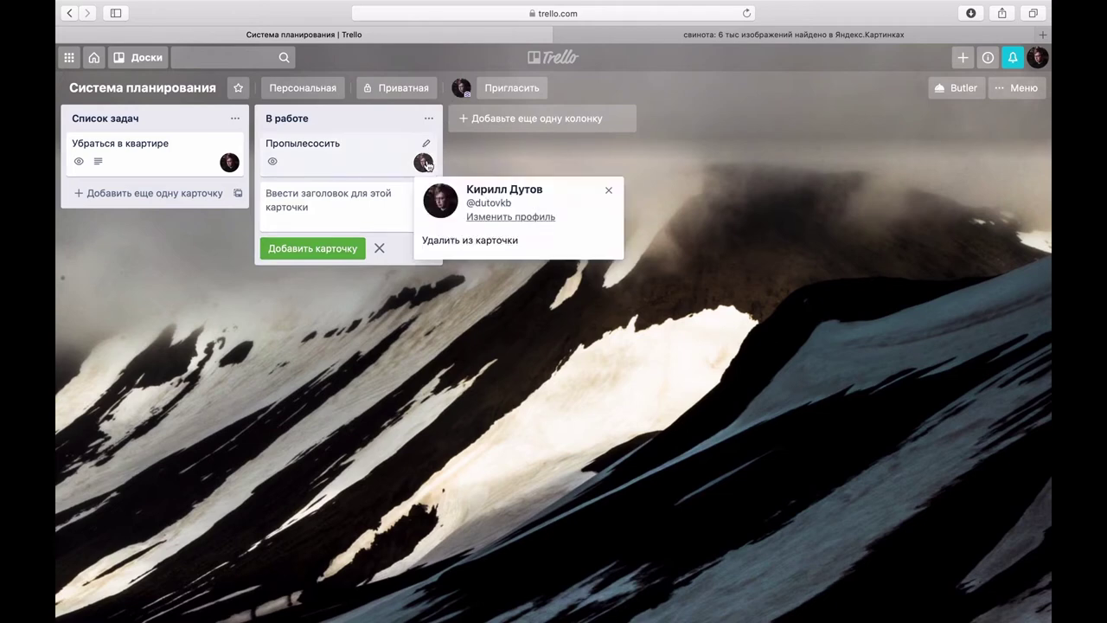
{"action": "left_click", "coordinate": [472, 242]}
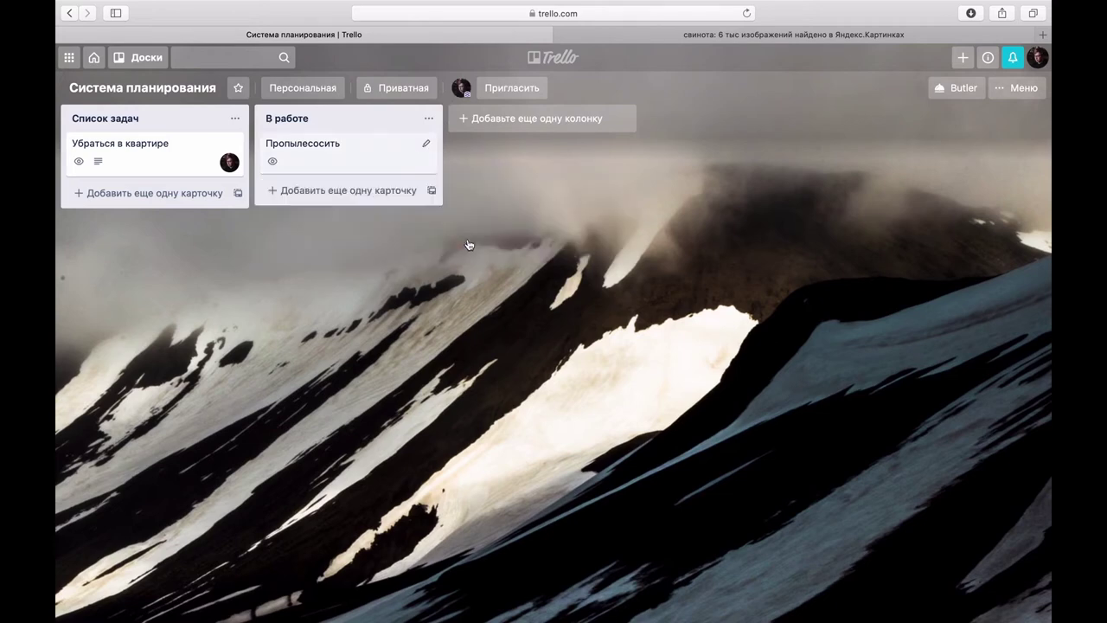
Step: On Убраться в квартире, rename the red label to 'Сделать срочно'
{"action": "left_click", "coordinate": [160, 156]}
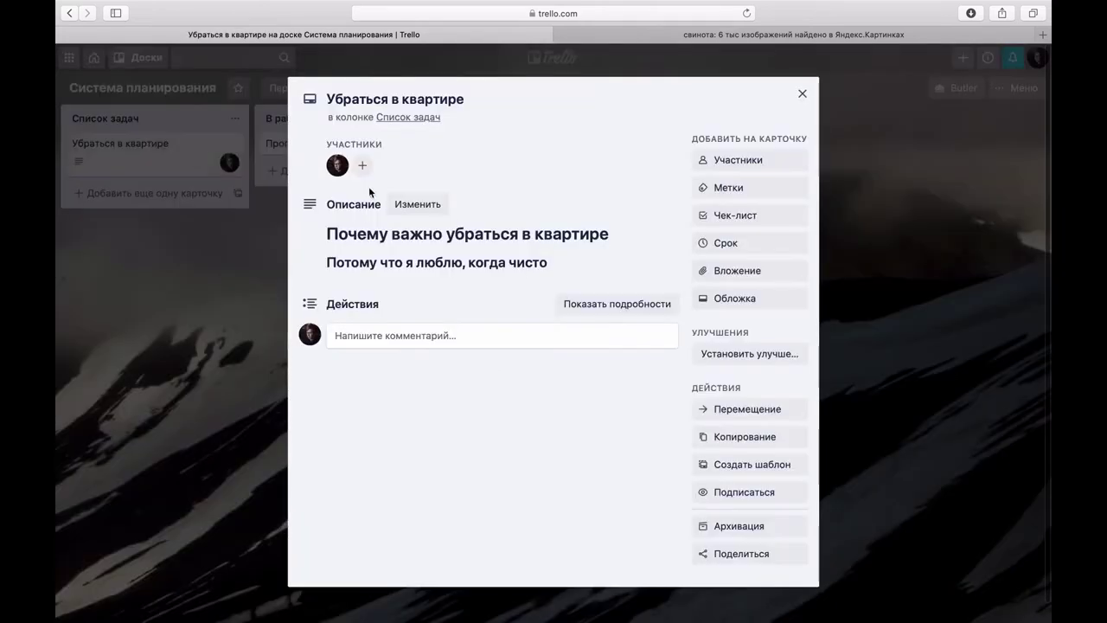
{"action": "left_click", "coordinate": [749, 187]}
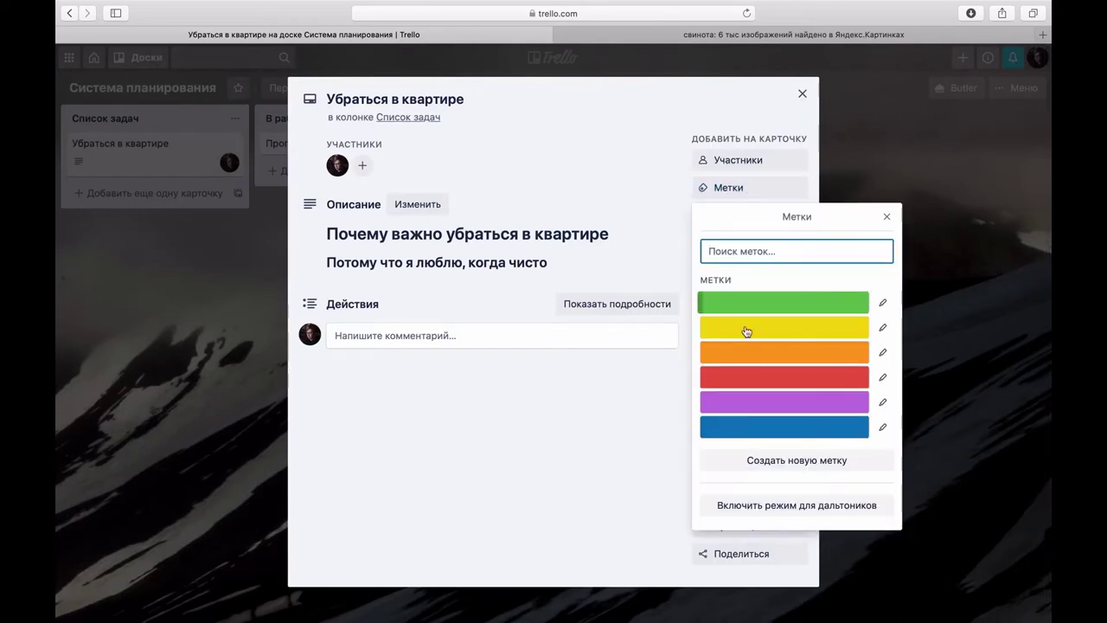
{"action": "left_click", "coordinate": [883, 381]}
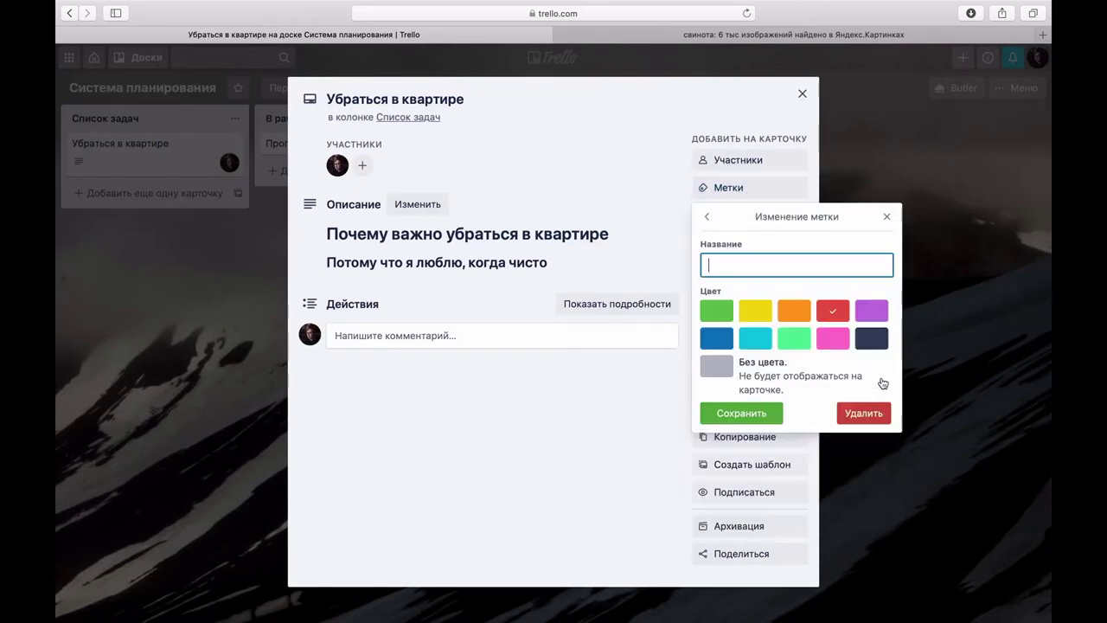
{"action": "type", "text": "сде"}
{"action": "key", "text": "BackSpace"}
{"action": "key", "text": "BackSpace"}
{"action": "type", "text": "Сделать сроч"}
{"action": "left_click", "coordinate": [774, 417]}
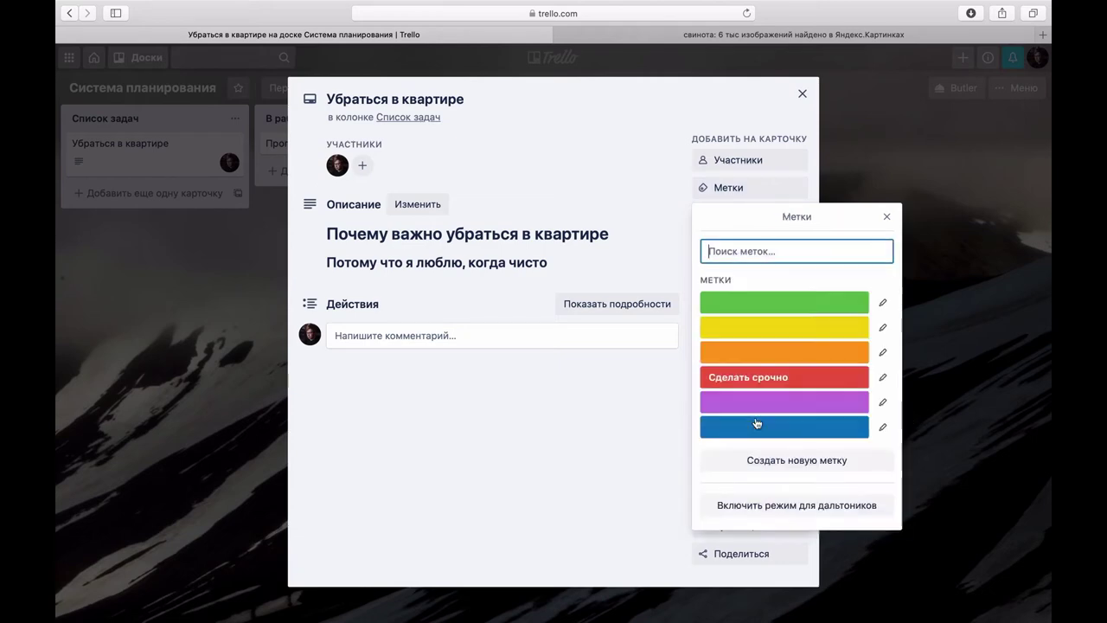
Step: Name the yellow label 'Может подождать' and attach both labels to the card
{"action": "left_click", "coordinate": [796, 337]}
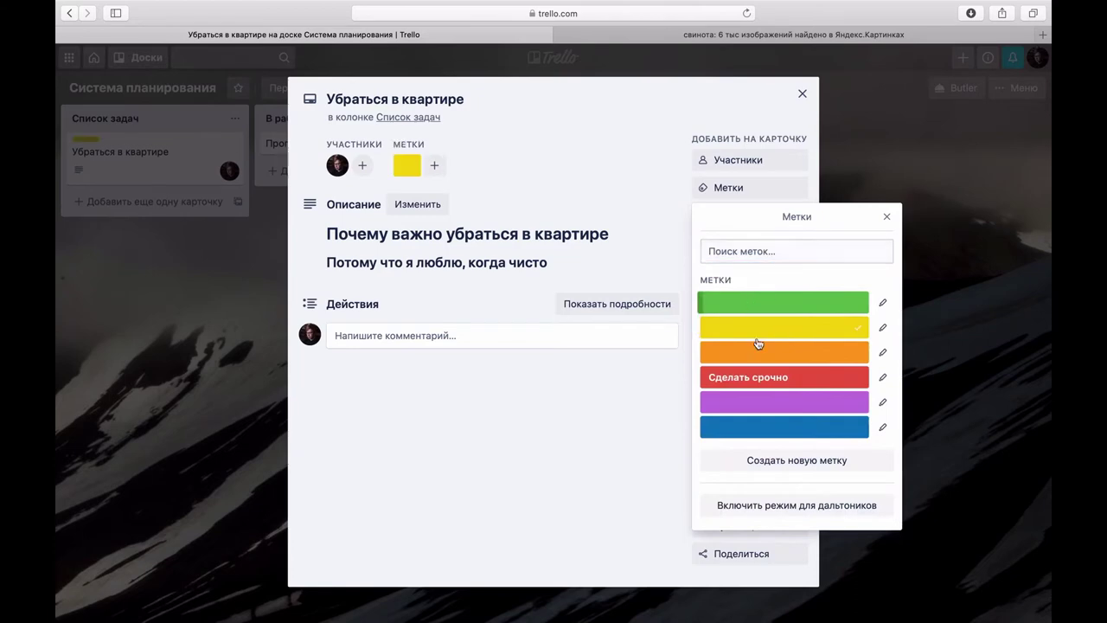
{"action": "left_click", "coordinate": [882, 327]}
{"action": "type", "text": "Мо"}
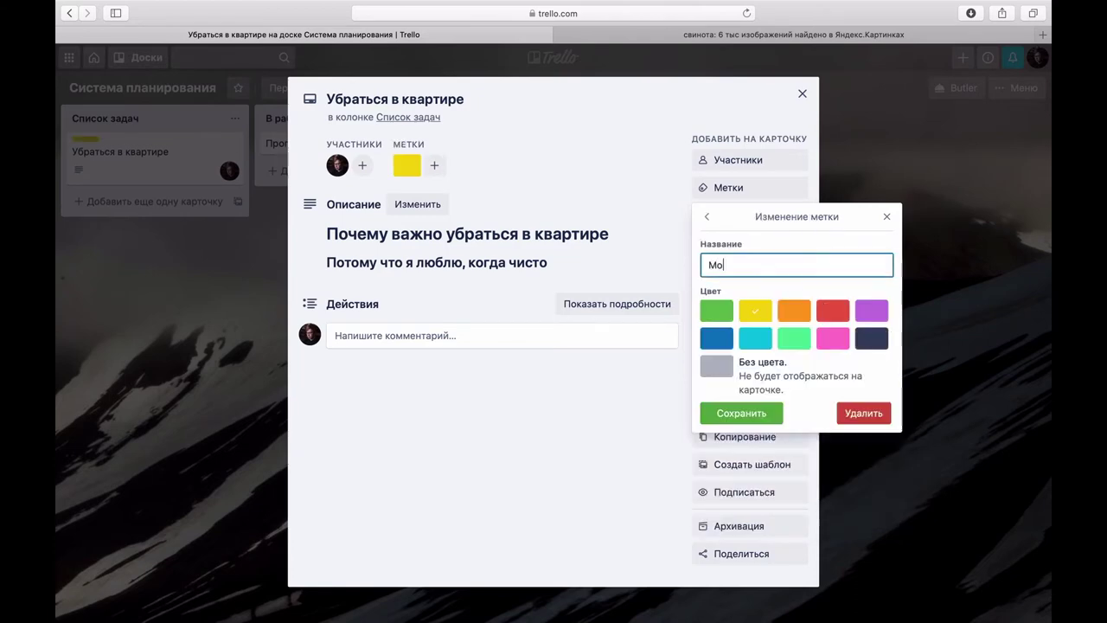
{"action": "type", "text": "жет подождать"}
{"action": "left_click", "coordinate": [741, 413]}
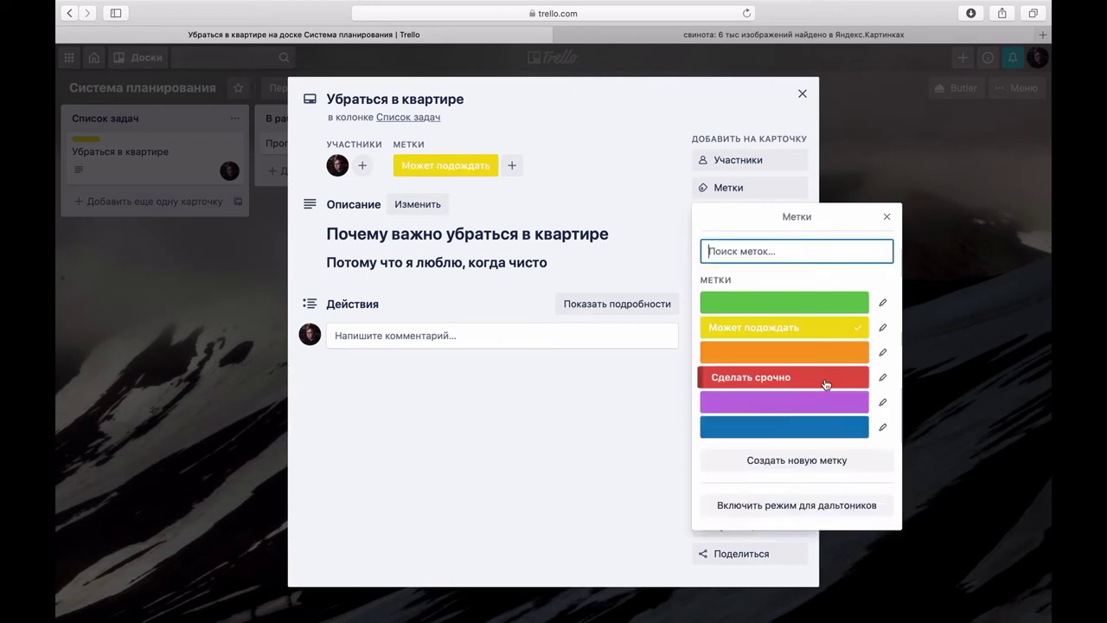
{"action": "left_click", "coordinate": [825, 384]}
Step: Close the card and show label names on the board's cards
{"action": "left_click", "coordinate": [564, 416]}
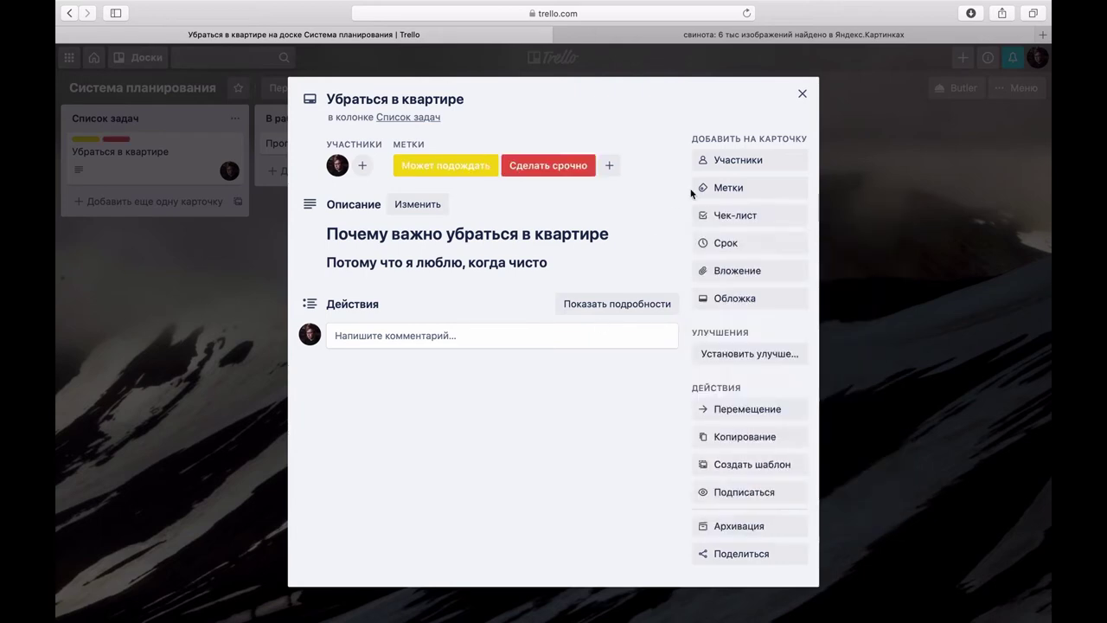
{"action": "left_click", "coordinate": [802, 94]}
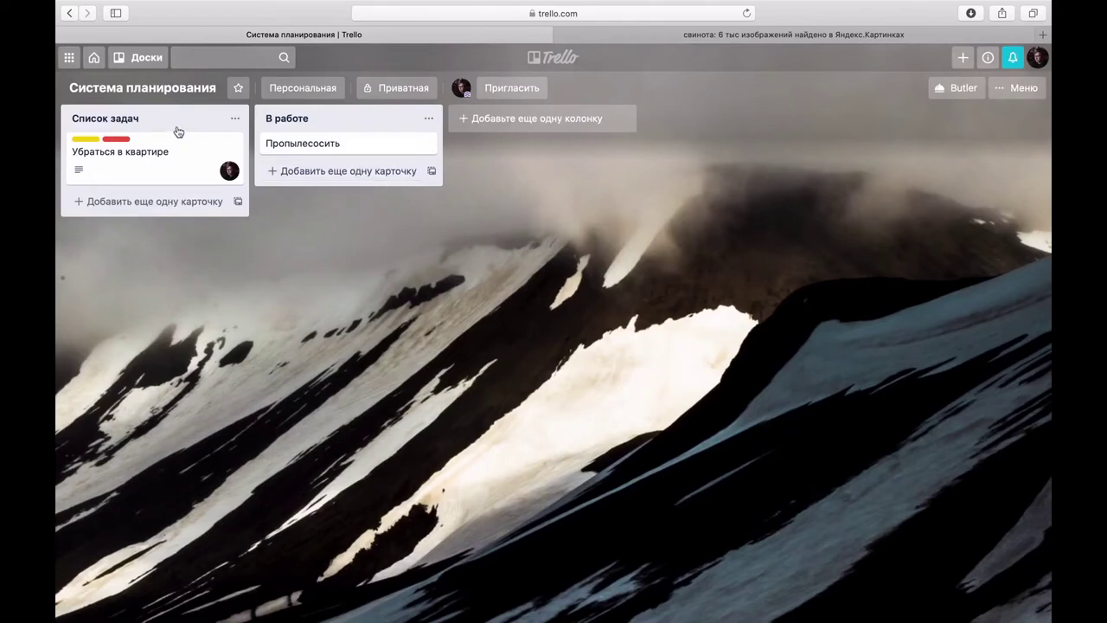
{"action": "left_click", "coordinate": [118, 140]}
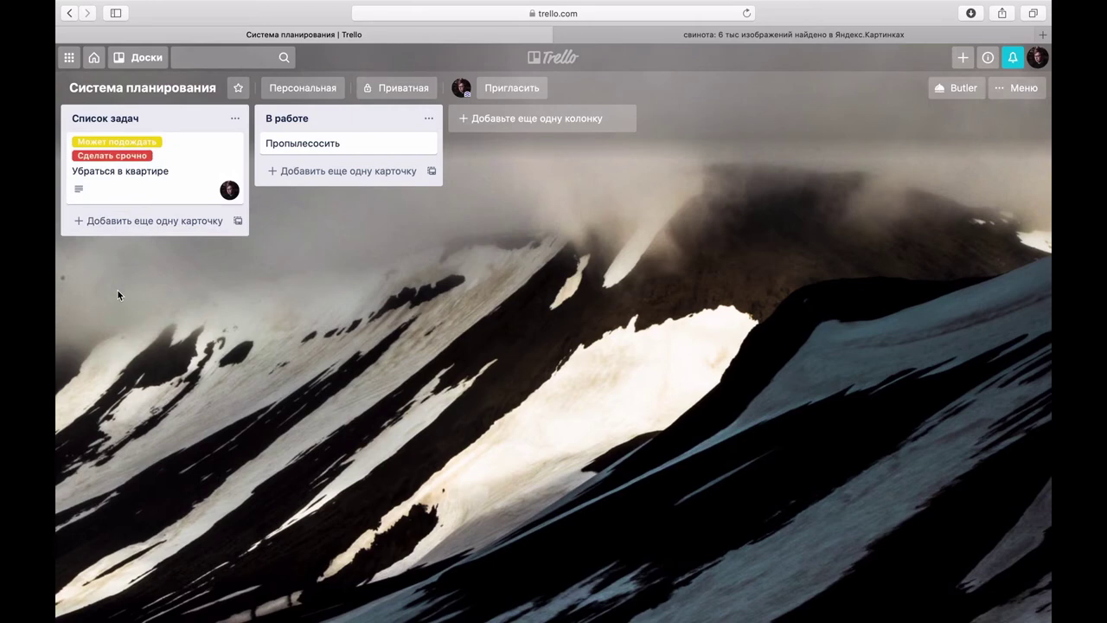
Step: Save a due date of 1.4.2020 at 13:02 on Убраться в квартире, then reopen the card
{"action": "left_click", "coordinate": [166, 192]}
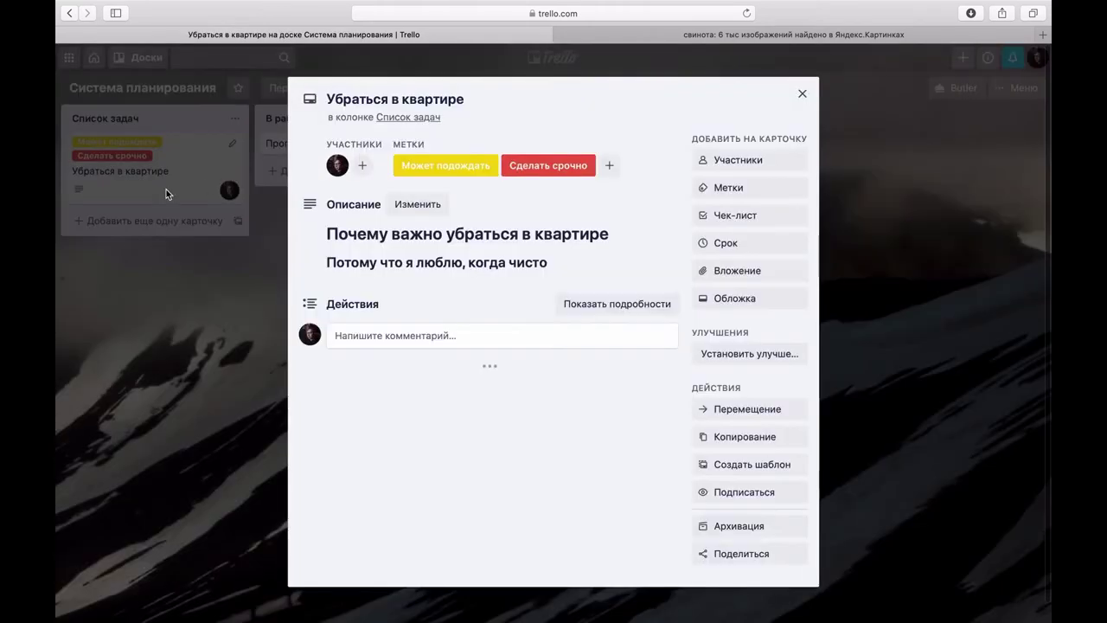
{"action": "left_click", "coordinate": [726, 242]}
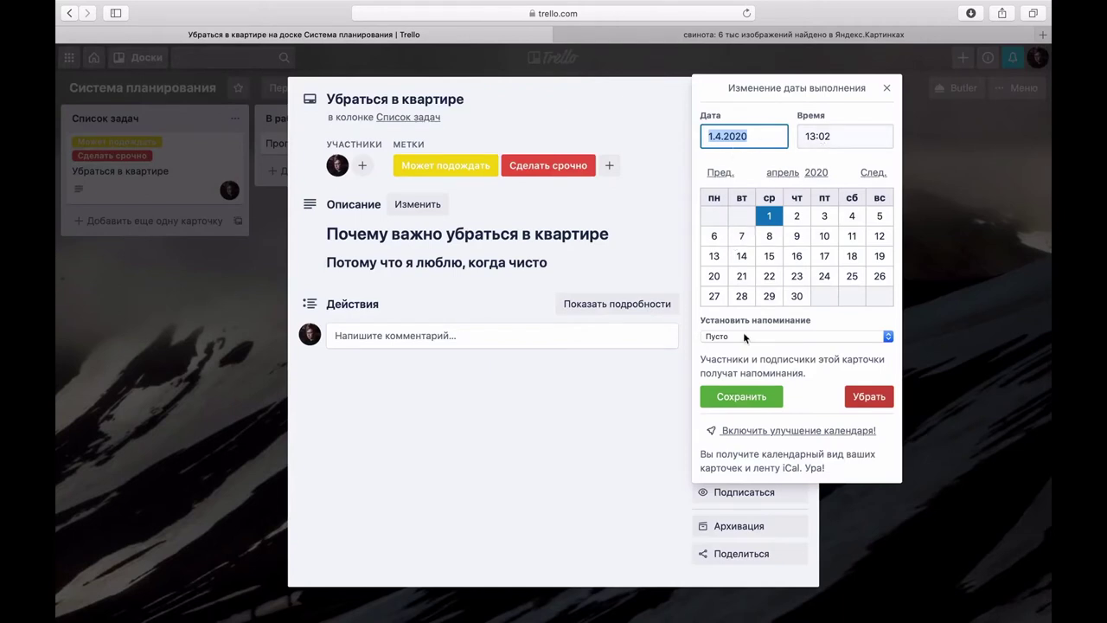
{"action": "left_click", "coordinate": [761, 398]}
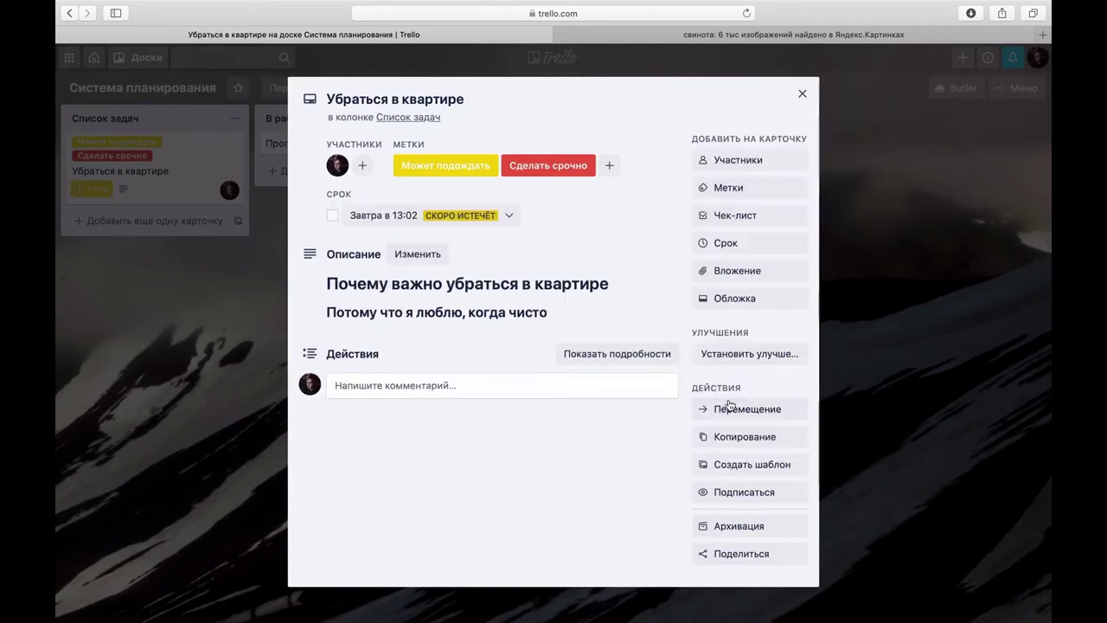
{"action": "left_click", "coordinate": [868, 355]}
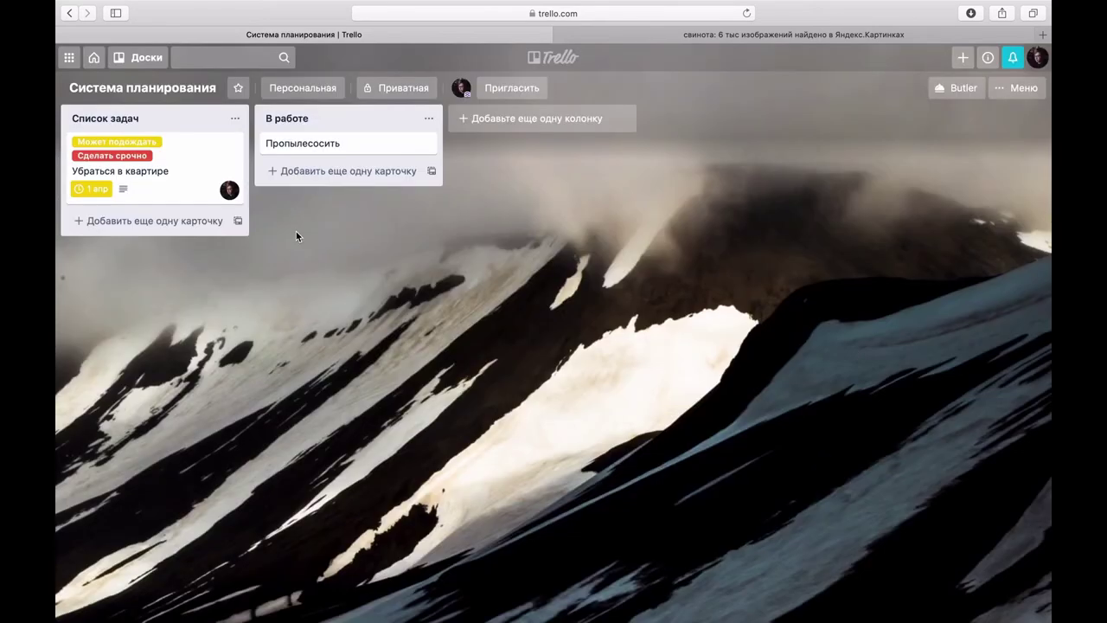
{"action": "left_click", "coordinate": [206, 177]}
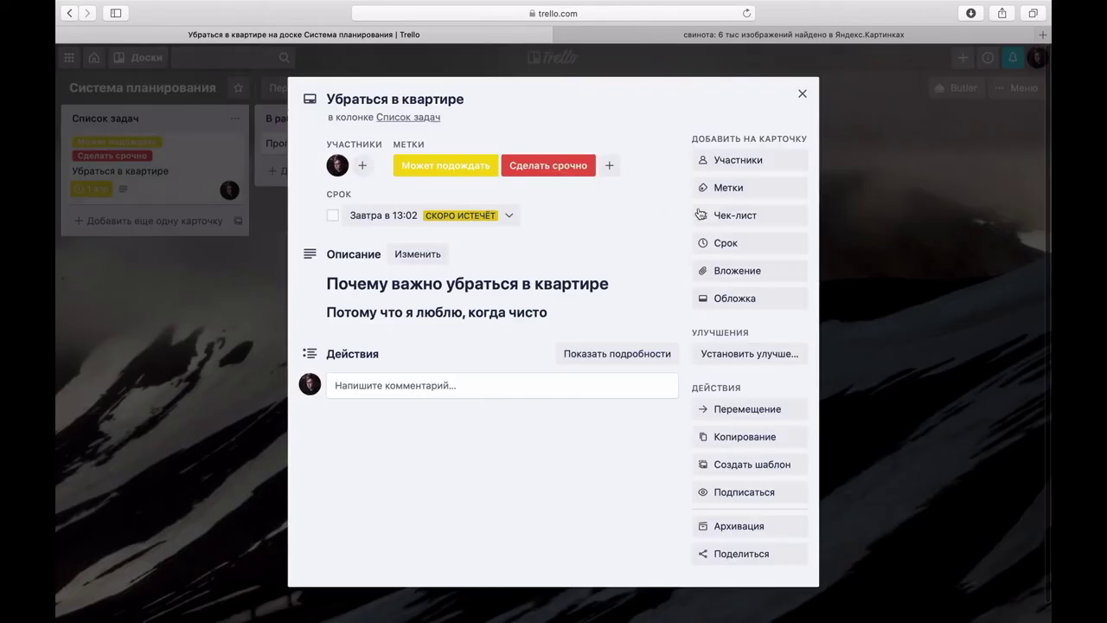
Step: Add a checklist 'Список задач' with items 'Убрать кухню' and 'Протереть пыль'
{"action": "left_click", "coordinate": [733, 217]}
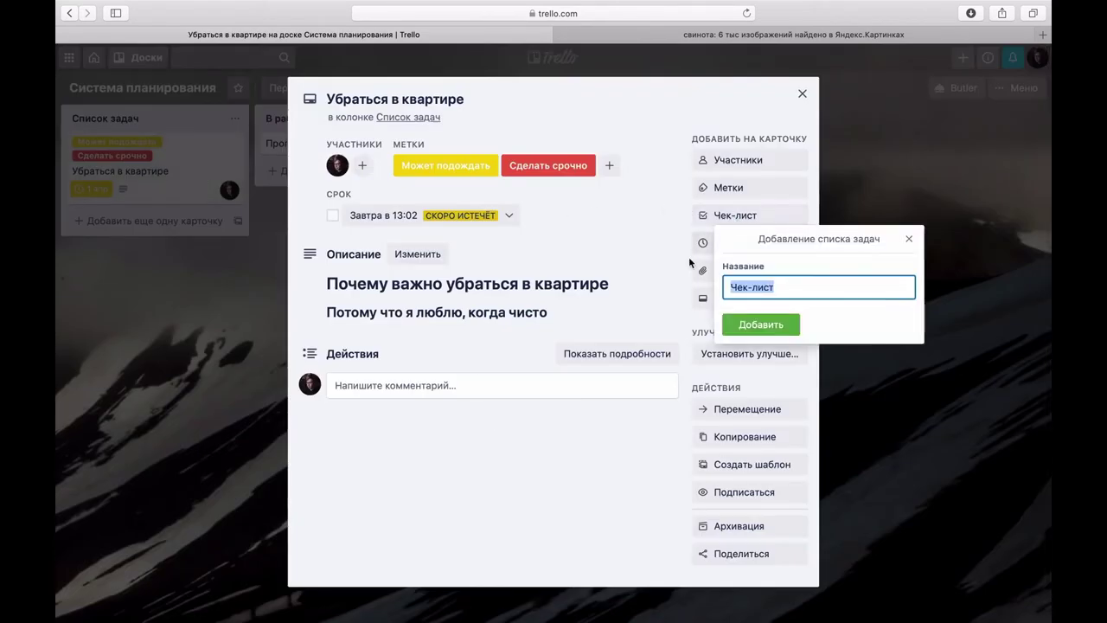
{"action": "type", "text": "Список"}
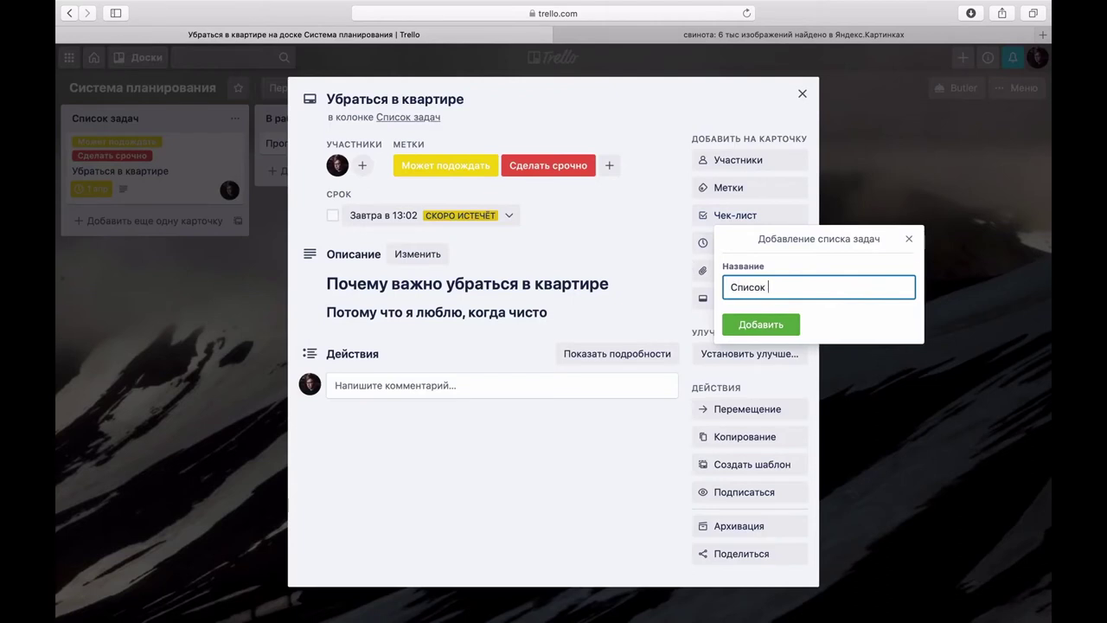
{"action": "type", "text": " задач"}
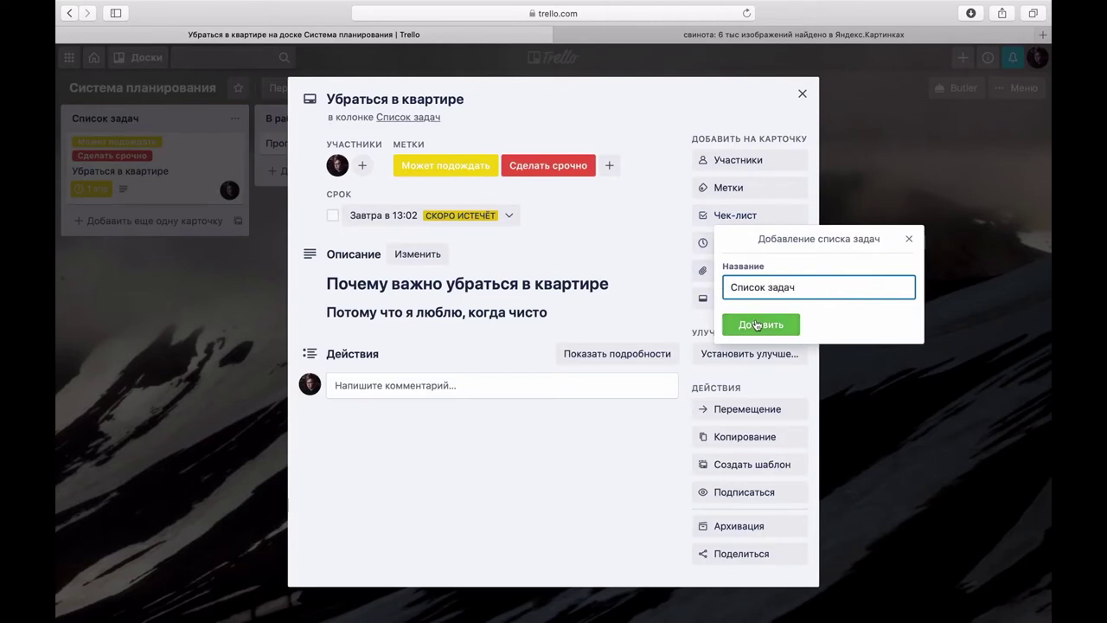
{"action": "left_click", "coordinate": [757, 322]}
{"action": "type", "text": "Убрать"}
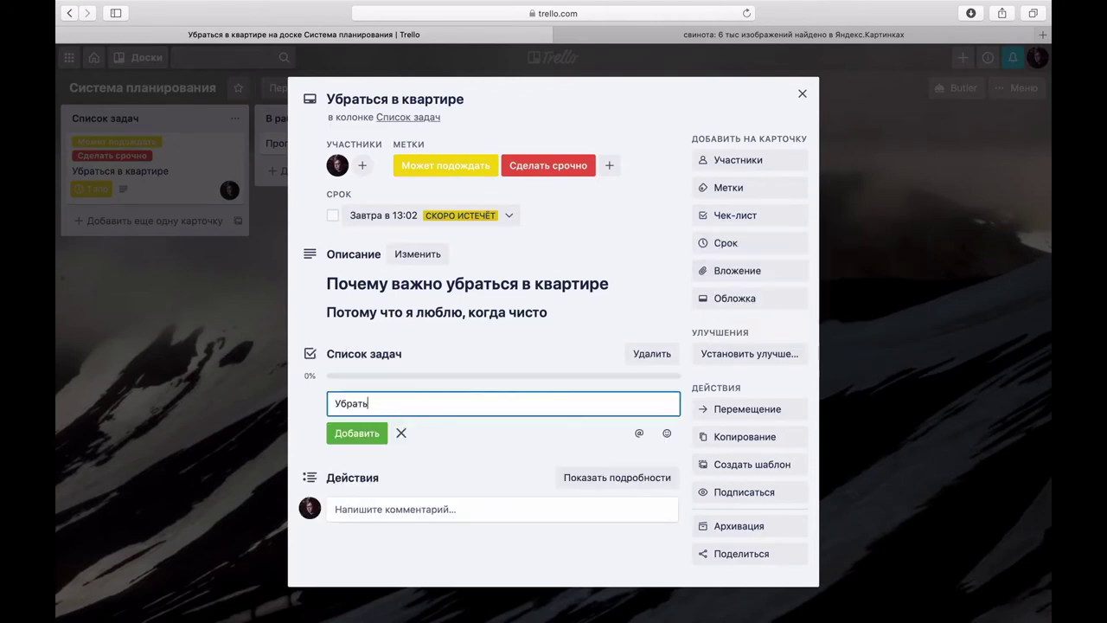
{"action": "type", "text": " кухню"}
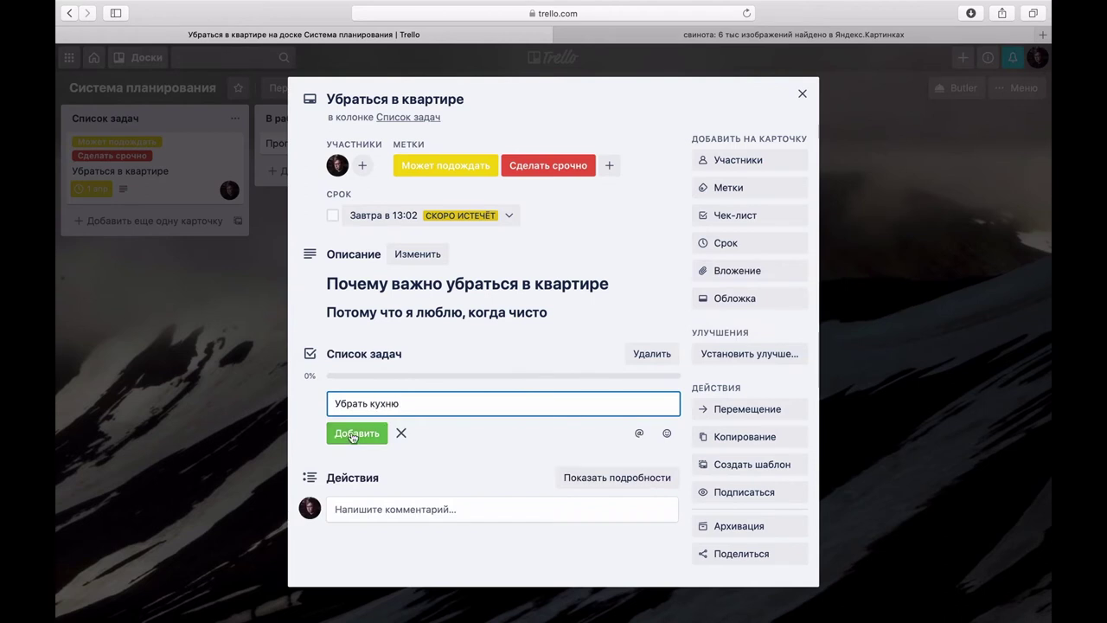
{"action": "key", "text": "Return"}
{"action": "type", "text": "Протереть п"}
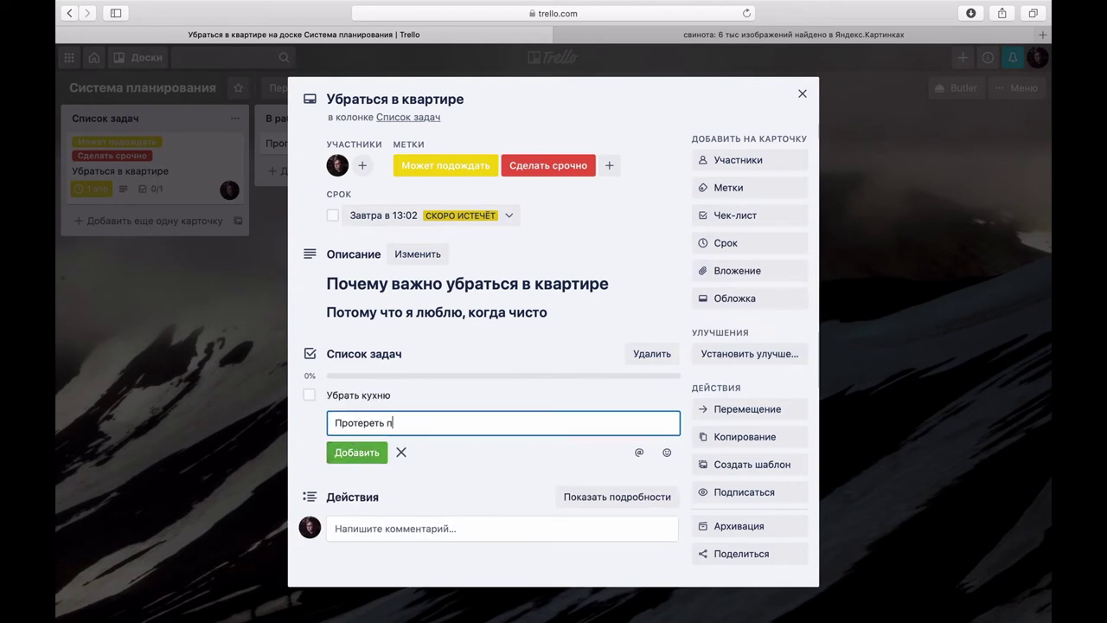
{"action": "type", "text": "ыль"}
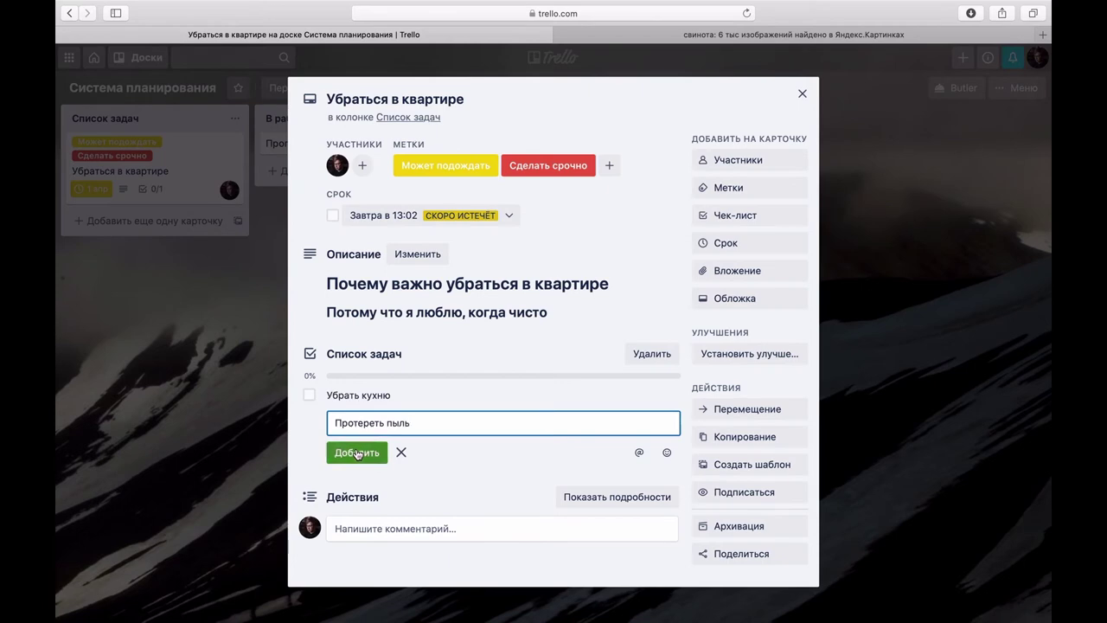
{"action": "left_click", "coordinate": [357, 452]}
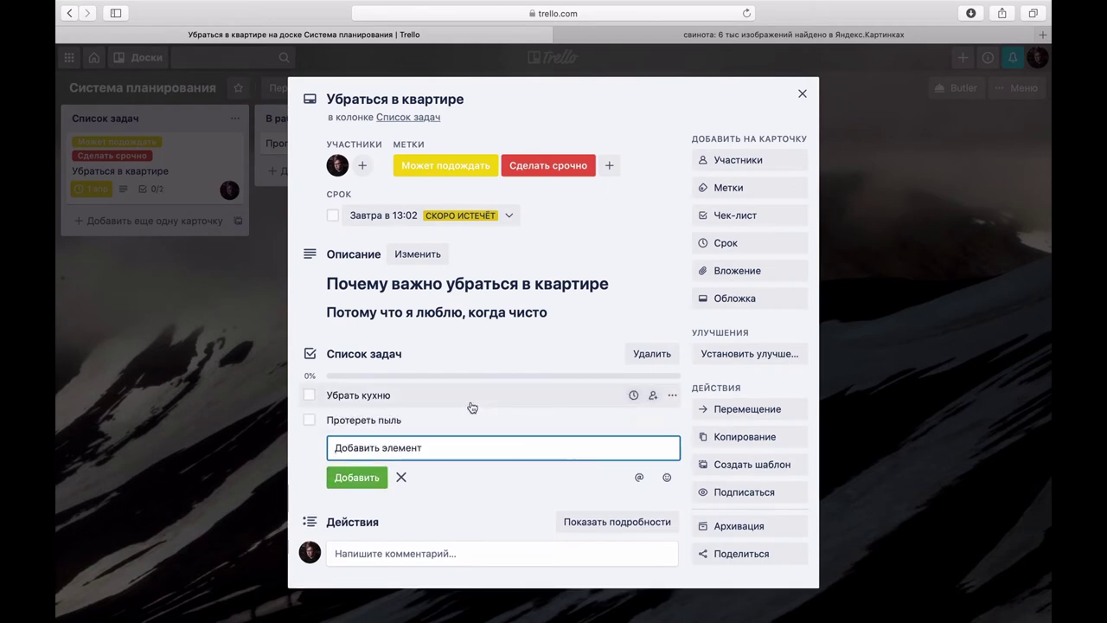
Step: Tick off both checklist items, checking the board in between, and reopen the card
{"action": "left_click", "coordinate": [309, 394]}
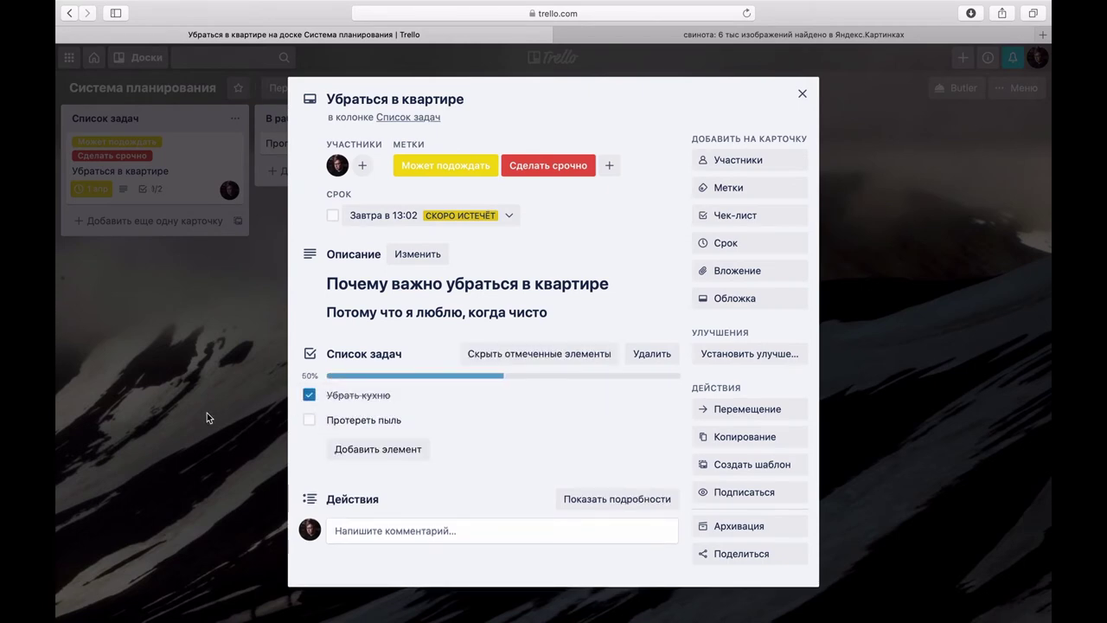
{"action": "left_click", "coordinate": [207, 412]}
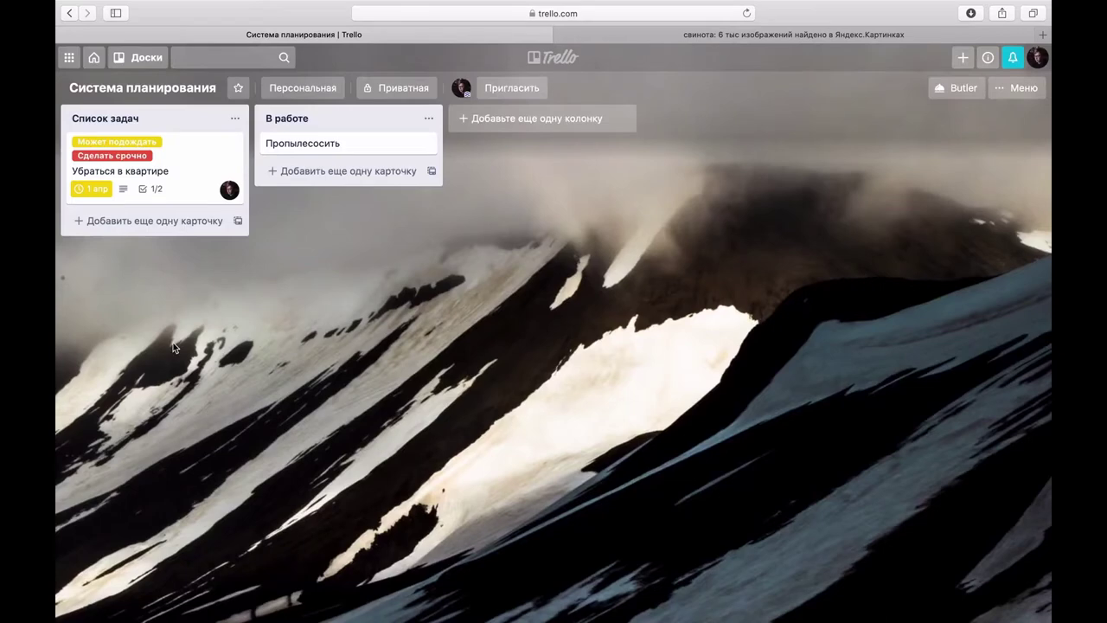
{"action": "left_click", "coordinate": [152, 192]}
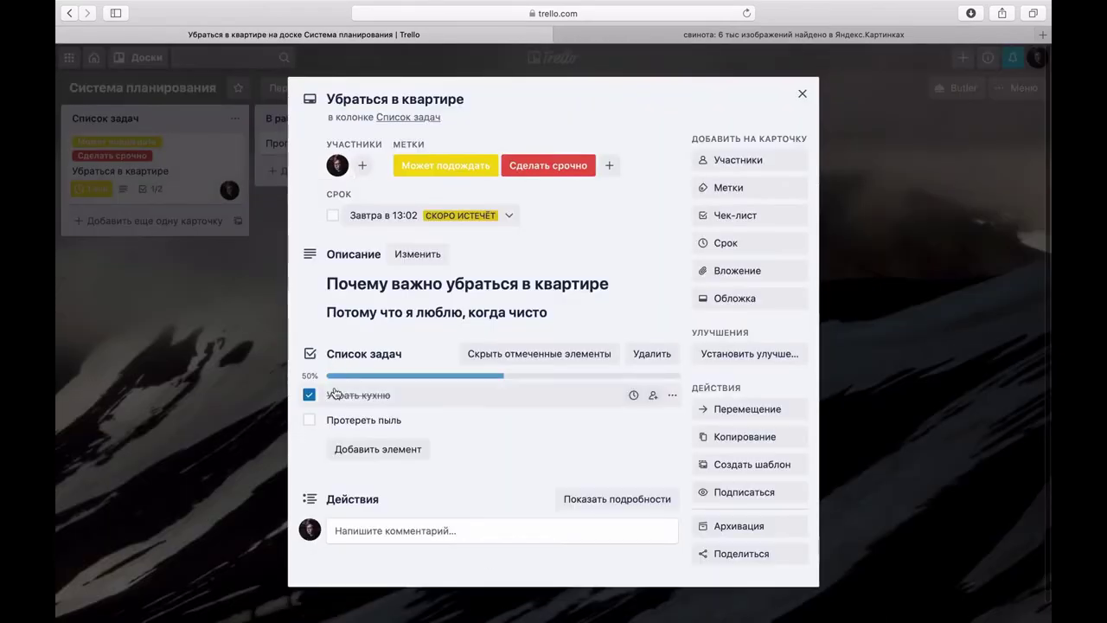
{"action": "left_click", "coordinate": [308, 420]}
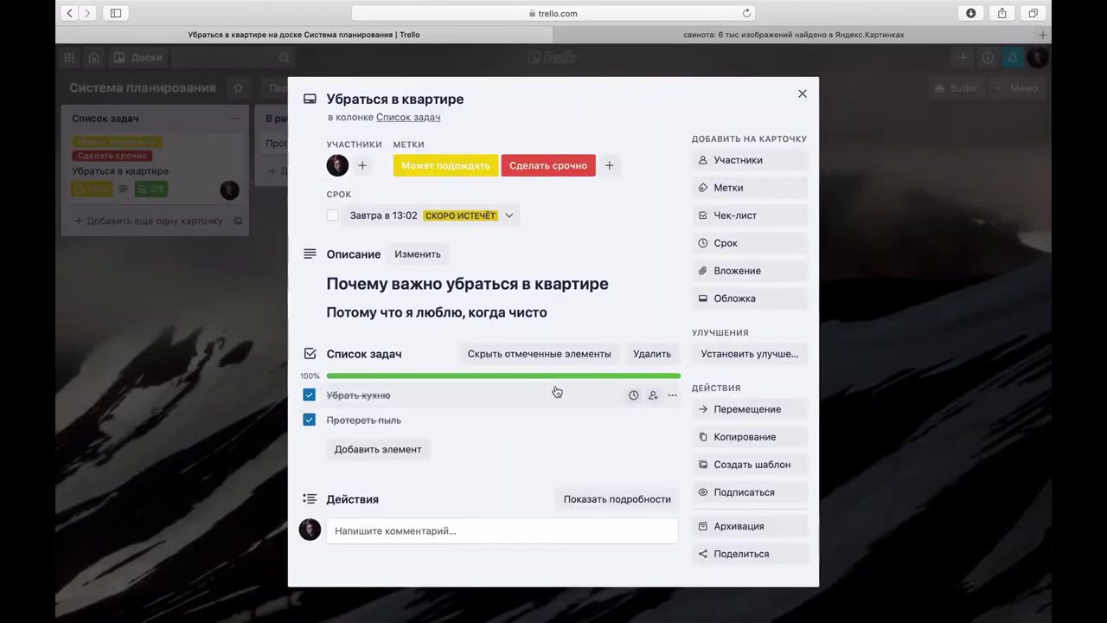
{"action": "left_click", "coordinate": [264, 326]}
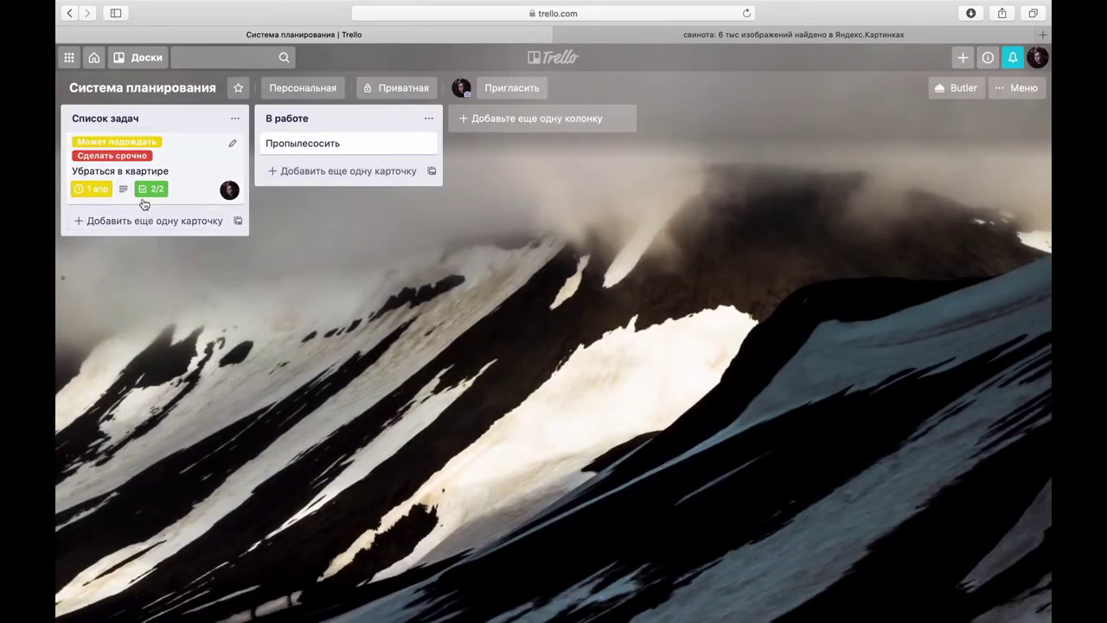
{"action": "left_click", "coordinate": [202, 151]}
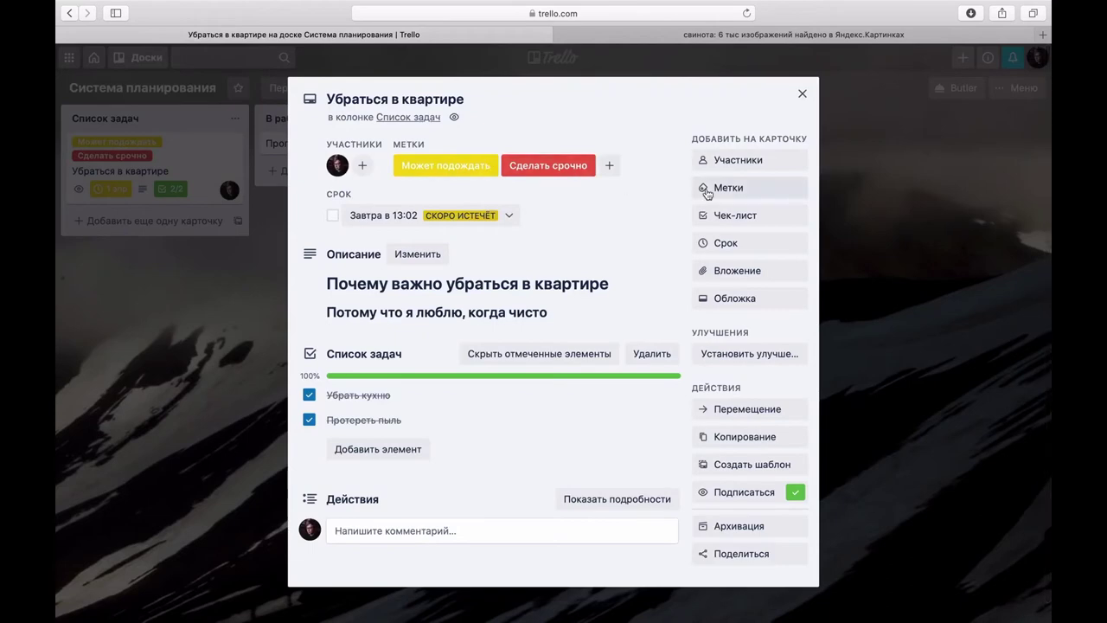
Step: Attach 'Скорочтение за 10 минут.jpg' from the computer and remove it as the card cover
{"action": "left_click", "coordinate": [741, 272]}
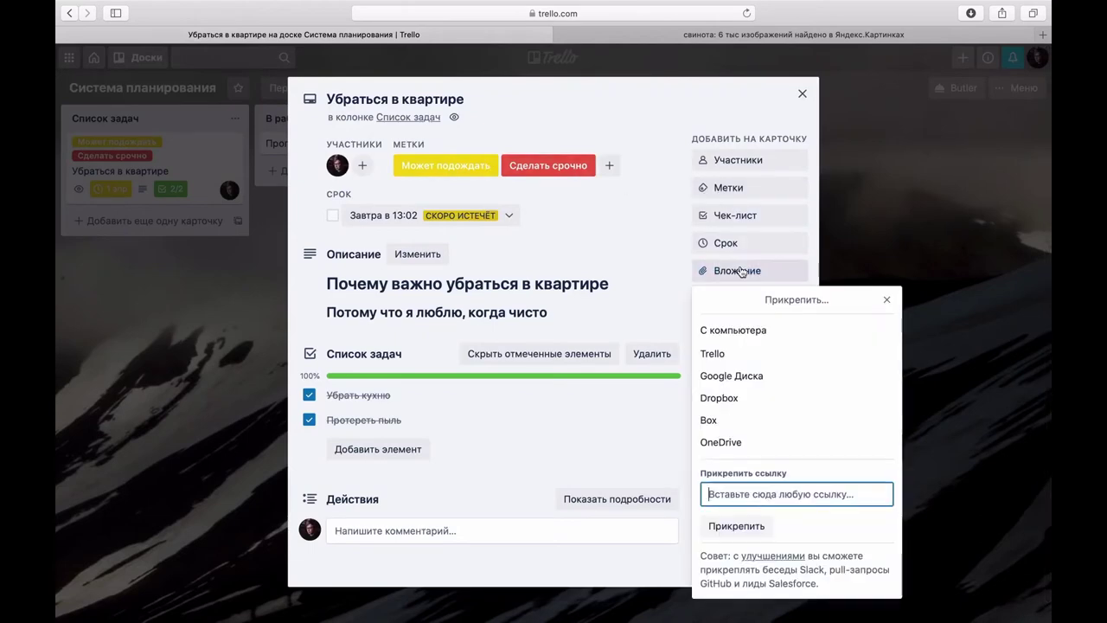
{"action": "left_click", "coordinate": [723, 330]}
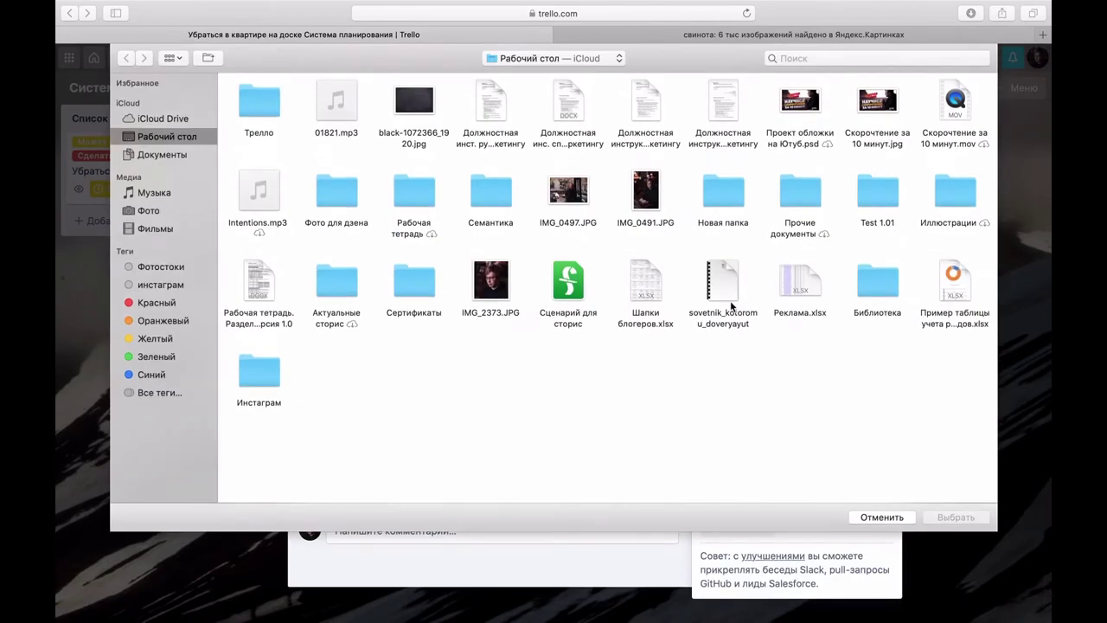
{"action": "left_click", "coordinate": [879, 108]}
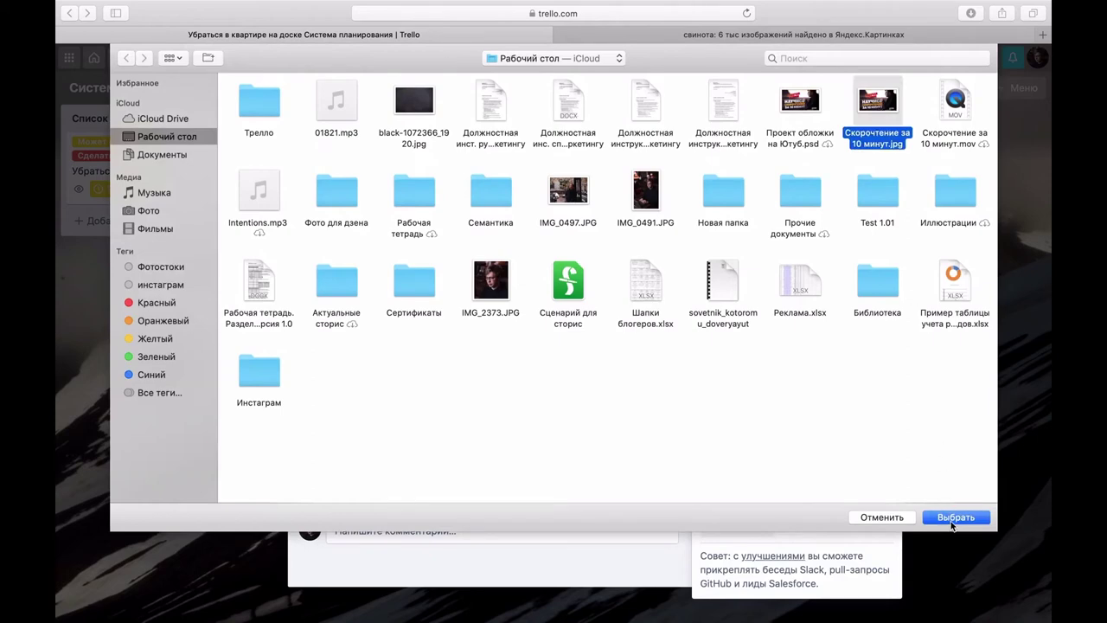
{"action": "left_click", "coordinate": [953, 517]}
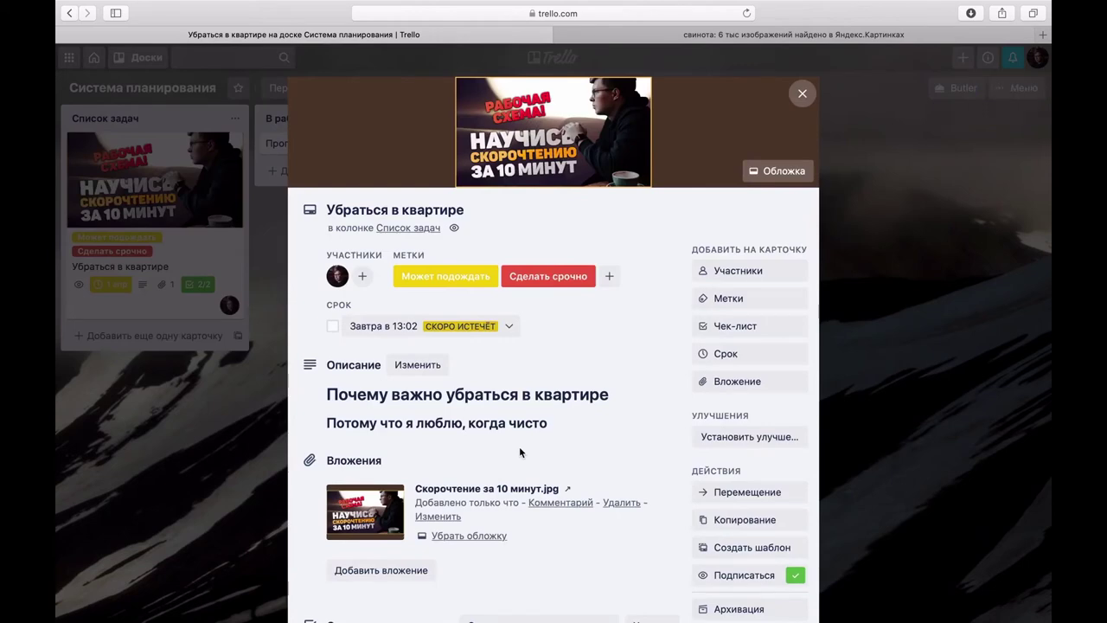
{"action": "scroll", "coordinate": [518, 452], "scroll_direction": "down", "scroll_amount": 3}
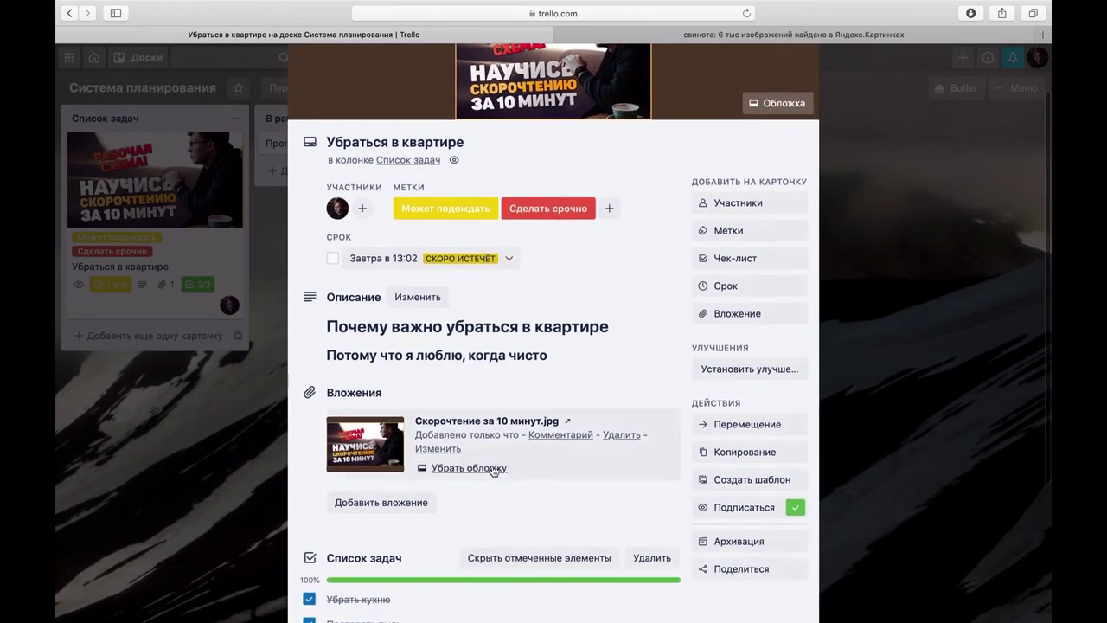
{"action": "left_click", "coordinate": [471, 467]}
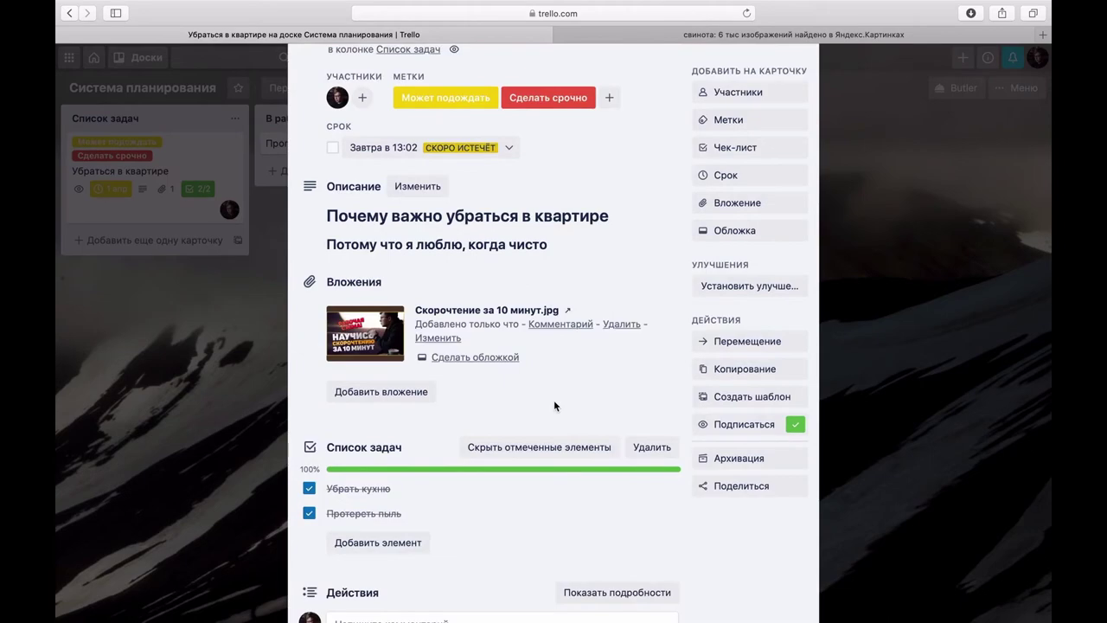
Step: Copy the pig photo from Yandex Images and paste it into the card as s1200.jpeg
{"action": "left_click", "coordinate": [819, 38]}
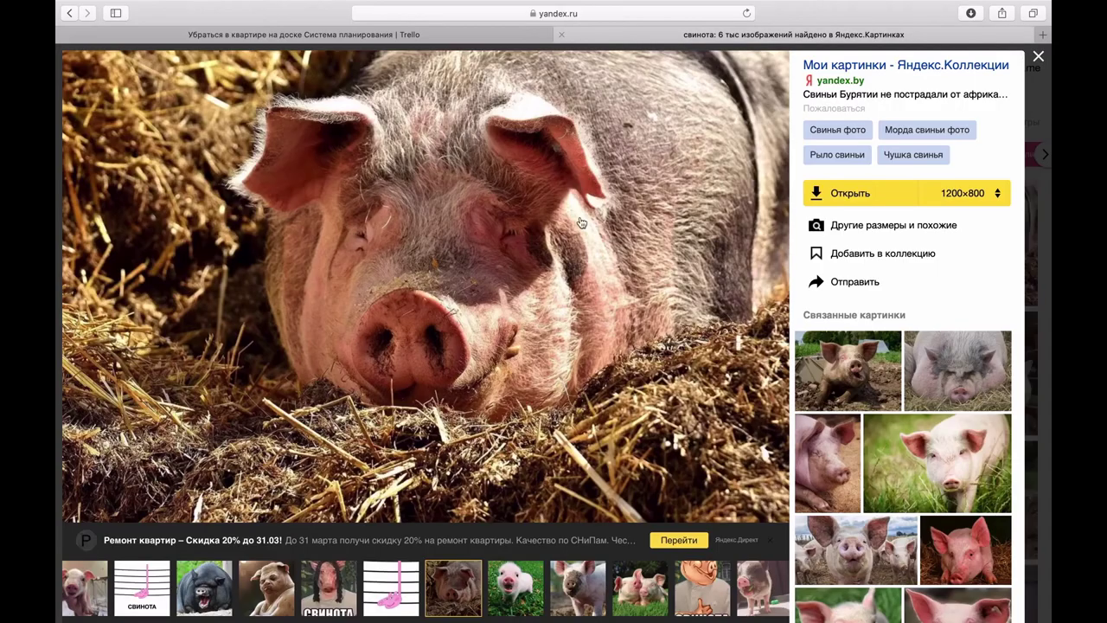
{"action": "right_click", "coordinate": [387, 363]}
{"action": "left_click", "coordinate": [447, 467]}
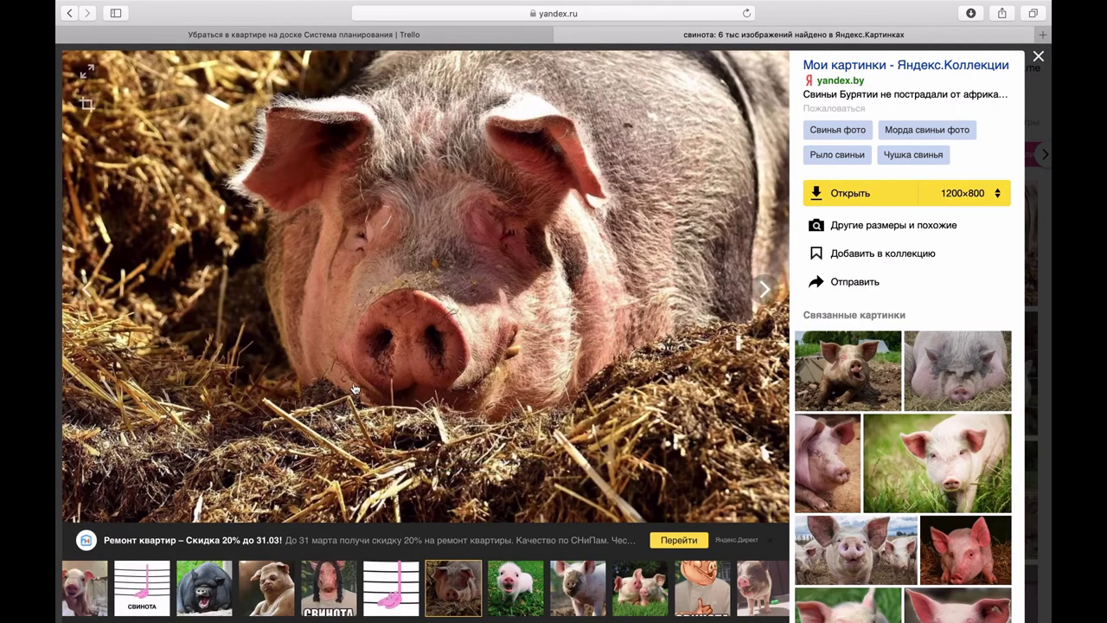
{"action": "scroll", "coordinate": [355, 389], "scroll_direction": "left", "scroll_amount": 5}
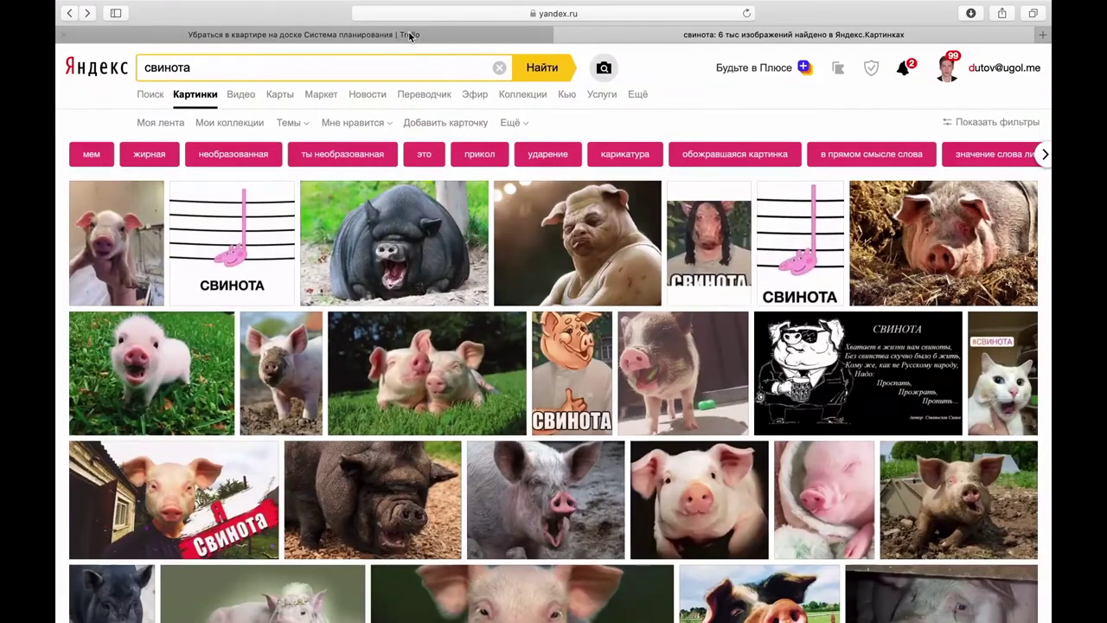
{"action": "left_click", "coordinate": [304, 35]}
{"action": "key", "text": "super+v"}
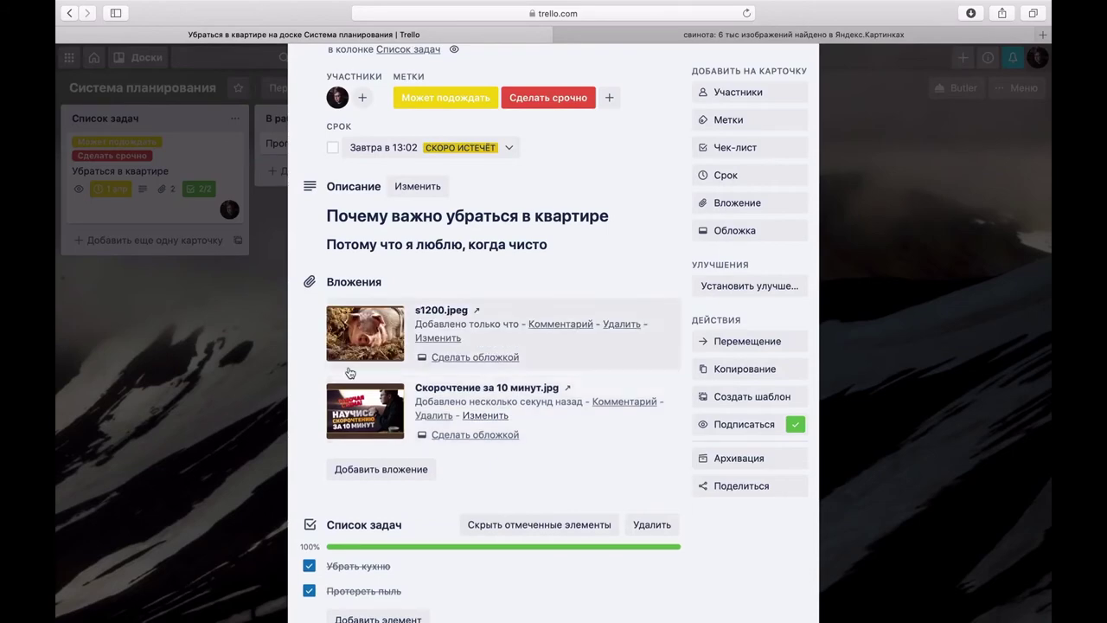
{"action": "left_click", "coordinate": [216, 361]}
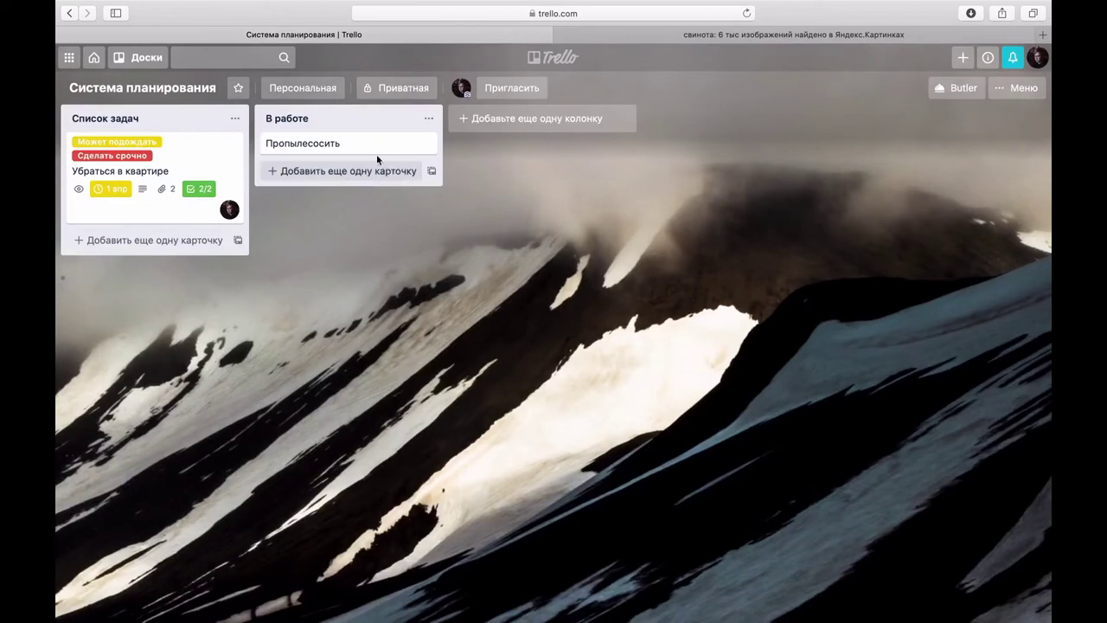
{"action": "left_click", "coordinate": [377, 154]}
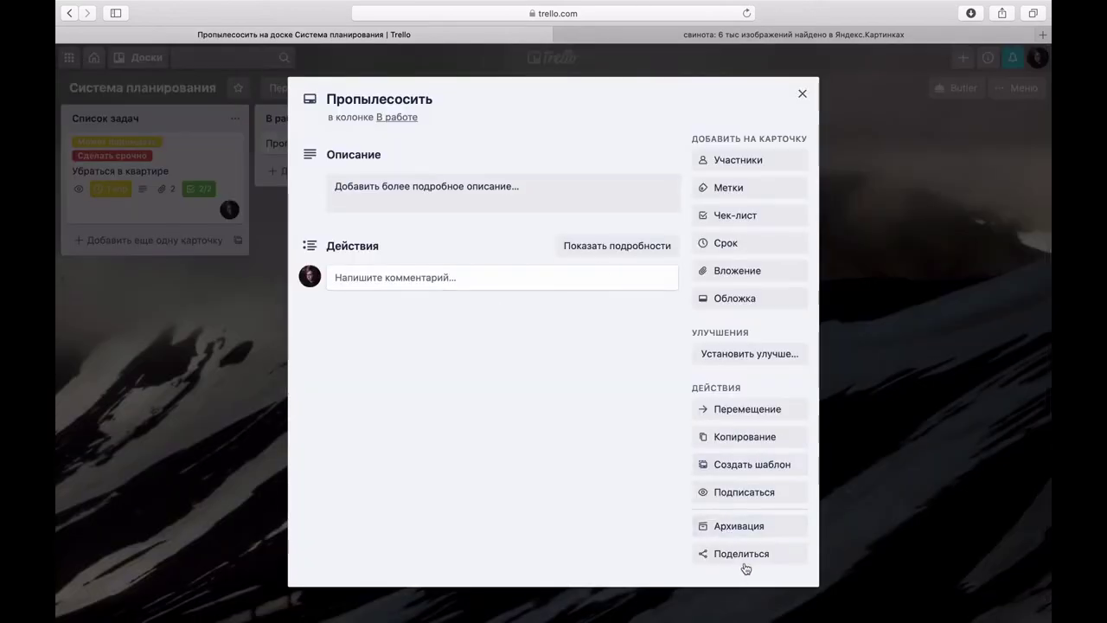
{"action": "left_click", "coordinate": [745, 562]}
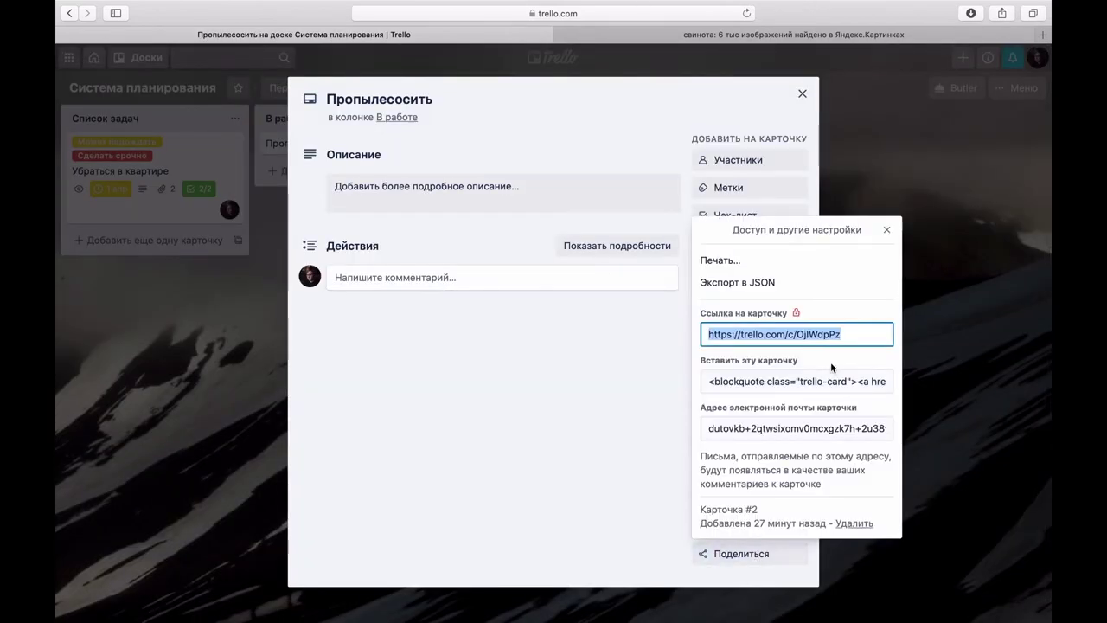
{"action": "left_click", "coordinate": [178, 364]}
{"action": "left_click", "coordinate": [177, 366]}
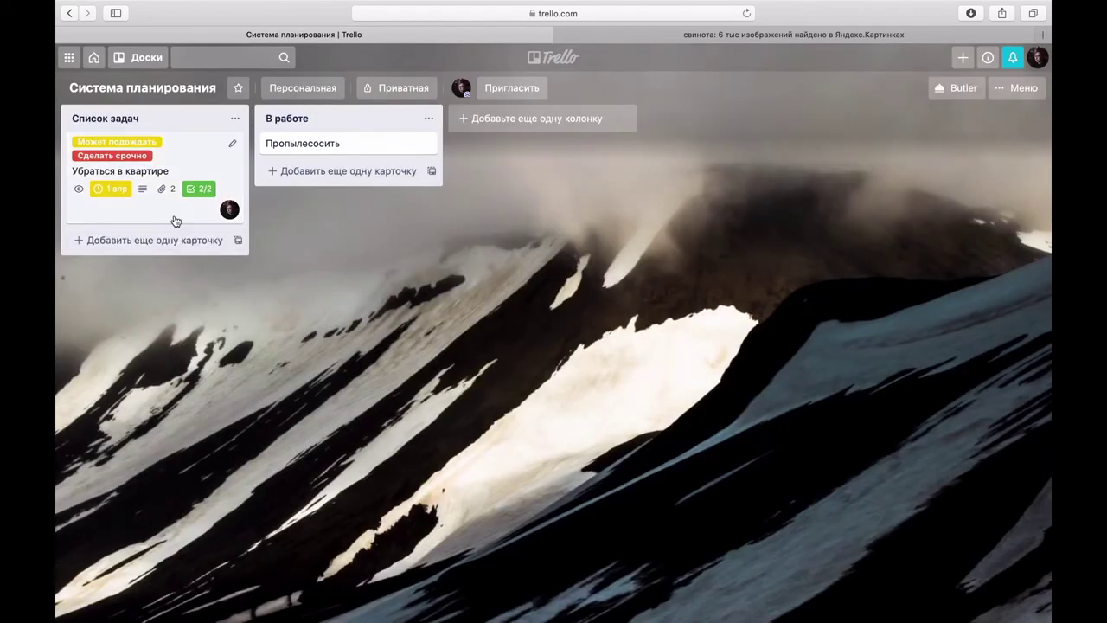
{"action": "left_click", "coordinate": [174, 222]}
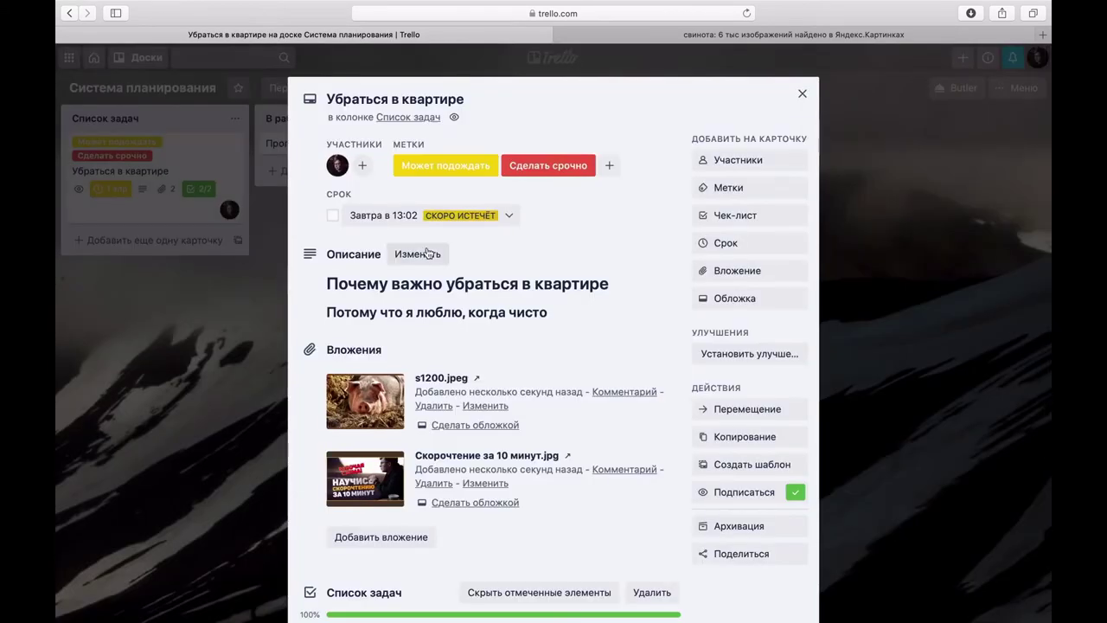
Step: Paste the Пропылесосить card link at the end of the card description and save it
{"action": "left_click", "coordinate": [418, 253]}
{"action": "left_click", "coordinate": [399, 340]}
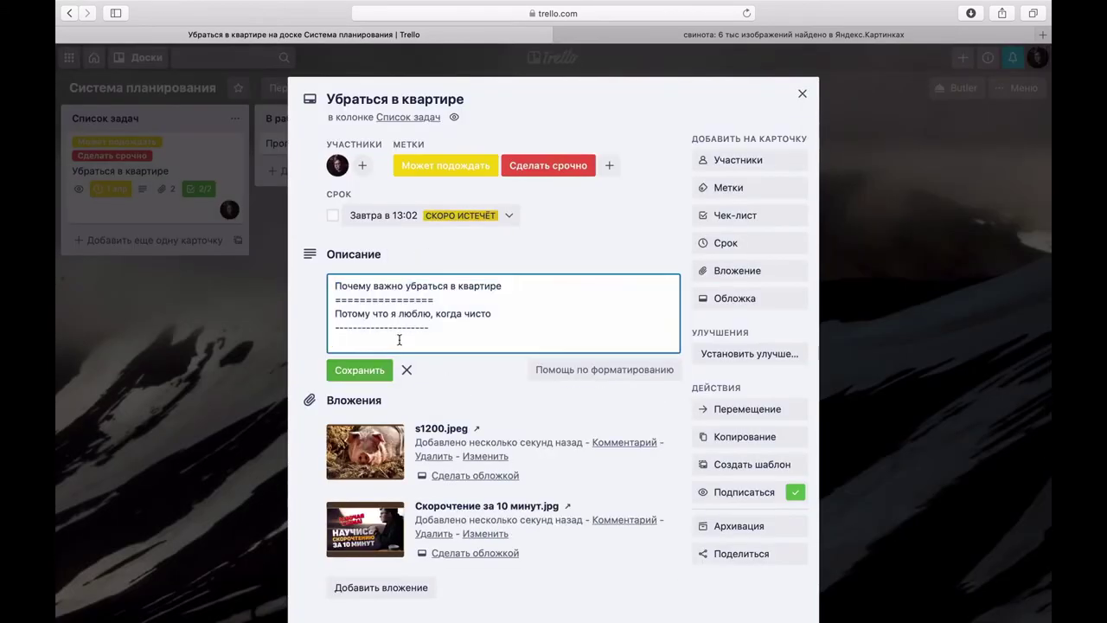
{"action": "key", "text": "super+v"}
{"action": "left_click", "coordinate": [359, 369]}
Step: Attach the Пропылесосить card to the cleaning card using its link
{"action": "scroll", "coordinate": [460, 349], "scroll_direction": "down", "scroll_amount": 2}
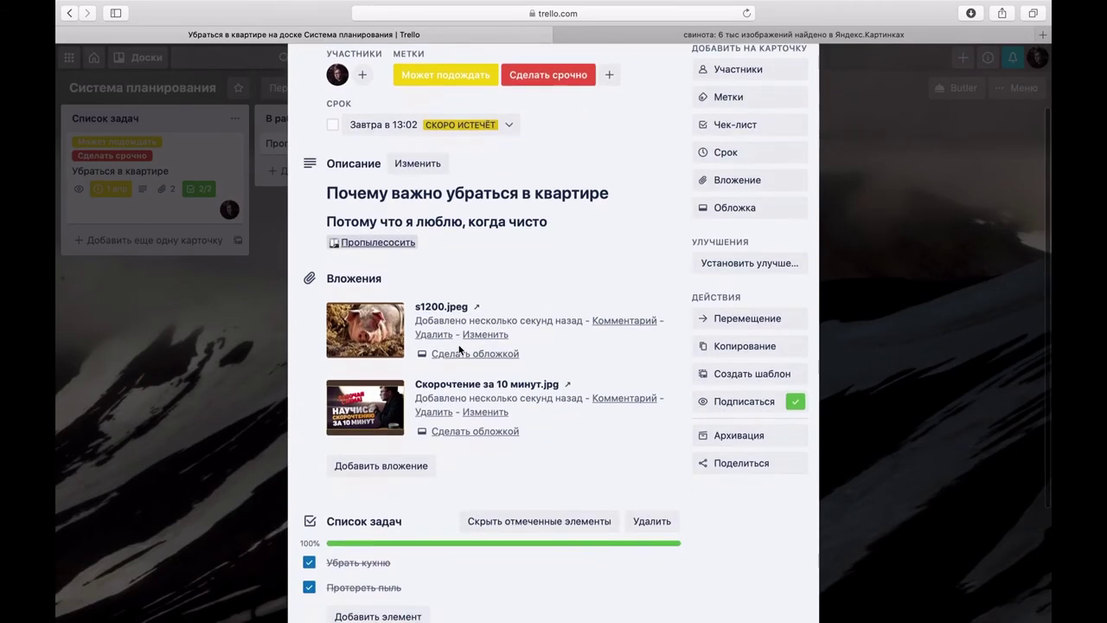
{"action": "scroll", "coordinate": [460, 348], "scroll_direction": "down", "scroll_amount": 1}
{"action": "left_click", "coordinate": [387, 408]}
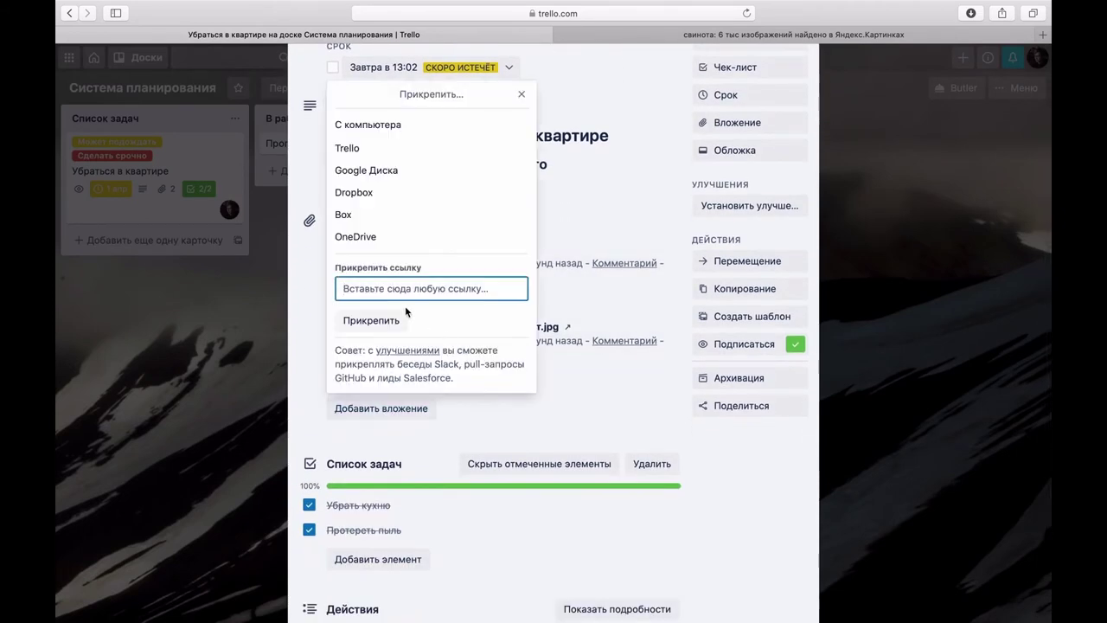
{"action": "key", "text": "super+v"}
{"action": "left_click", "coordinate": [406, 319]}
Step: Add the Пропылесосить card link as a new checklist item
{"action": "scroll", "coordinate": [480, 377], "scroll_direction": "down", "scroll_amount": 2}
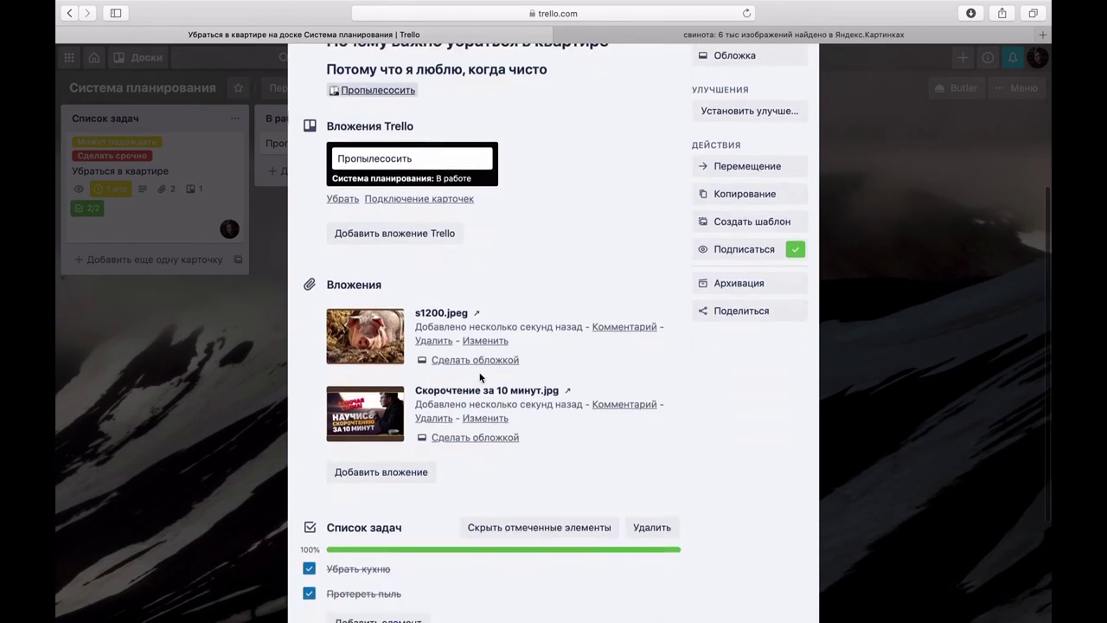
{"action": "scroll", "coordinate": [480, 377], "scroll_direction": "down", "scroll_amount": 4}
{"action": "left_click", "coordinate": [405, 449]}
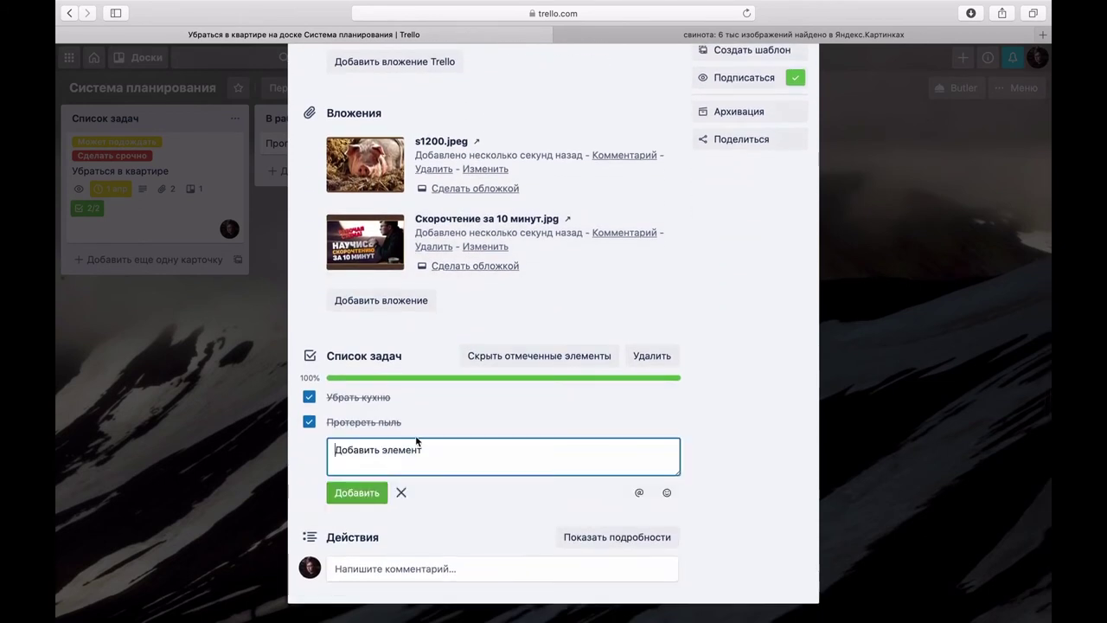
{"action": "left_click", "coordinate": [363, 492]}
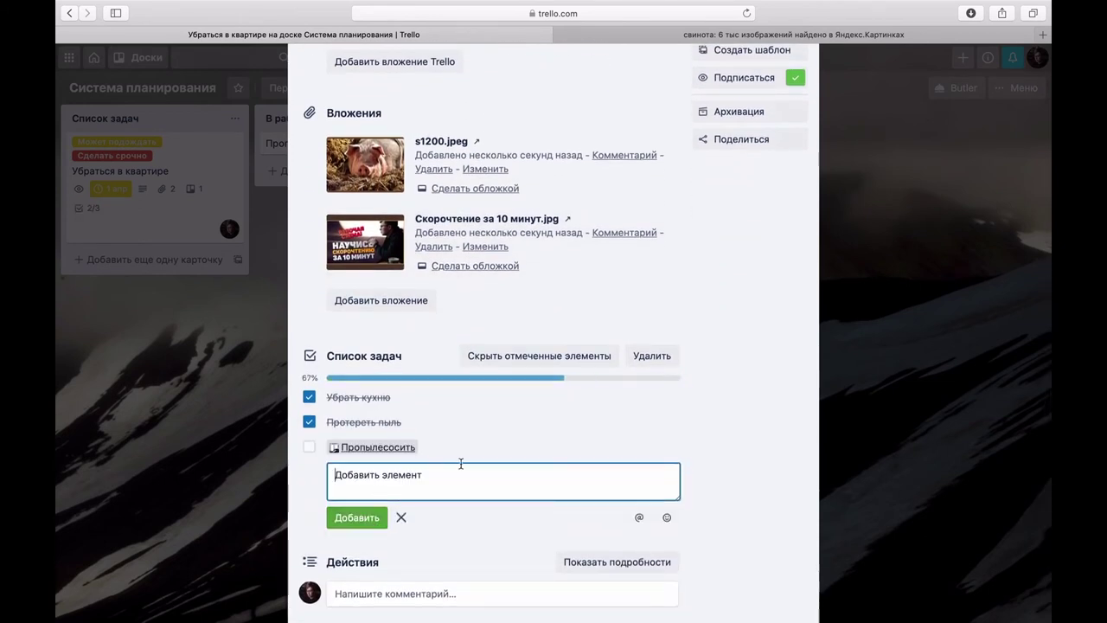
Step: Post the Пропылесосить card link as a comment on the card
{"action": "scroll", "coordinate": [398, 458], "scroll_direction": "down", "scroll_amount": 1}
{"action": "left_click", "coordinate": [400, 533]}
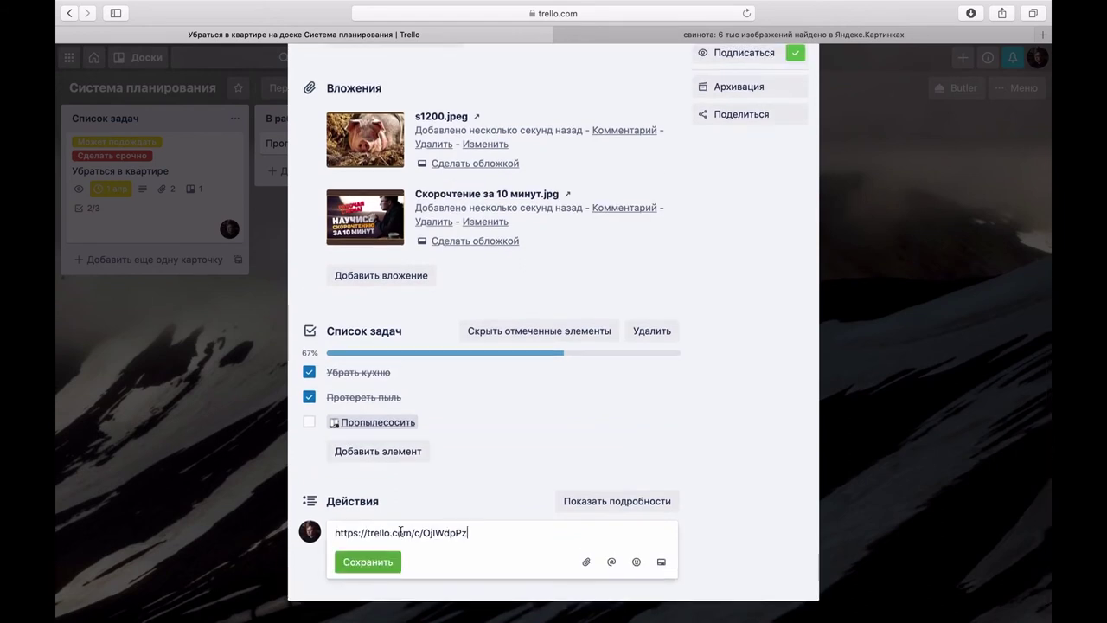
{"action": "left_click", "coordinate": [394, 560]}
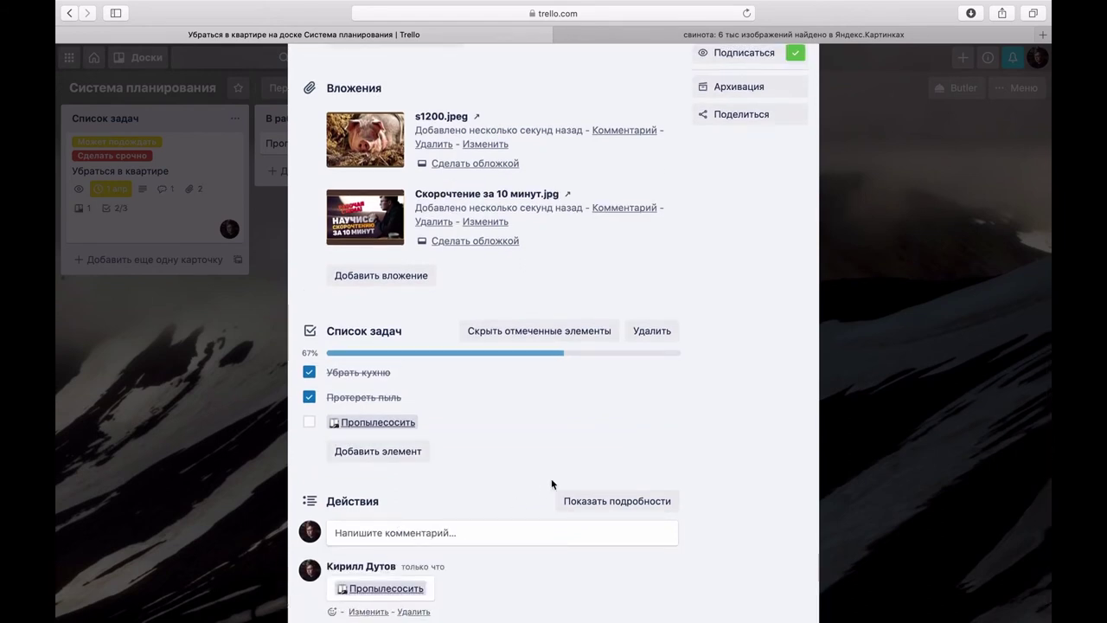
{"action": "scroll", "coordinate": [551, 478], "scroll_direction": "down", "scroll_amount": 1}
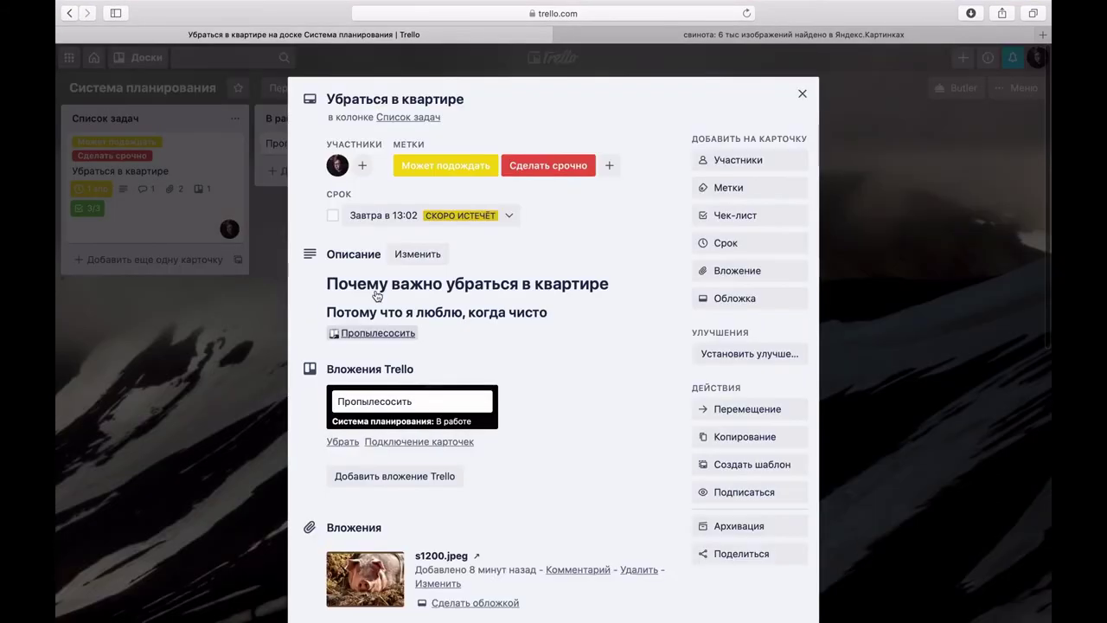
{"action": "scroll", "coordinate": [692, 478], "scroll_direction": "down", "scroll_amount": 5}
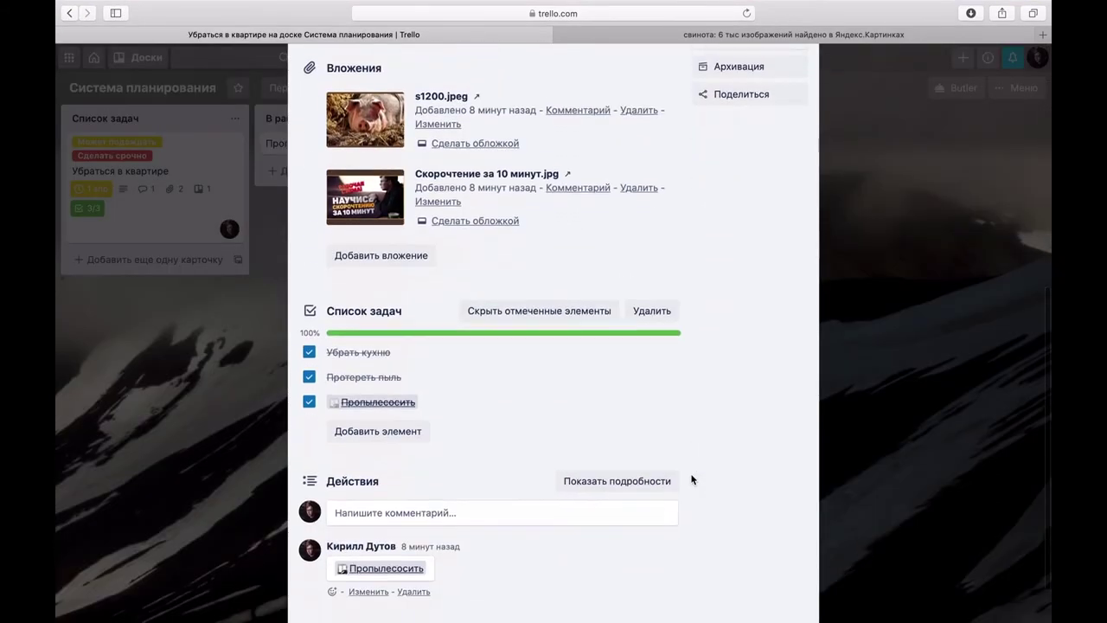
{"action": "scroll", "coordinate": [692, 478], "scroll_direction": "down", "scroll_amount": 1}
Step: Post the comment 'Пора работать' on the card
{"action": "left_click", "coordinate": [496, 458]}
{"action": "type", "text": "П"}
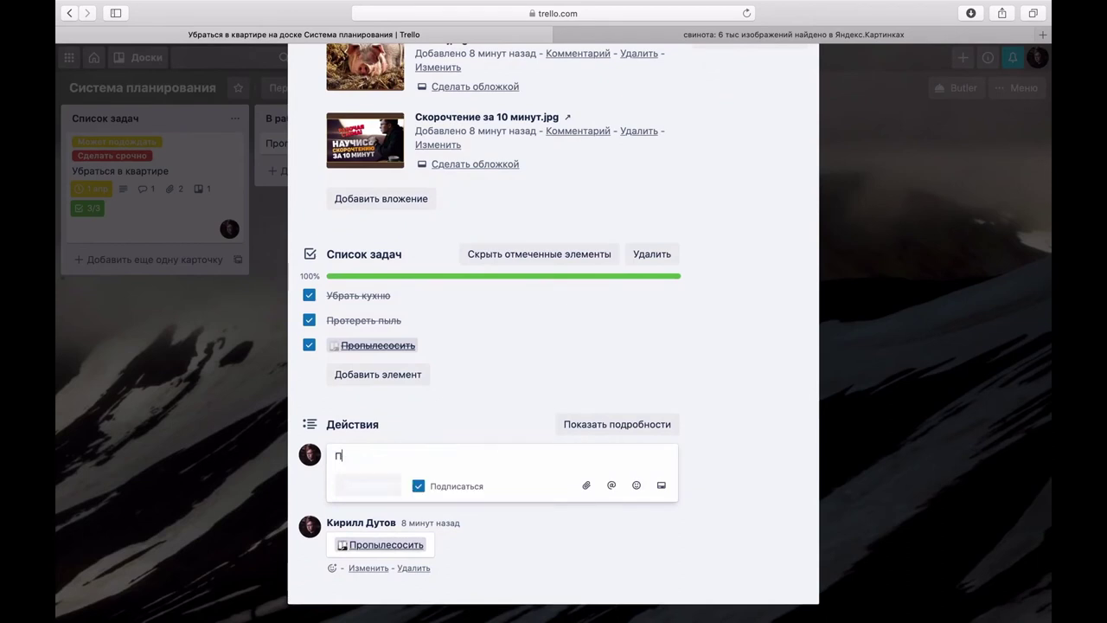
{"action": "type", "text": "ора работать"}
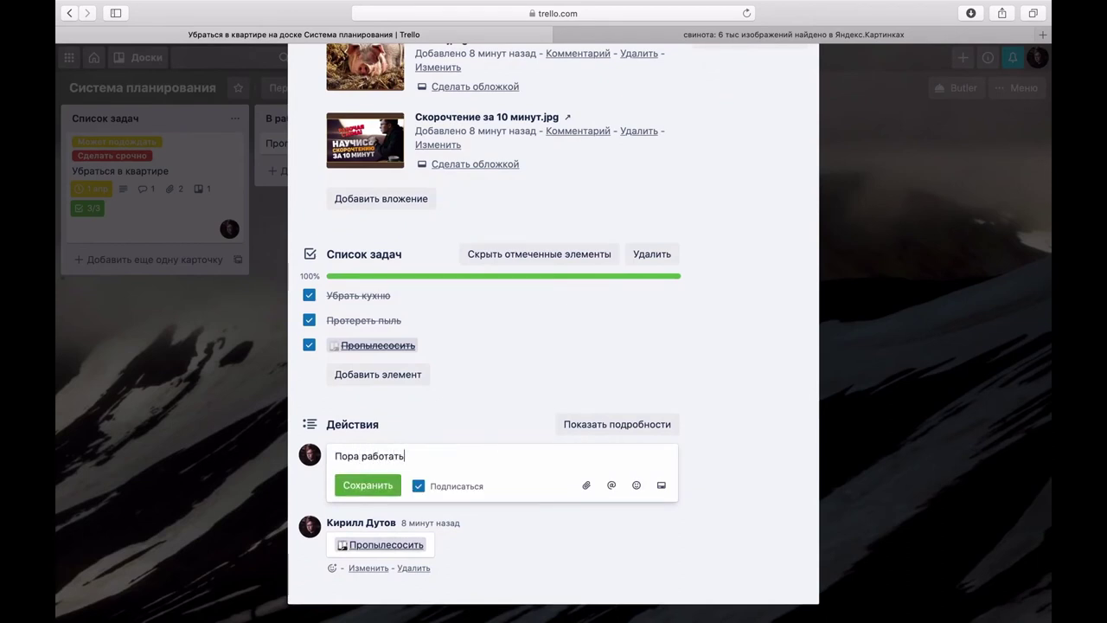
{"action": "left_click", "coordinate": [399, 486]}
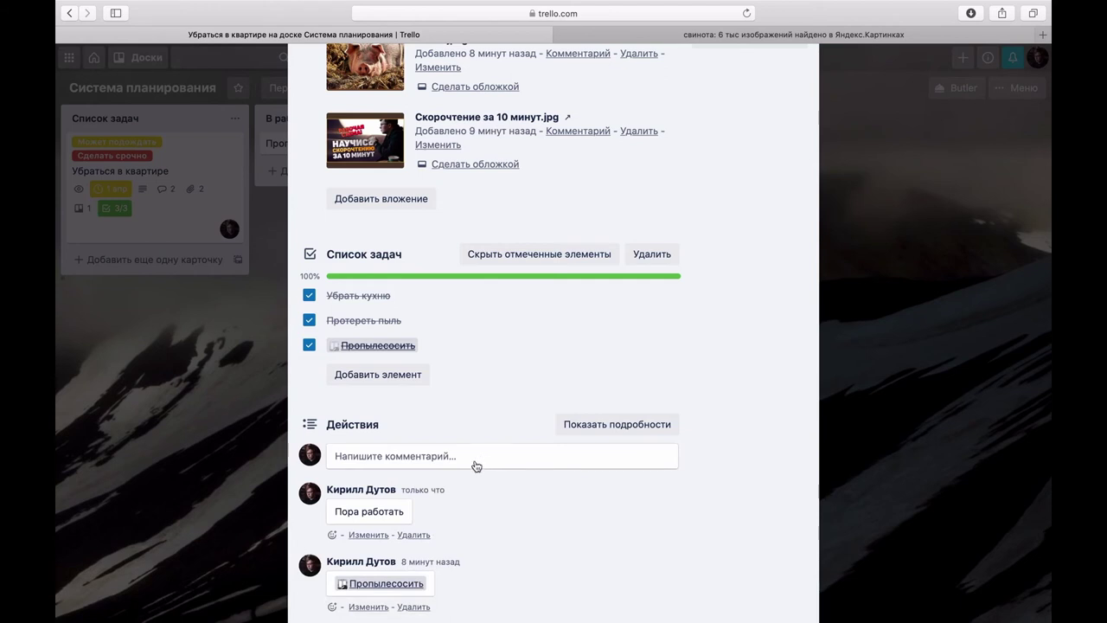
Step: Post a second comment that @-mentions the board member
{"action": "left_click", "coordinate": [380, 461]}
{"action": "type", "text": "\""}
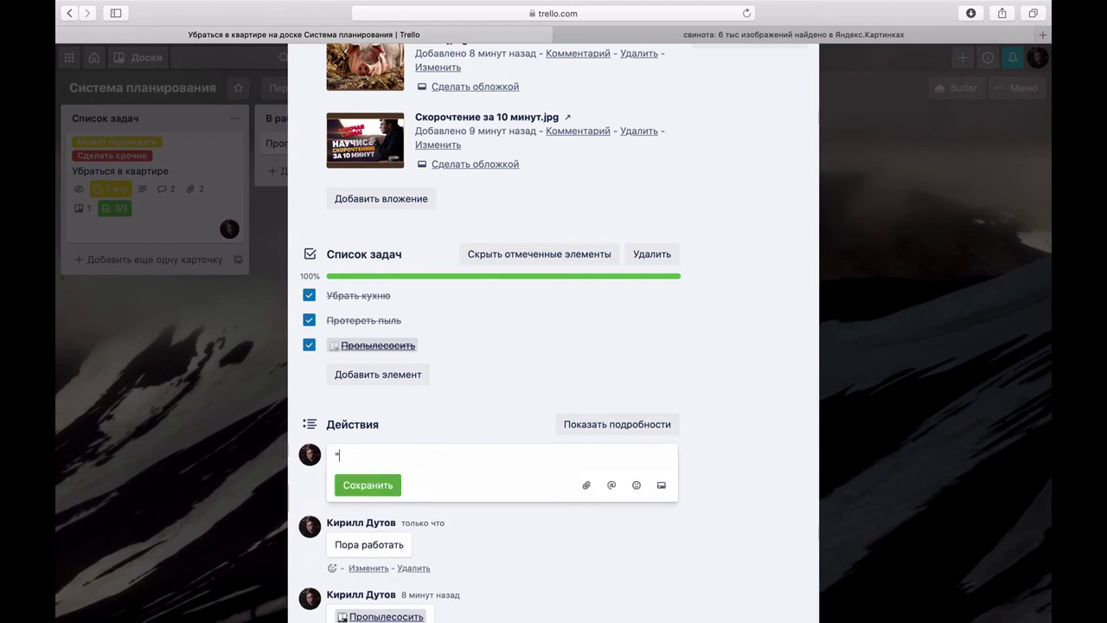
{"action": "key", "text": "BackSpace"}
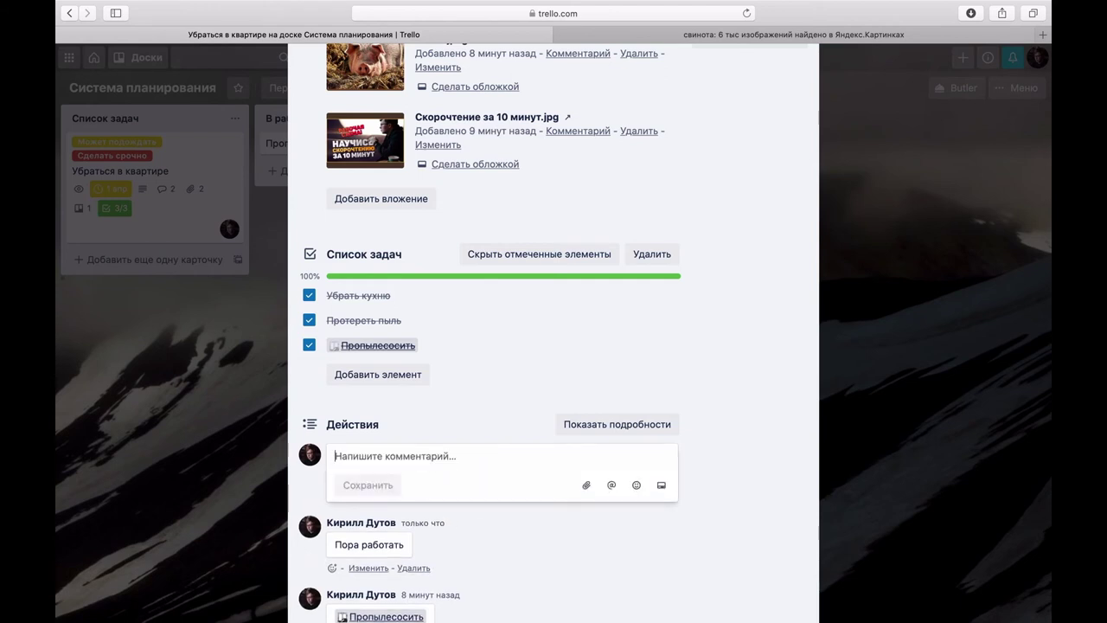
{"action": "type", "text": "@du"}
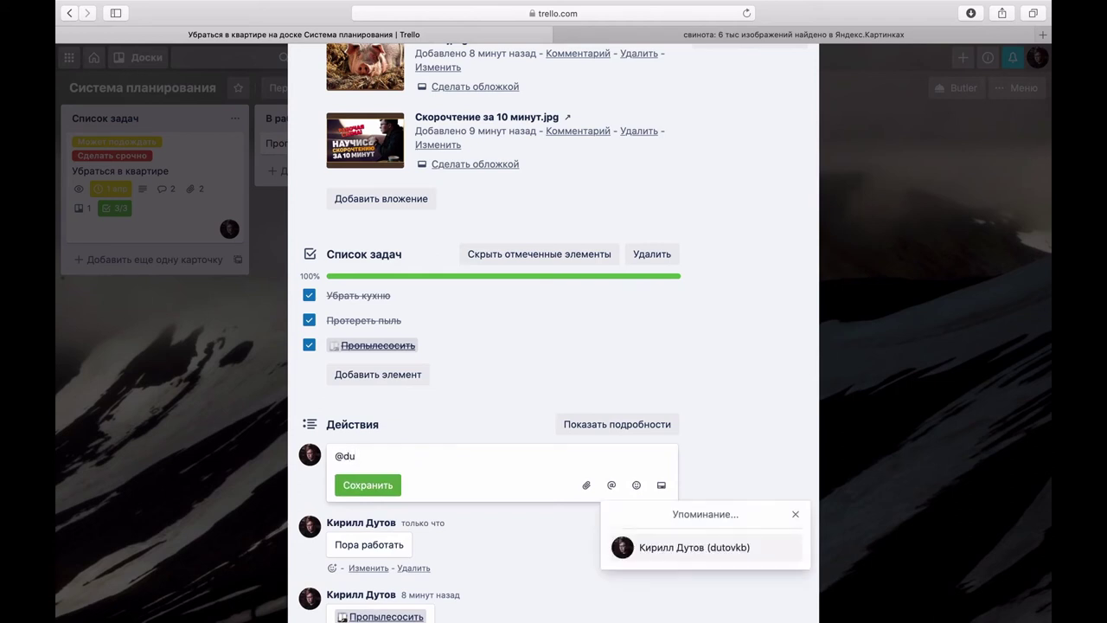
{"action": "left_click", "coordinate": [659, 547]}
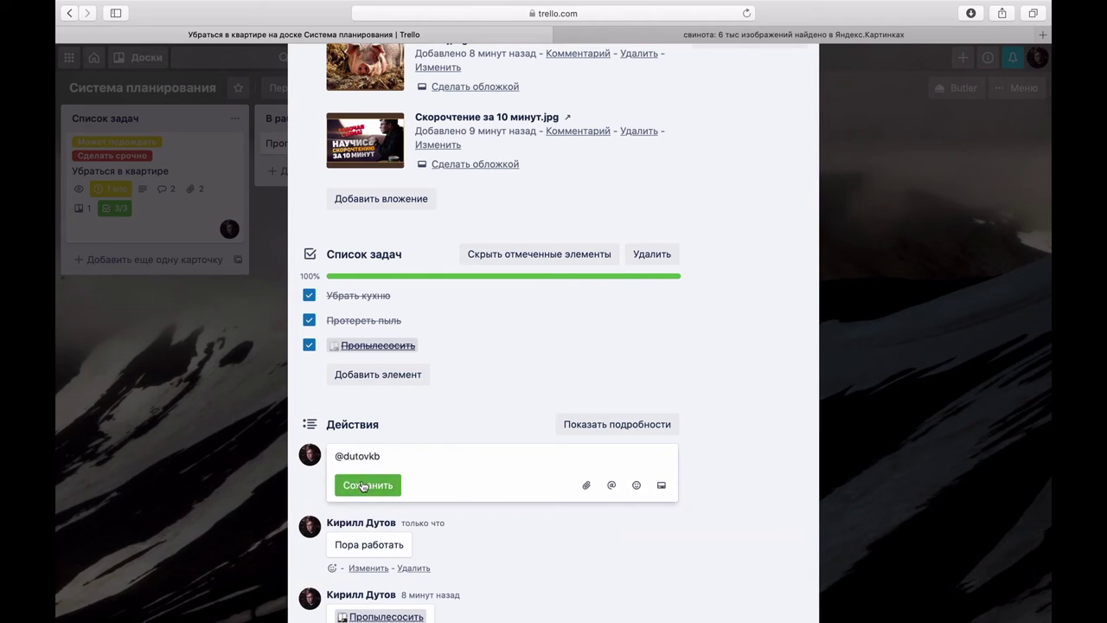
{"action": "left_click", "coordinate": [364, 485]}
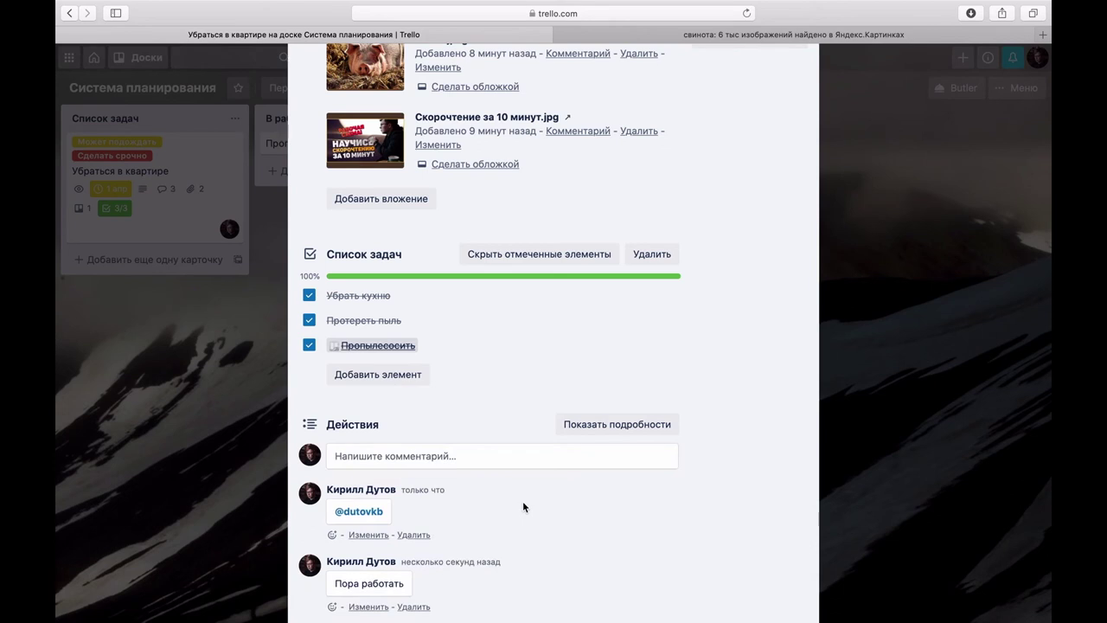
Step: React to the mention comment with the smiling face with sunglasses emoji
{"action": "left_click", "coordinate": [336, 535]}
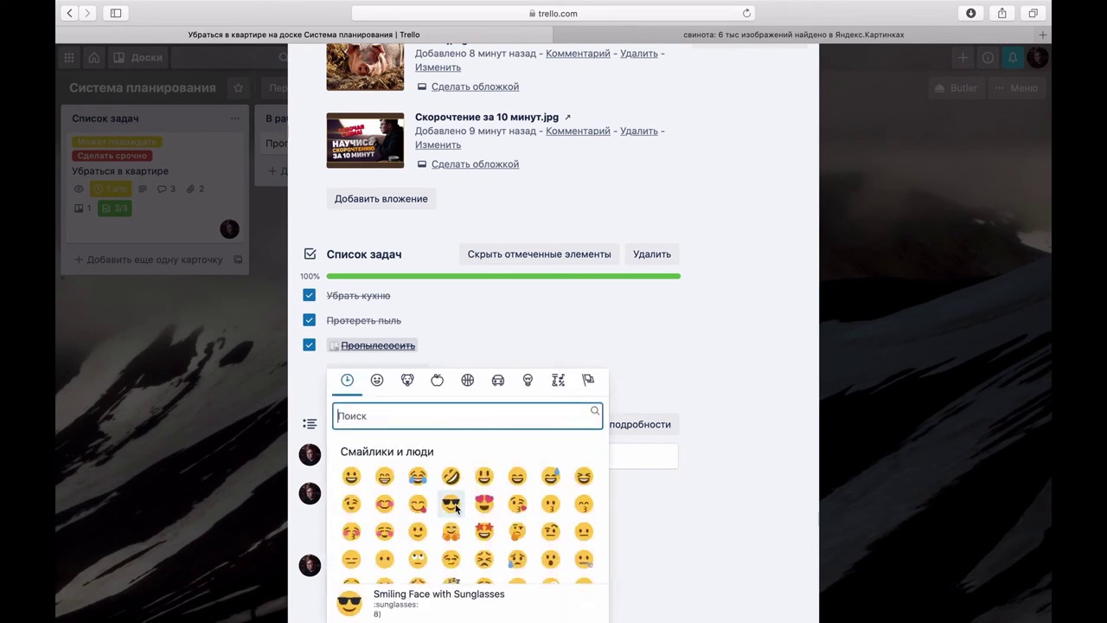
{"action": "left_click", "coordinate": [451, 503]}
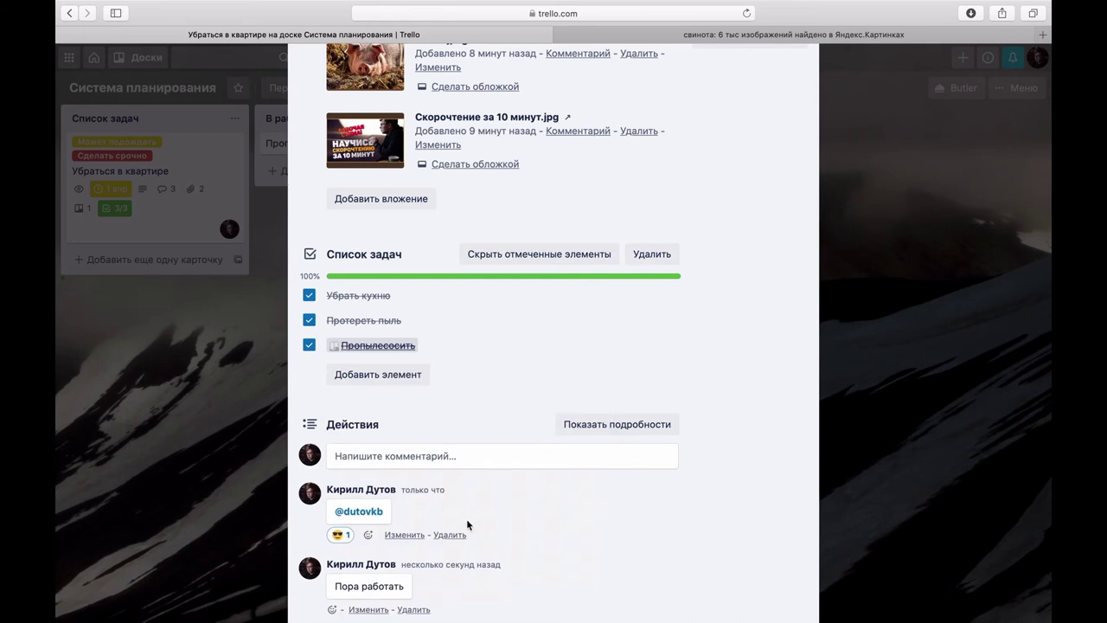
{"action": "scroll", "coordinate": [466, 518], "scroll_direction": "down", "scroll_amount": 3}
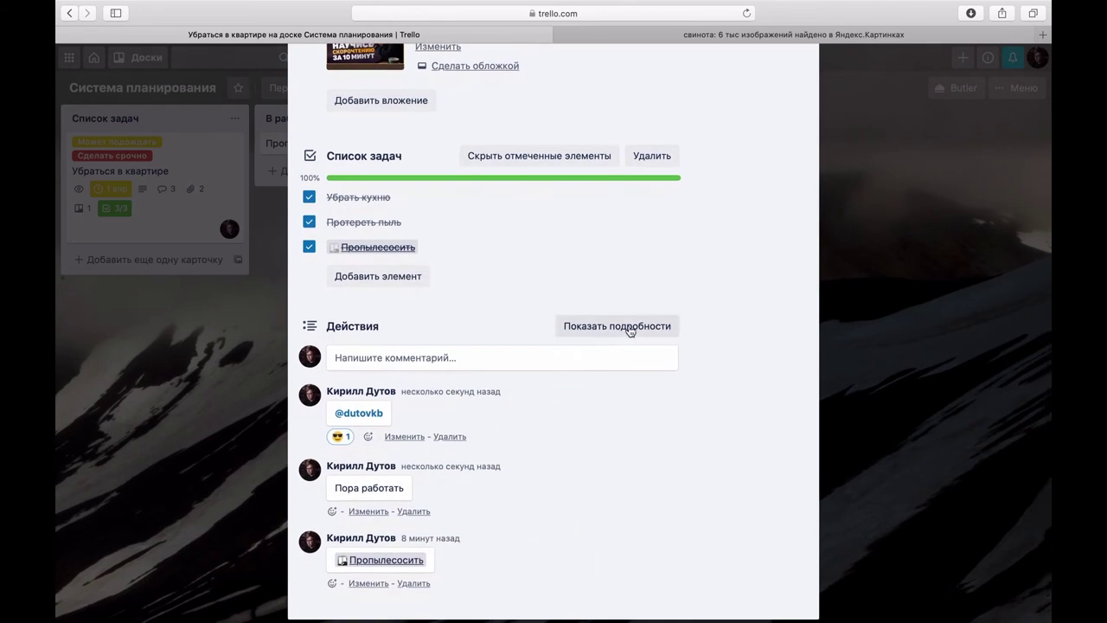
Step: Show the card's detailed activity history, look through it, then hide the details again
{"action": "left_click", "coordinate": [629, 328]}
{"action": "scroll", "coordinate": [594, 373], "scroll_direction": "down", "scroll_amount": 7}
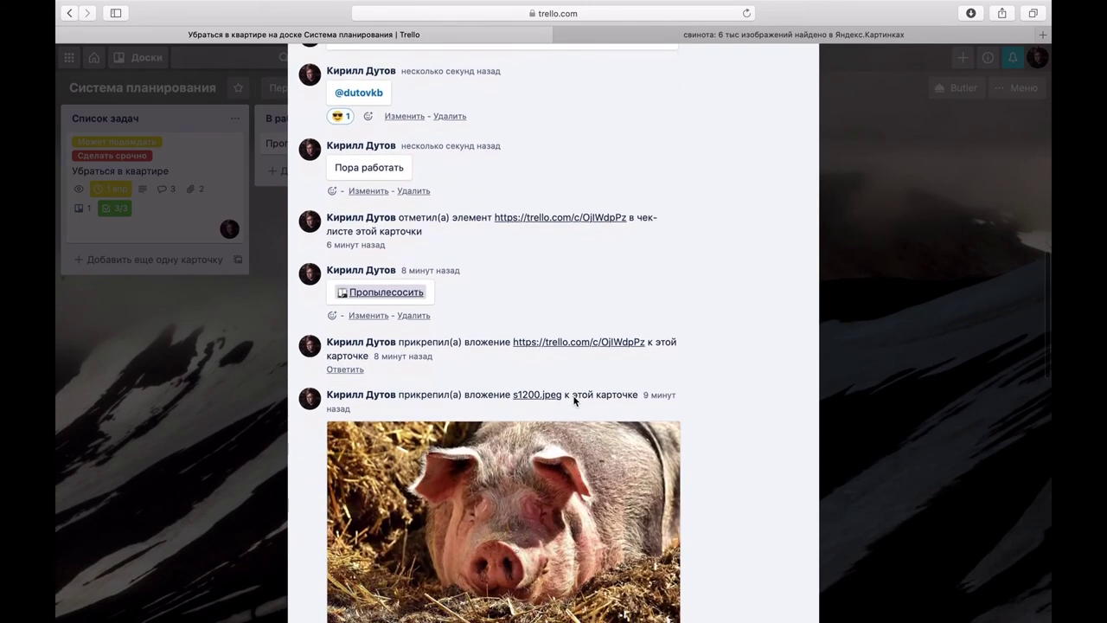
{"action": "scroll", "coordinate": [573, 398], "scroll_direction": "down", "scroll_amount": 2}
{"action": "scroll", "coordinate": [606, 346], "scroll_direction": "up", "scroll_amount": 9}
{"action": "left_click", "coordinate": [661, 260]}
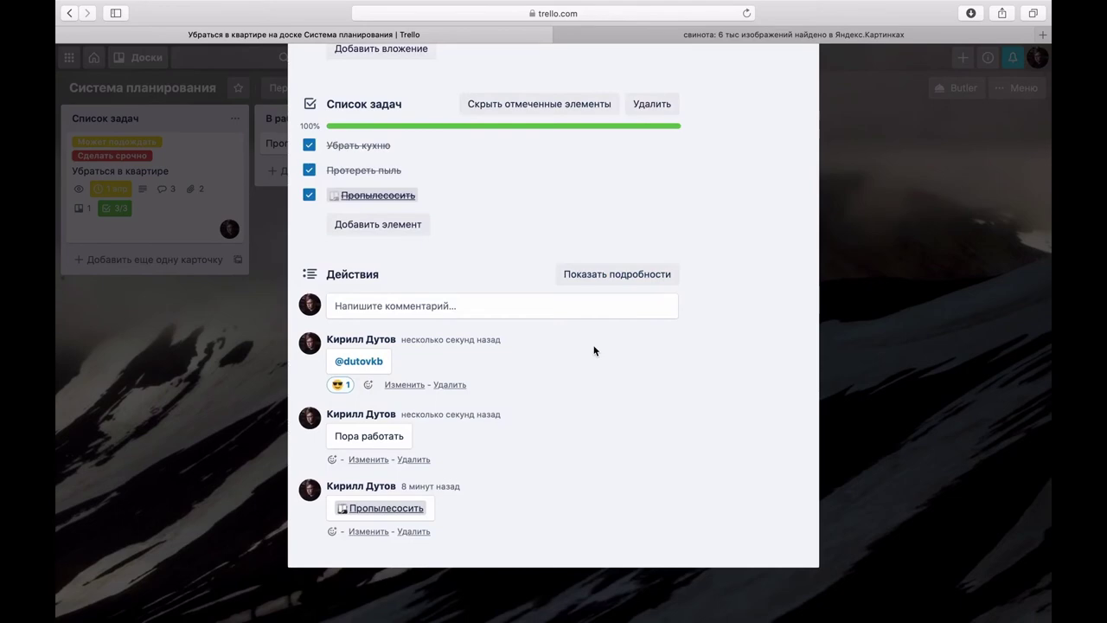
{"action": "scroll", "coordinate": [593, 350], "scroll_direction": "up", "scroll_amount": 8}
{"action": "scroll", "coordinate": [593, 350], "scroll_direction": "up", "scroll_amount": 4}
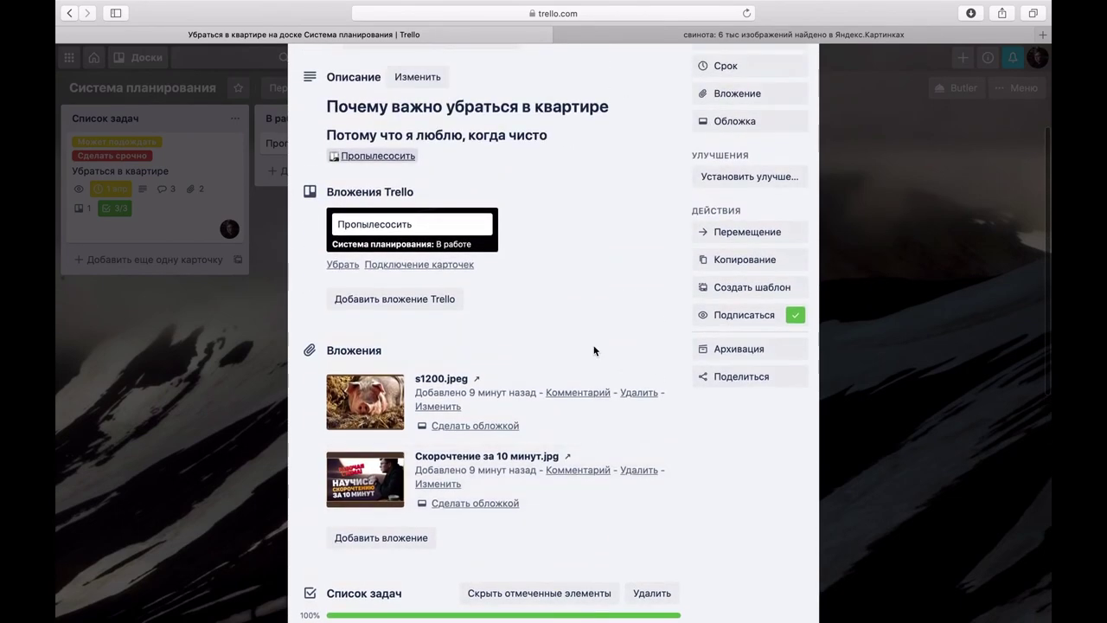
Step: Unfollow and re-follow the card, then close it to return to the board
{"action": "left_click", "coordinate": [724, 357]}
{"action": "left_click", "coordinate": [724, 357]}
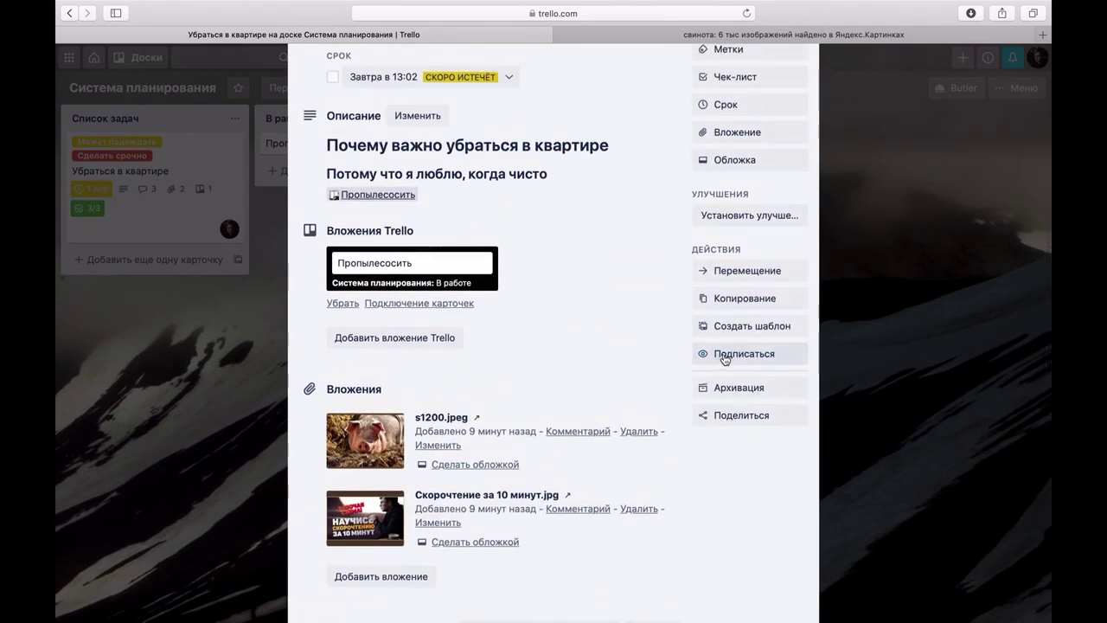
{"action": "key", "text": "Escape"}
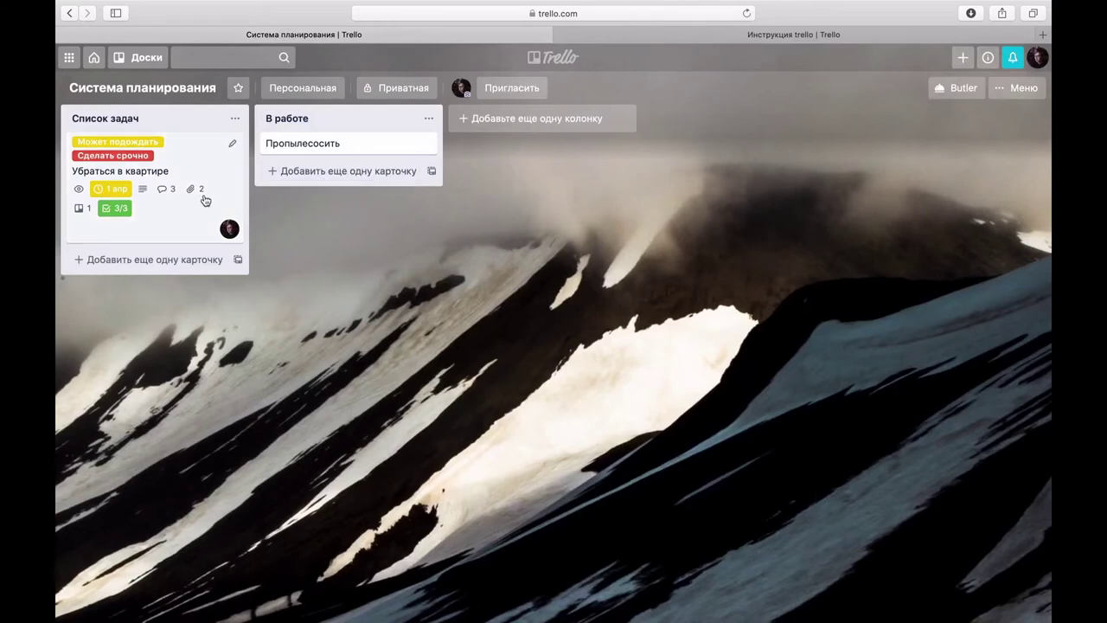
Step: Archive the Убраться в квартире card, restore it from the board archive, and open the invitation form
{"action": "right_click", "coordinate": [205, 200]}
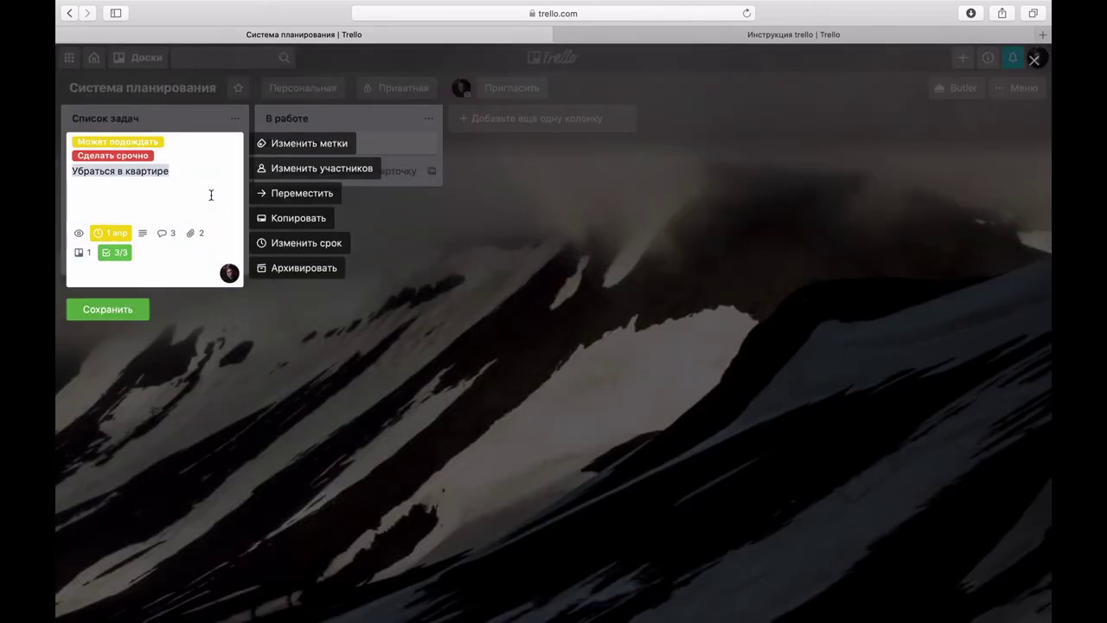
{"action": "left_click", "coordinate": [302, 267]}
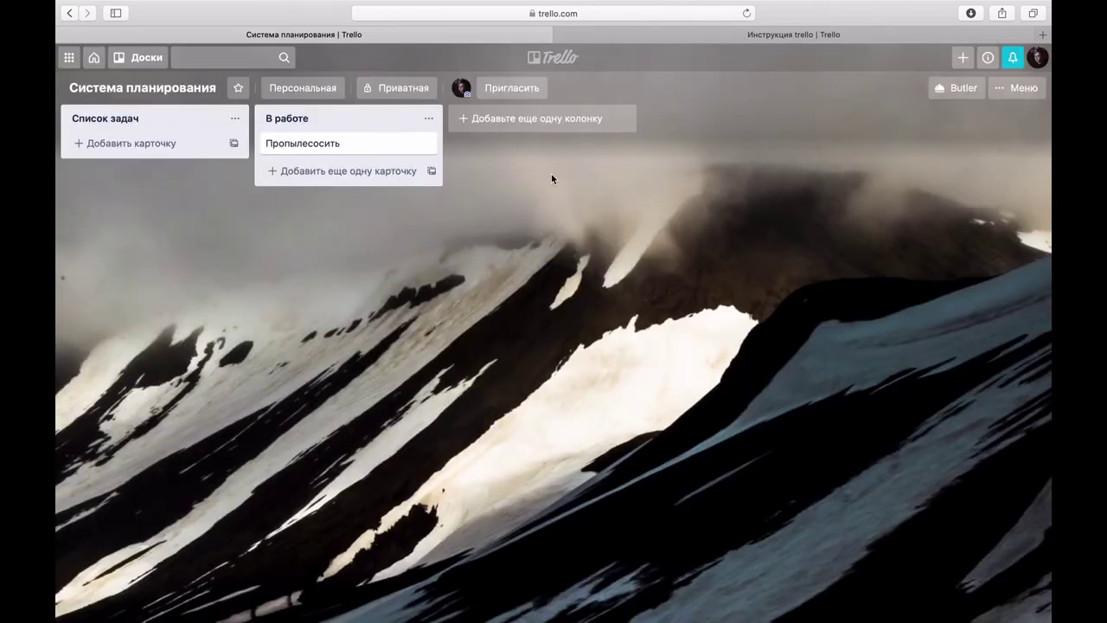
{"action": "left_click", "coordinate": [1020, 88]}
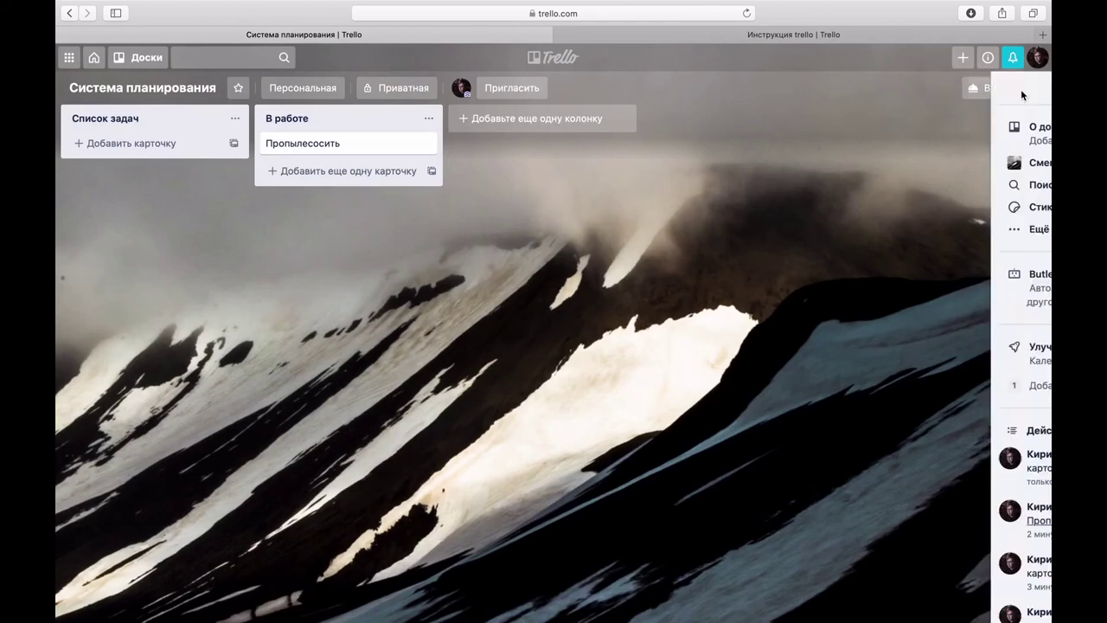
{"action": "left_click", "coordinate": [939, 229]}
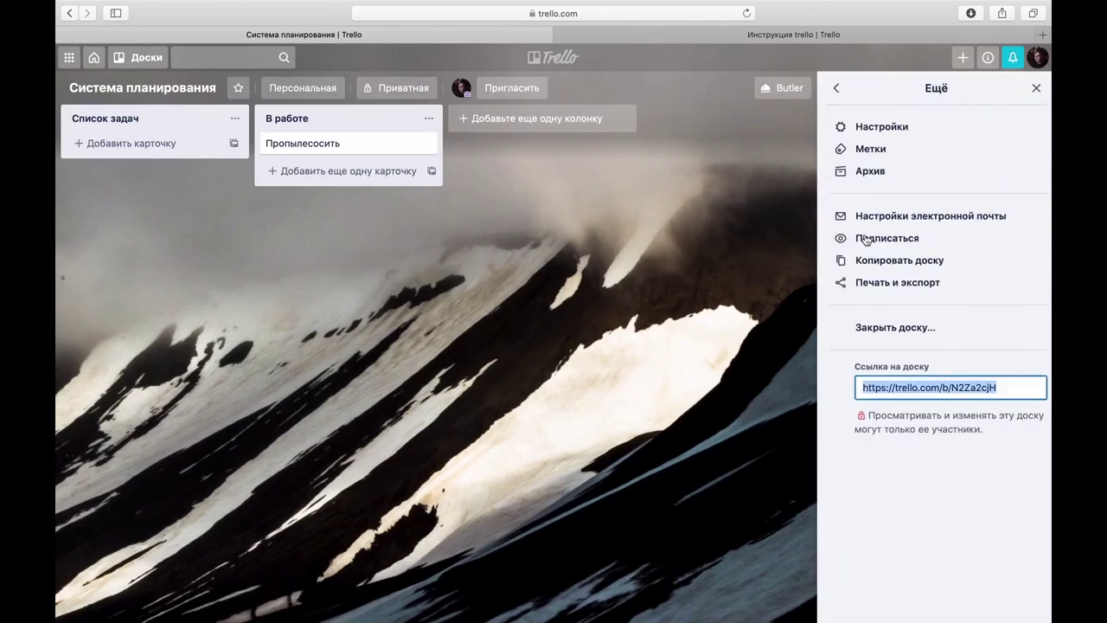
{"action": "left_click", "coordinate": [867, 172]}
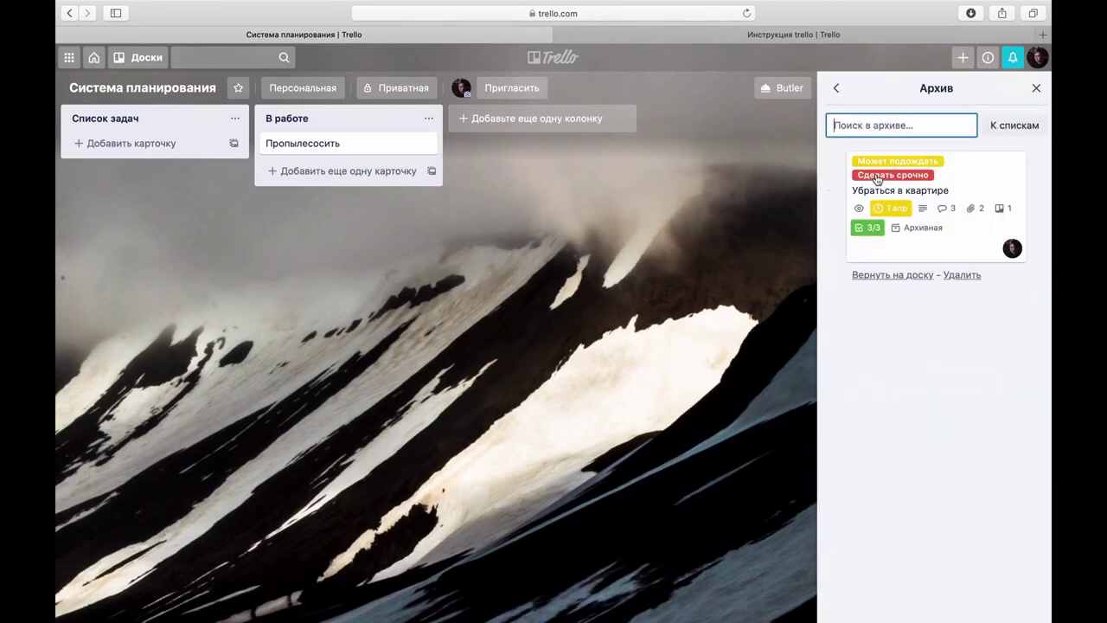
{"action": "left_click", "coordinate": [882, 275]}
{"action": "key", "text": "Escape"}
{"action": "left_click", "coordinate": [514, 91]}
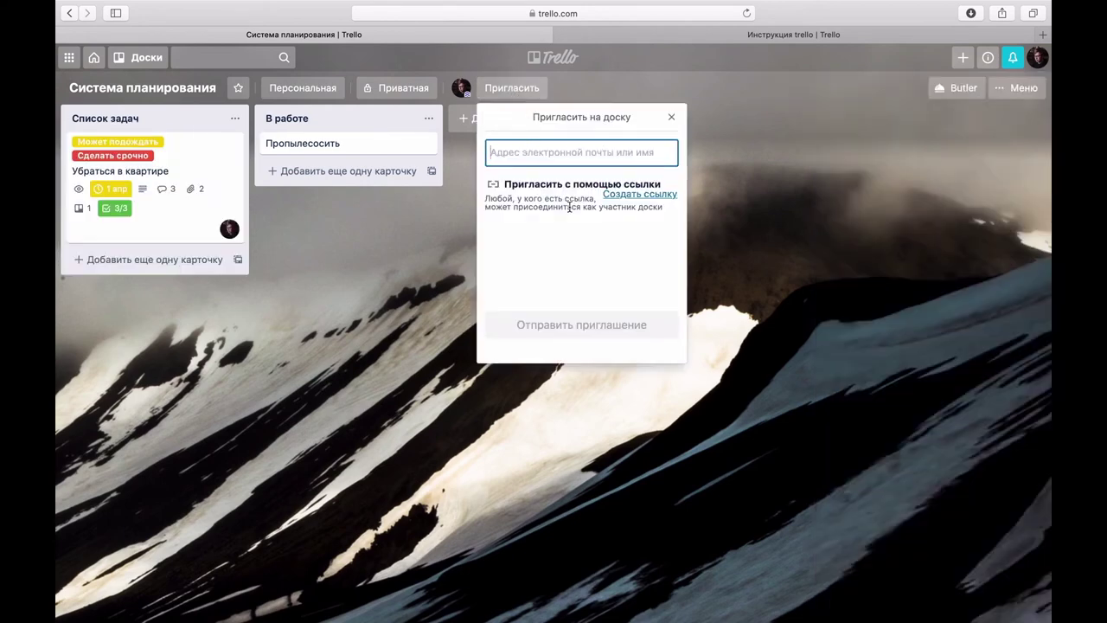
Step: Create a shareable board invite link, then check the board member's access permissions
{"action": "left_click", "coordinate": [642, 196]}
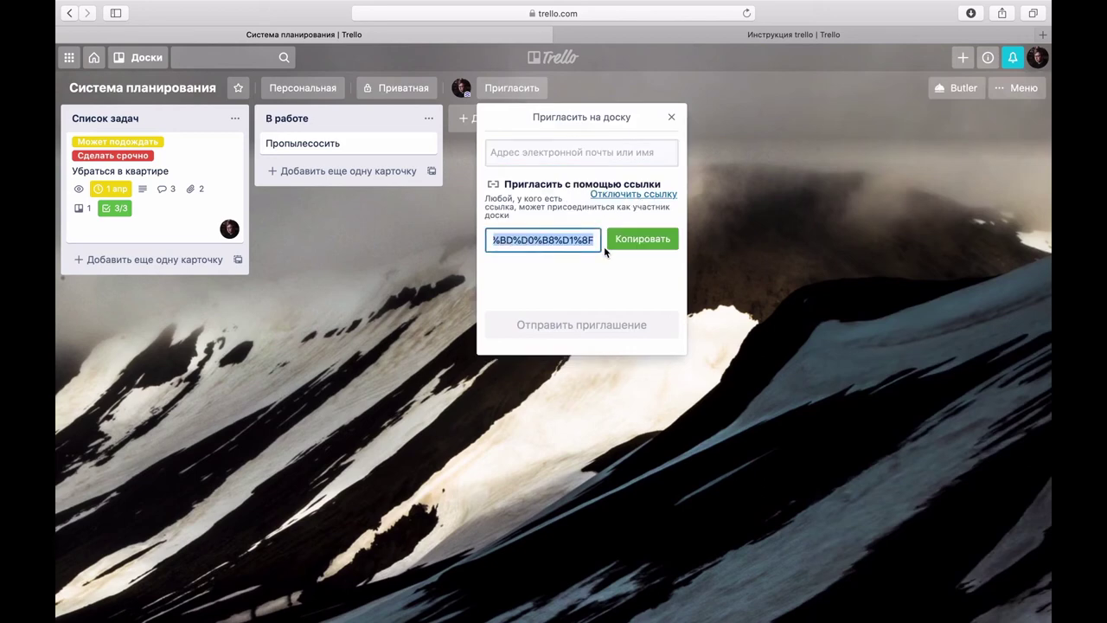
{"action": "left_click", "coordinate": [672, 118]}
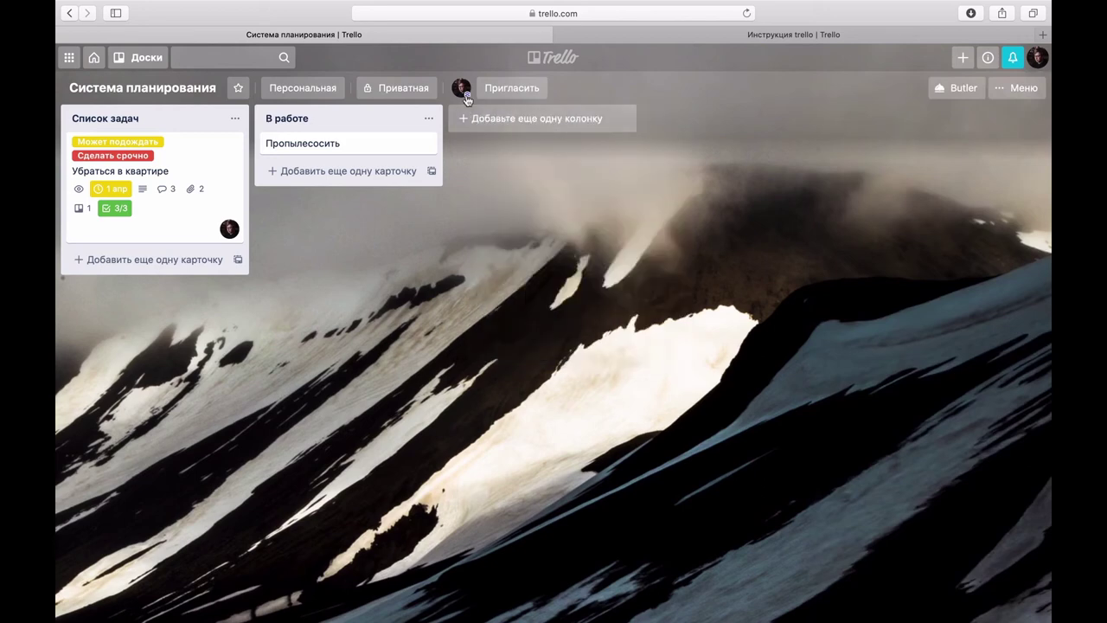
{"action": "left_click", "coordinate": [462, 90]}
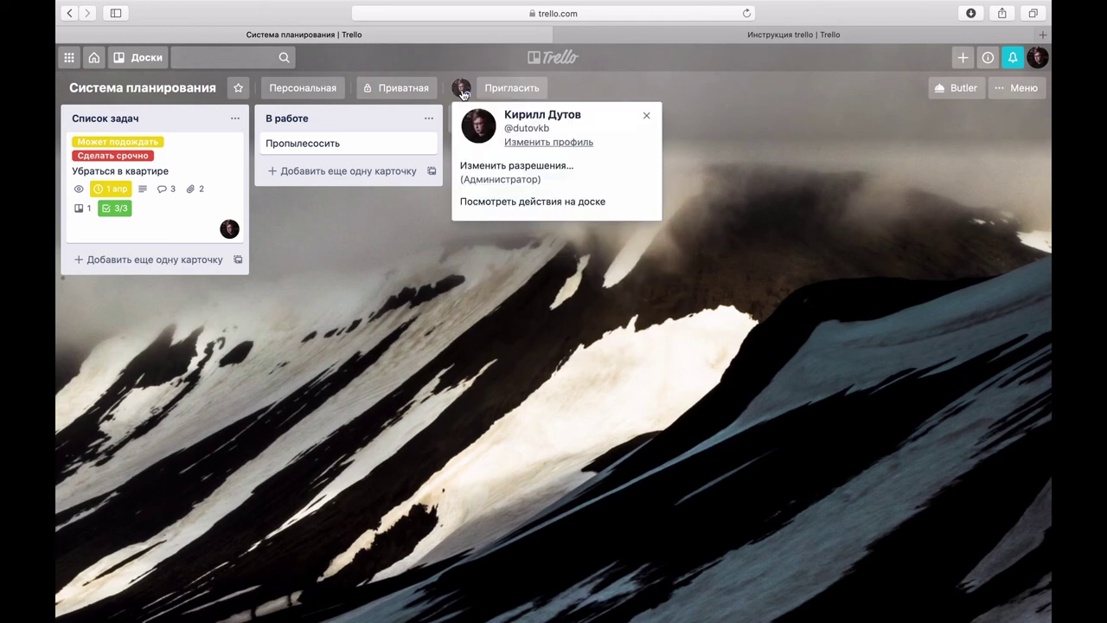
{"action": "left_click", "coordinate": [486, 181]}
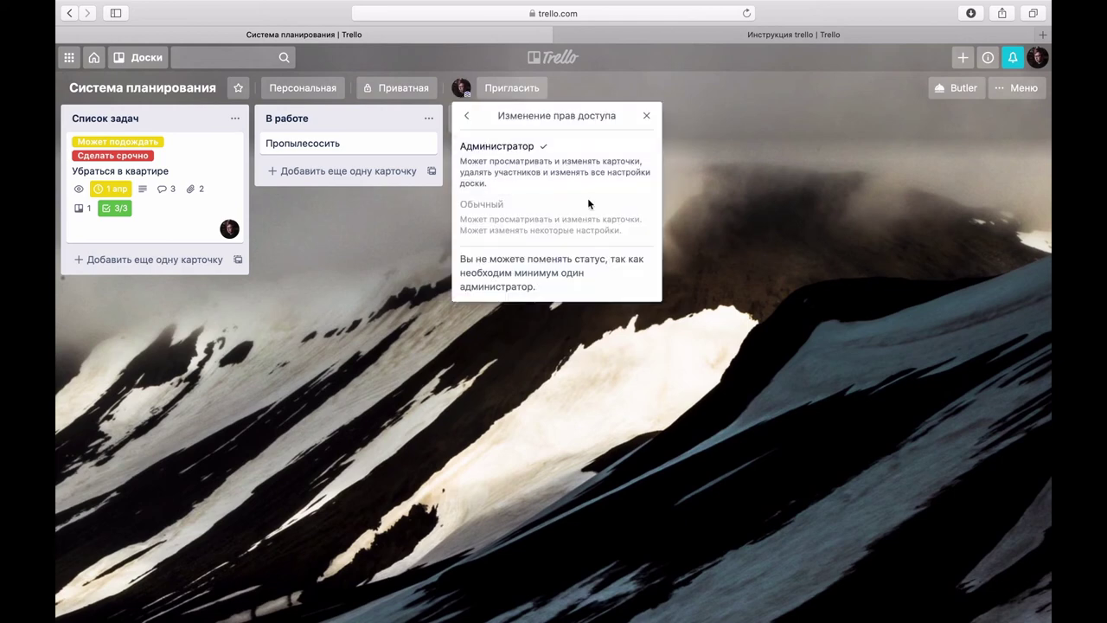
{"action": "left_click", "coordinate": [466, 115]}
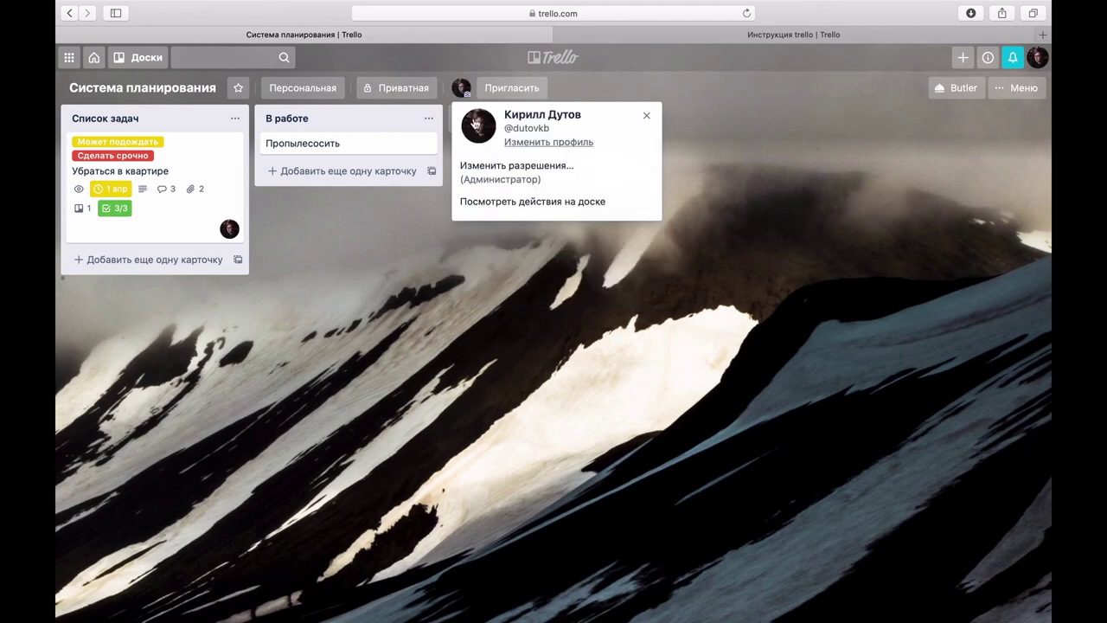
Step: Review the member's actions on the board, close the history and open the account menu
{"action": "left_click", "coordinate": [536, 203]}
{"action": "scroll", "coordinate": [544, 262], "scroll_direction": "down", "scroll_amount": 10}
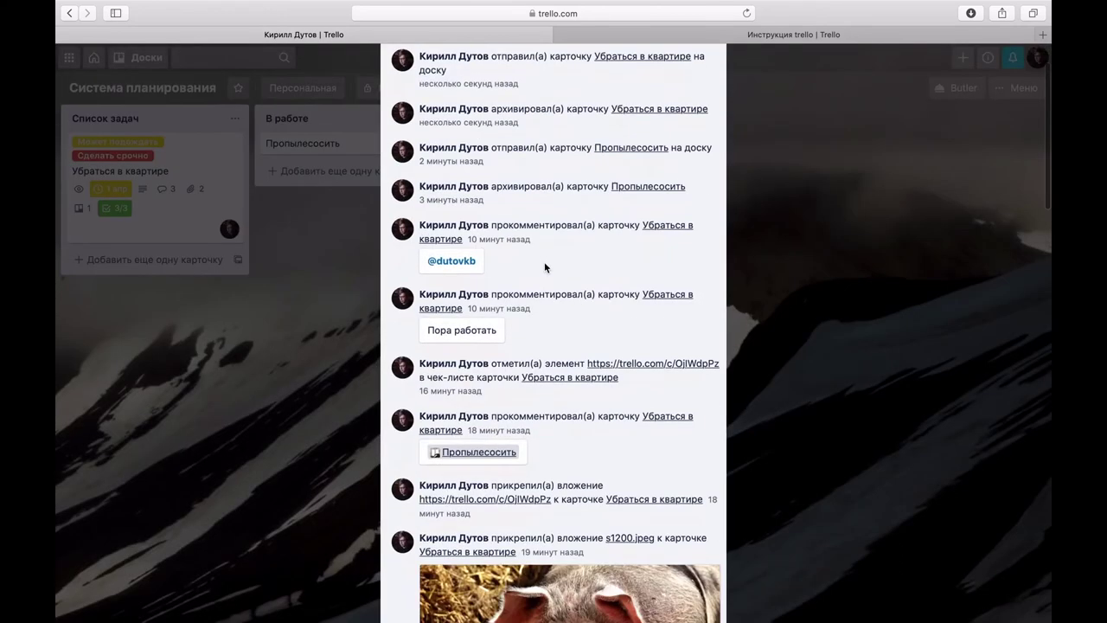
{"action": "scroll", "coordinate": [544, 261], "scroll_direction": "up", "scroll_amount": 5}
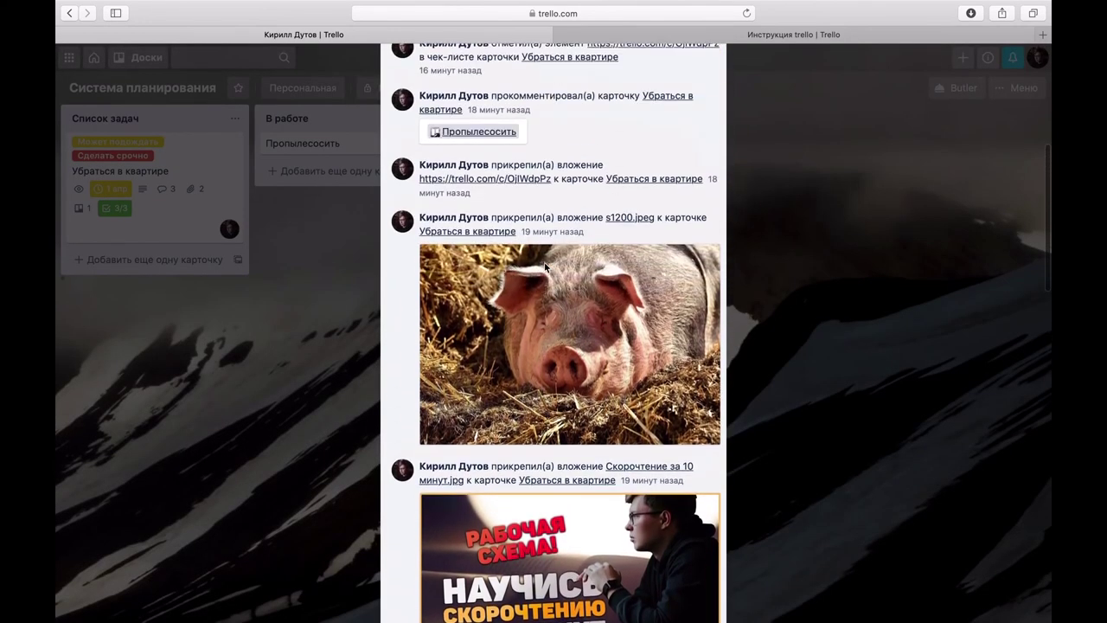
{"action": "key", "text": "Escape"}
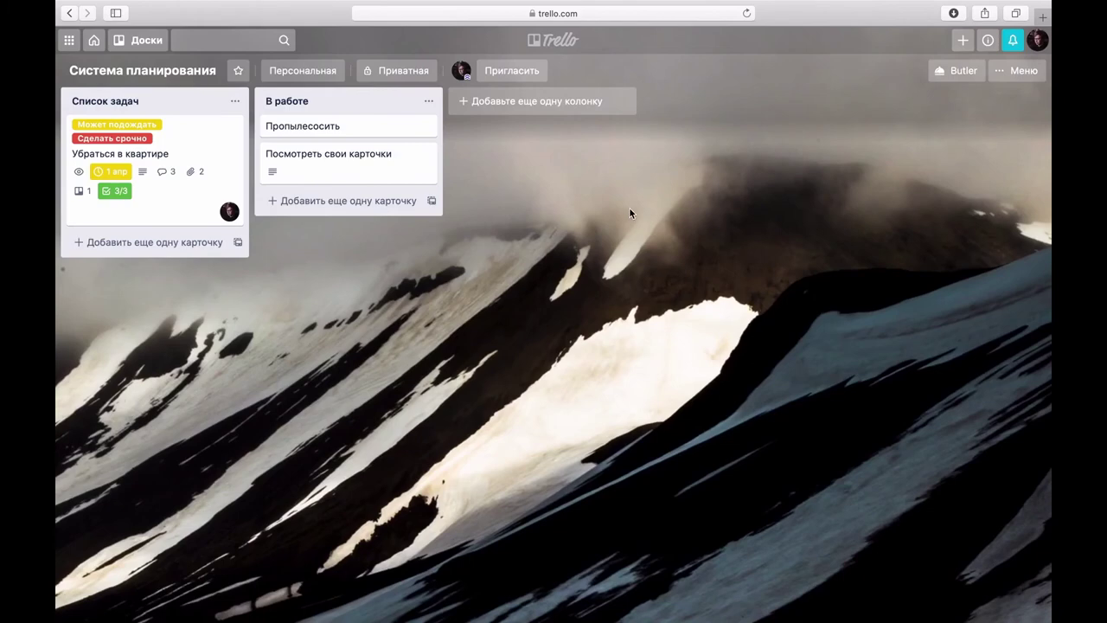
{"action": "left_click", "coordinate": [1041, 41]}
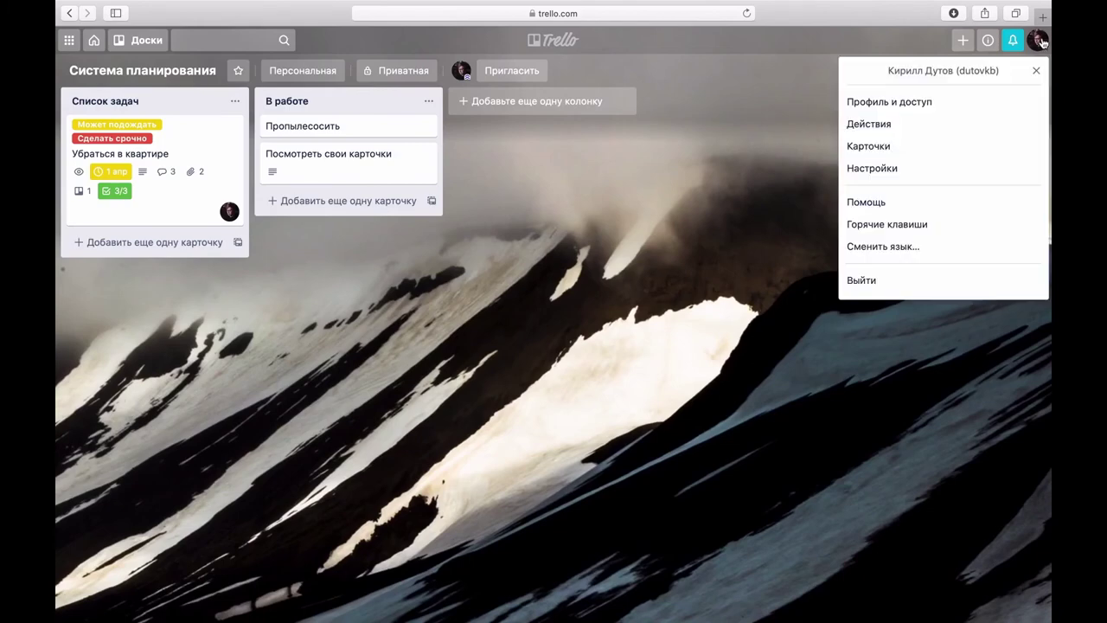
{"action": "left_click", "coordinate": [917, 102]}
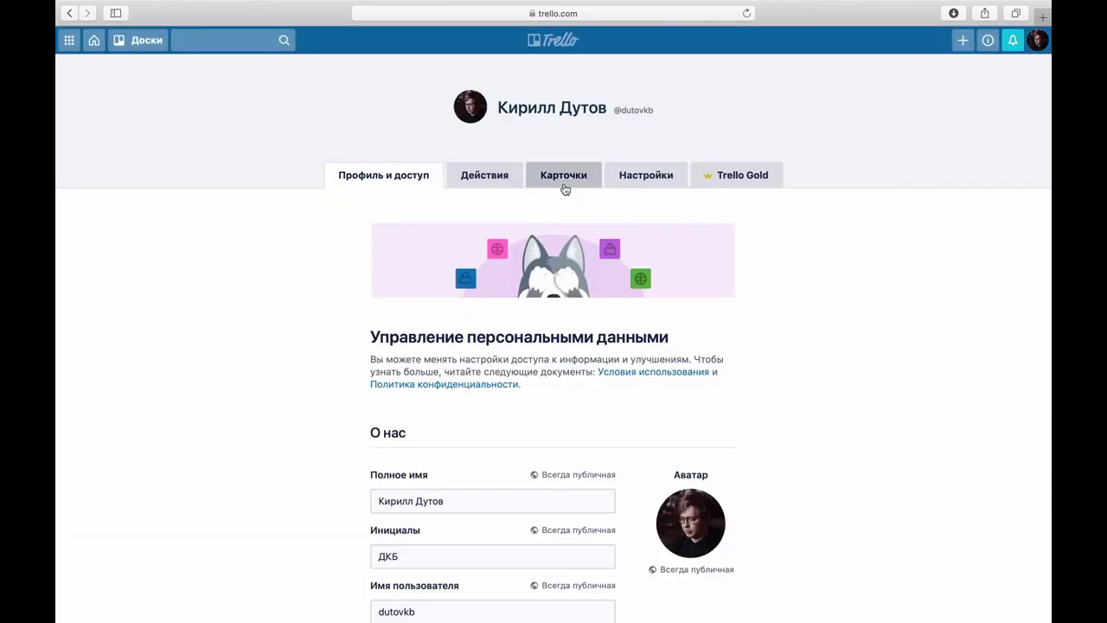
{"action": "left_click", "coordinate": [563, 189]}
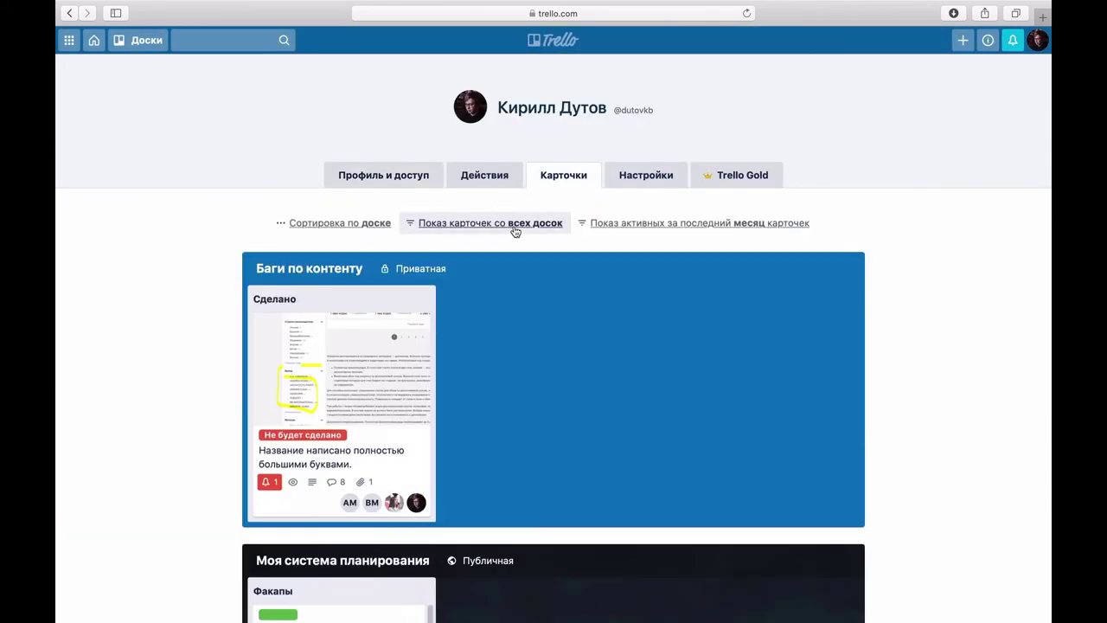
{"action": "left_click", "coordinate": [341, 224]}
{"action": "left_click", "coordinate": [458, 224]}
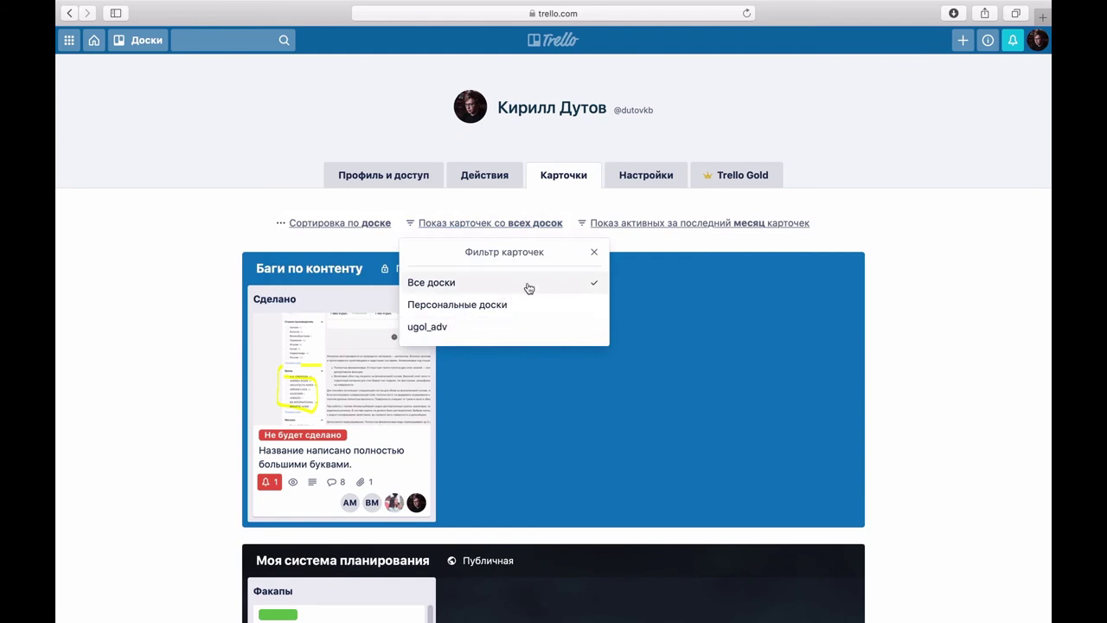
{"action": "left_click", "coordinate": [683, 227]}
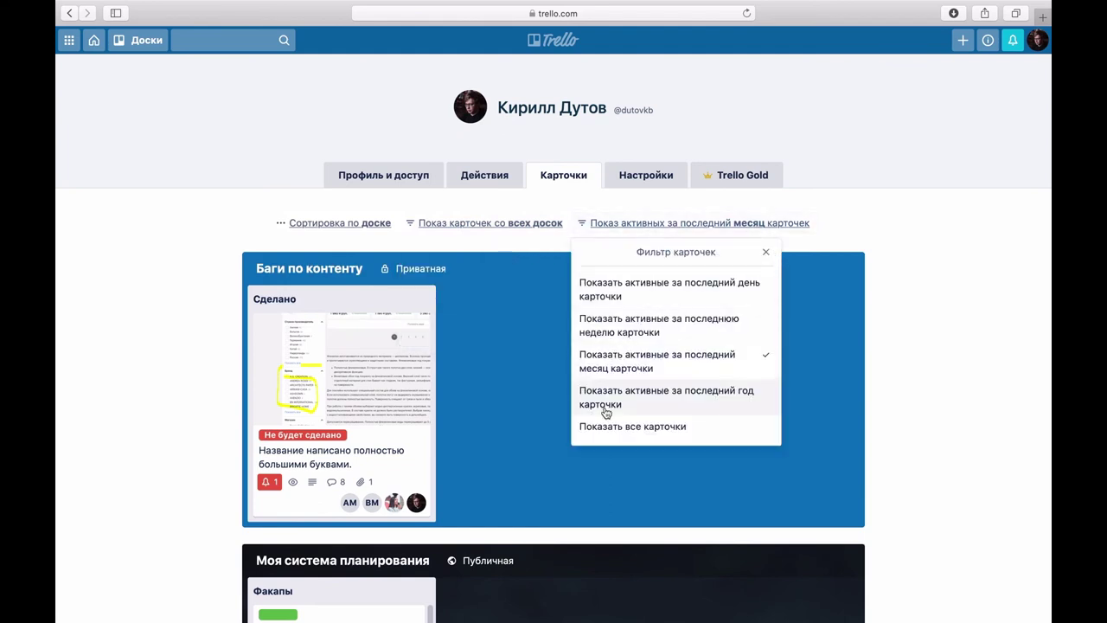
{"action": "left_click", "coordinate": [885, 228]}
{"action": "left_click", "coordinate": [645, 174]}
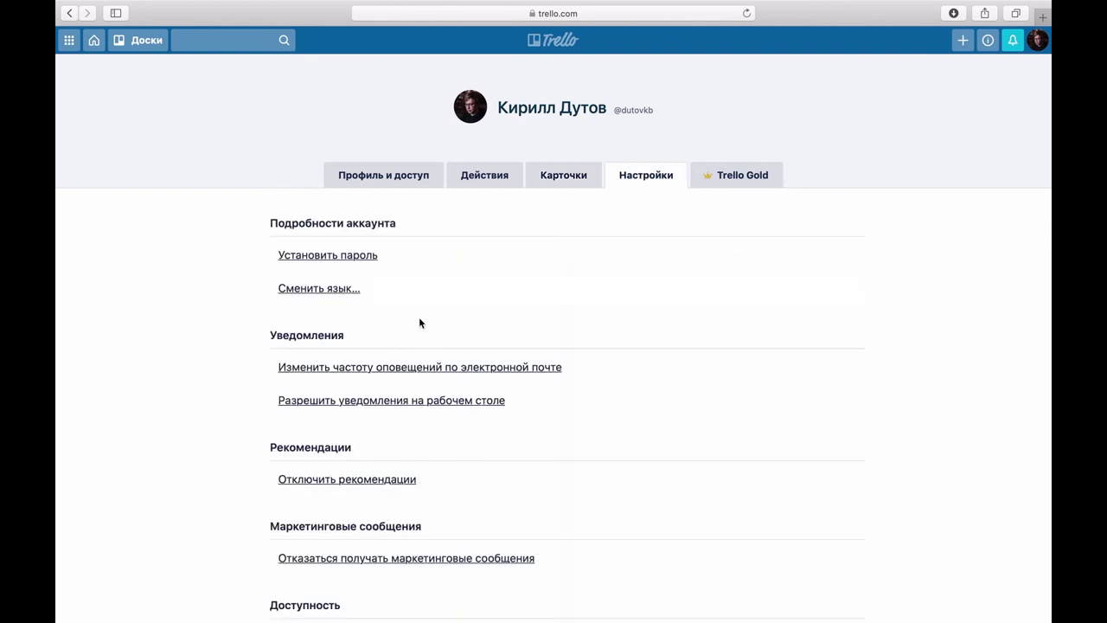
{"action": "scroll", "coordinate": [419, 318], "scroll_direction": "down", "scroll_amount": 1}
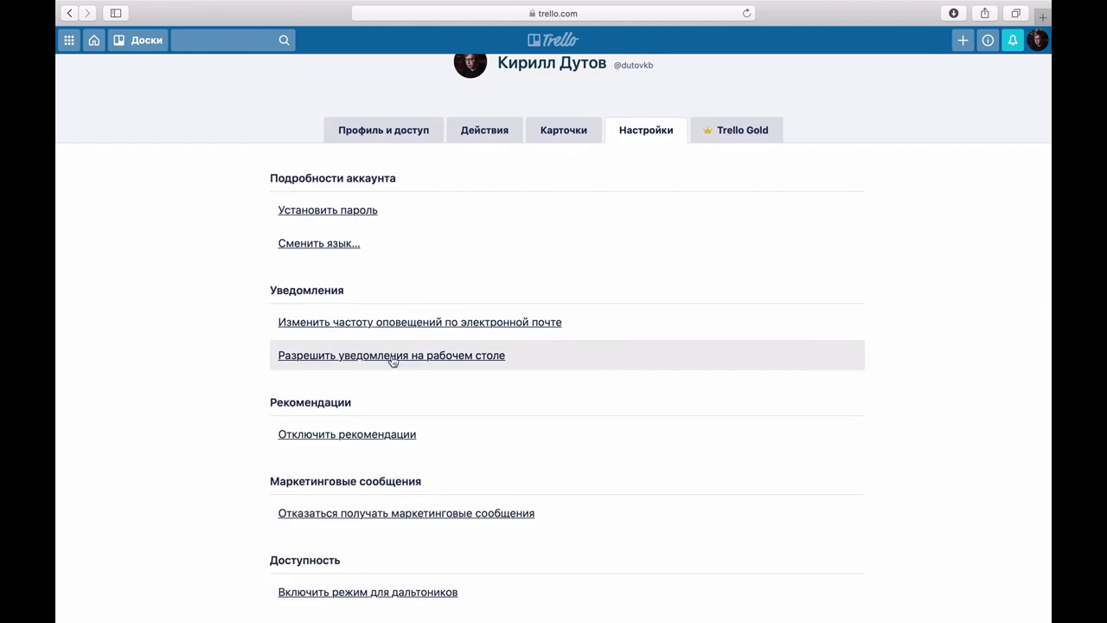
{"action": "left_click", "coordinate": [1038, 41]}
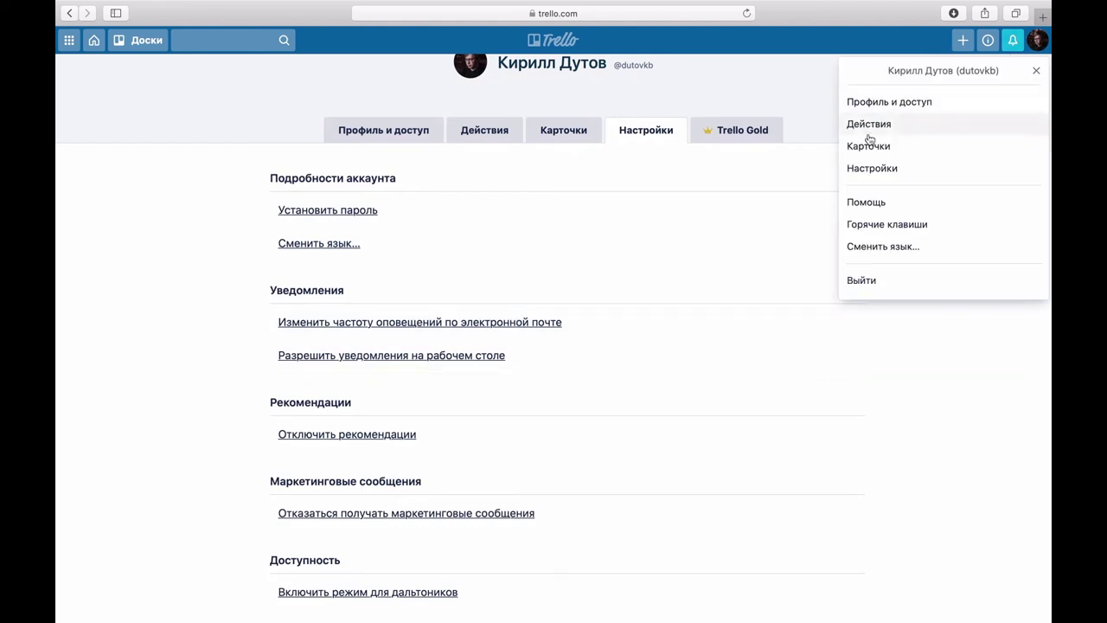
{"action": "left_click", "coordinate": [886, 225]}
{"action": "scroll", "coordinate": [631, 259], "scroll_direction": "down", "scroll_amount": 10}
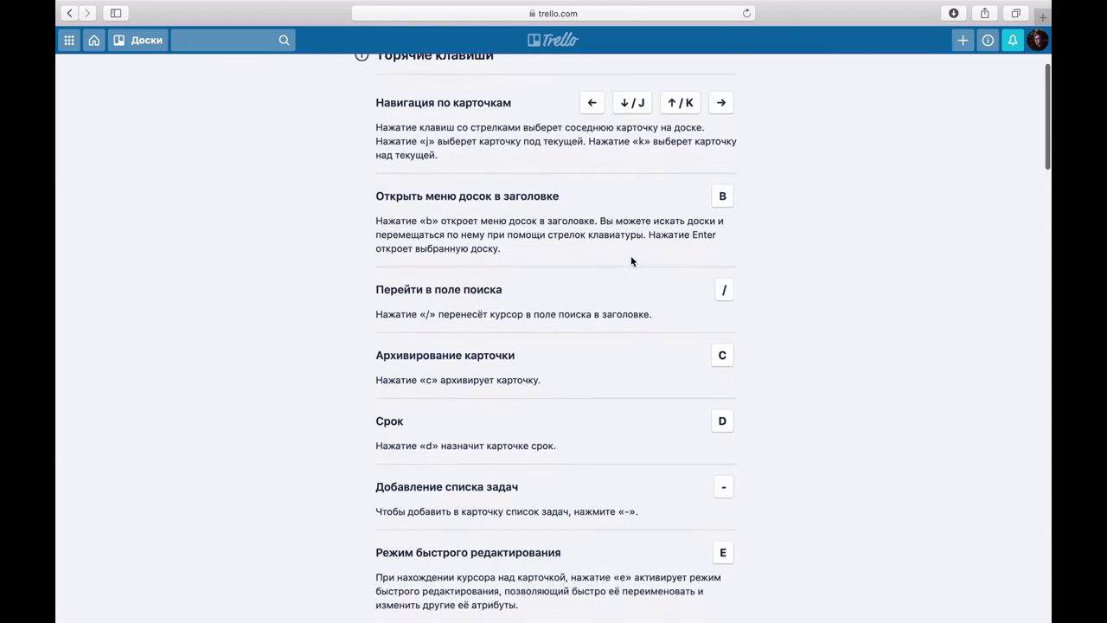
{"action": "scroll", "coordinate": [630, 255], "scroll_direction": "down", "scroll_amount": 10}
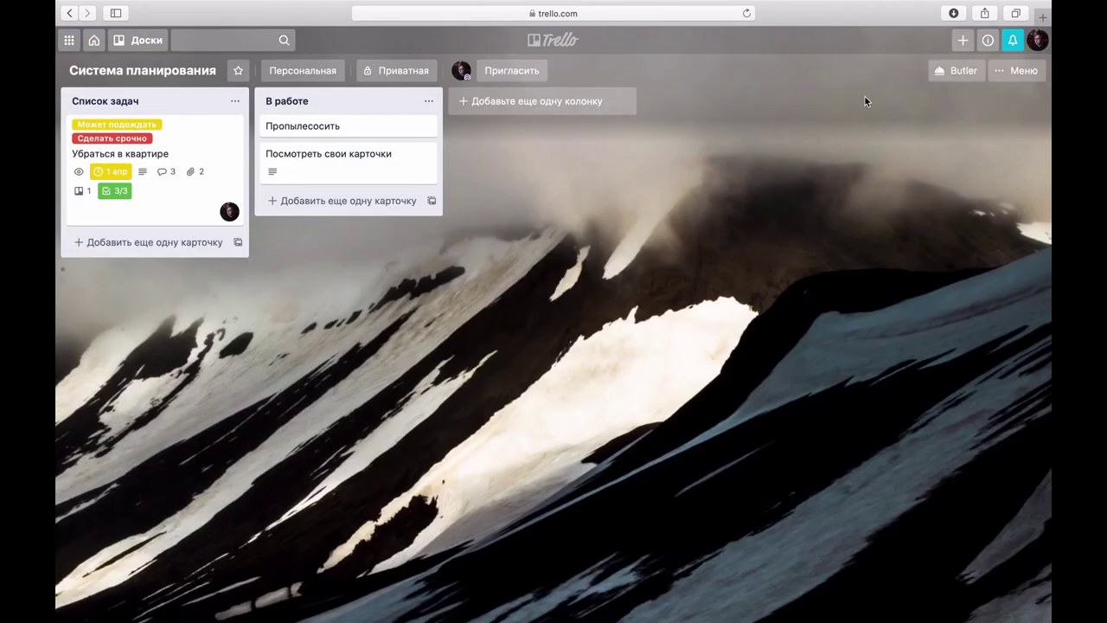
Step: Set a dark water-droplet Unsplash photo as the board background
{"action": "left_click", "coordinate": [1023, 70]}
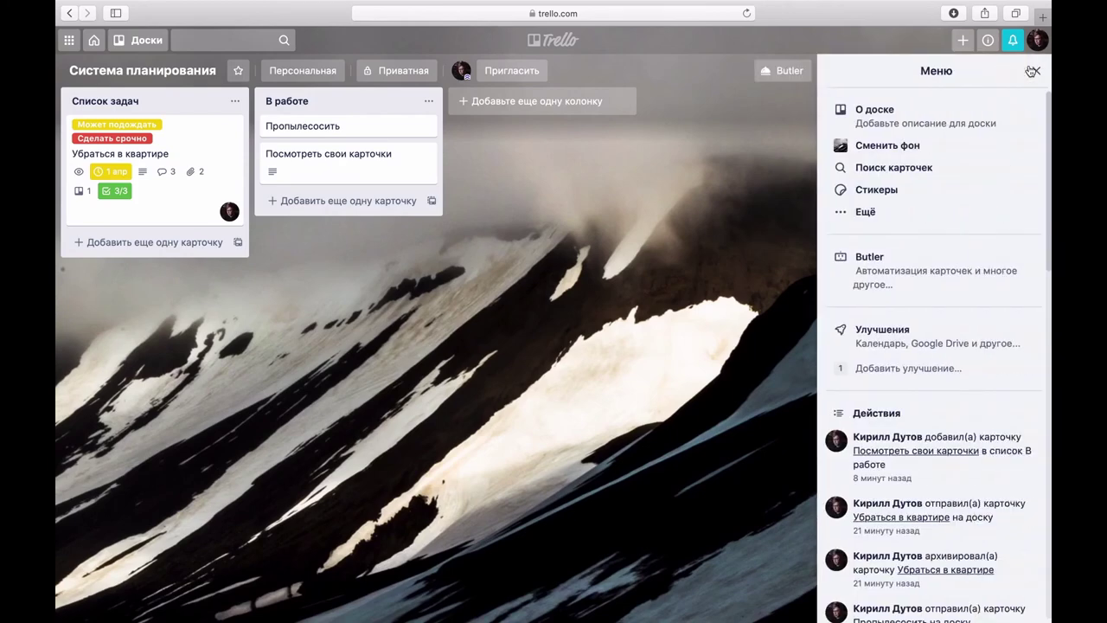
{"action": "left_click", "coordinate": [887, 145]}
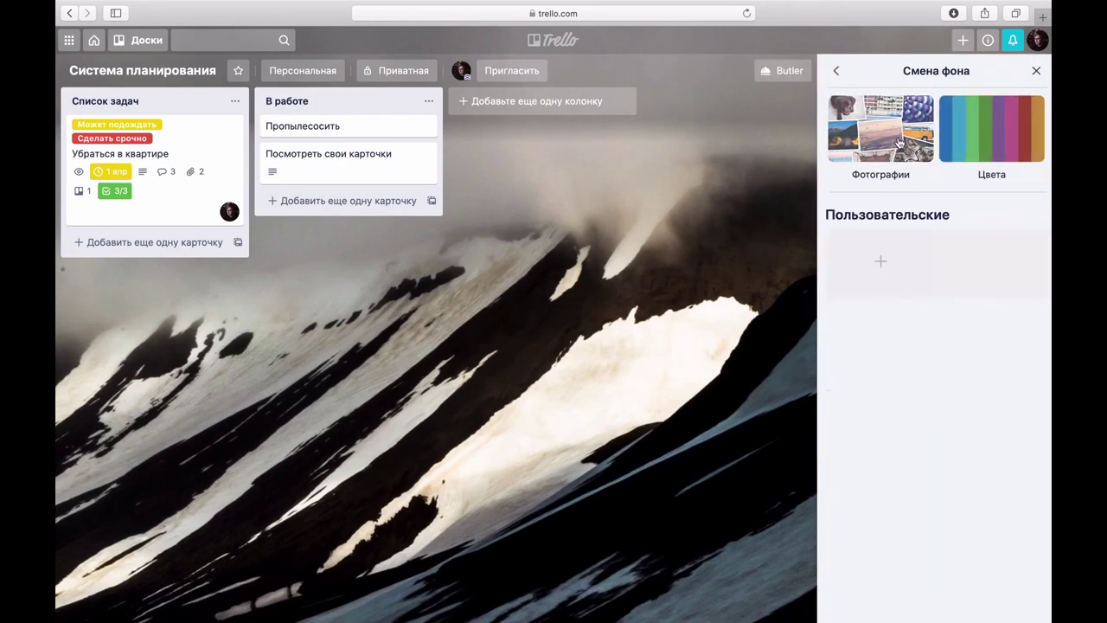
{"action": "left_click", "coordinate": [899, 143]}
{"action": "scroll", "coordinate": [888, 307], "scroll_direction": "down", "scroll_amount": 8}
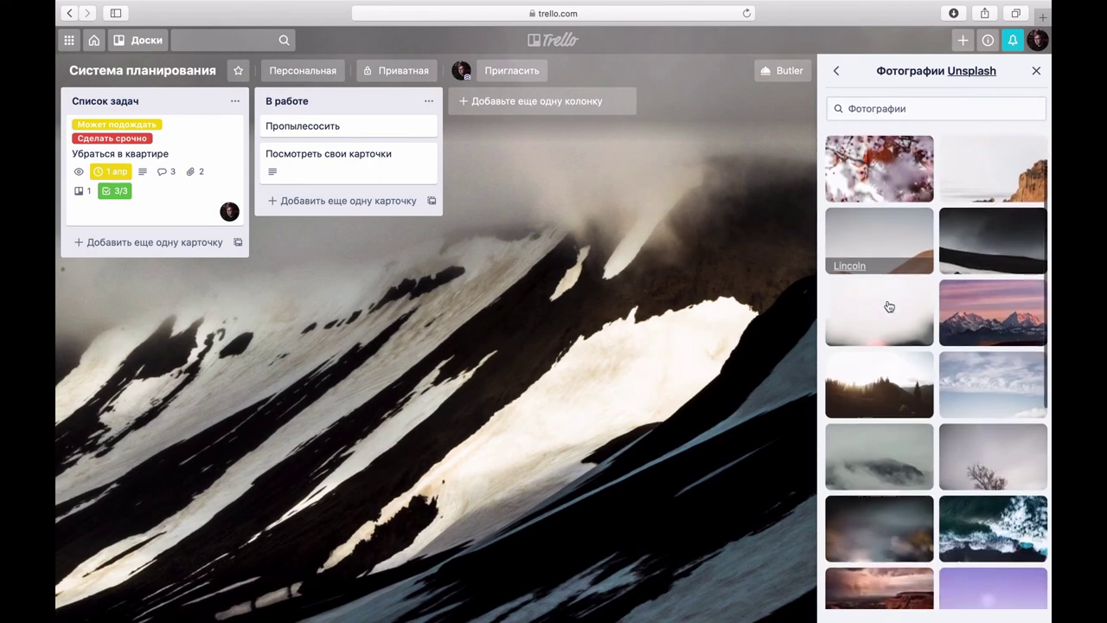
{"action": "scroll", "coordinate": [888, 306], "scroll_direction": "down", "scroll_amount": 10}
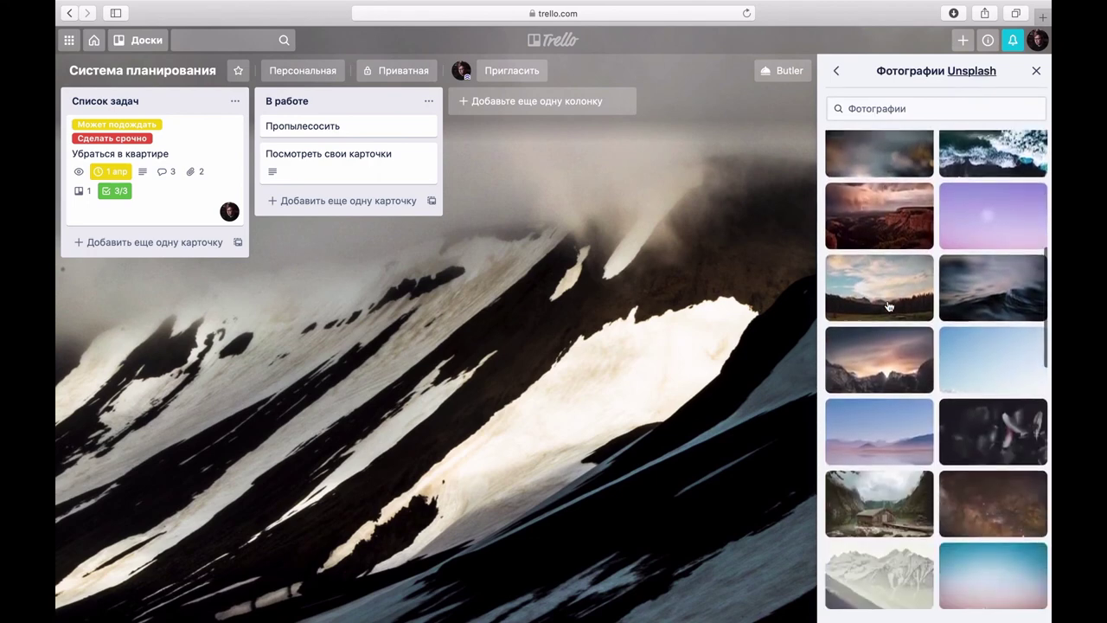
{"action": "scroll", "coordinate": [888, 306], "scroll_direction": "down", "scroll_amount": 5}
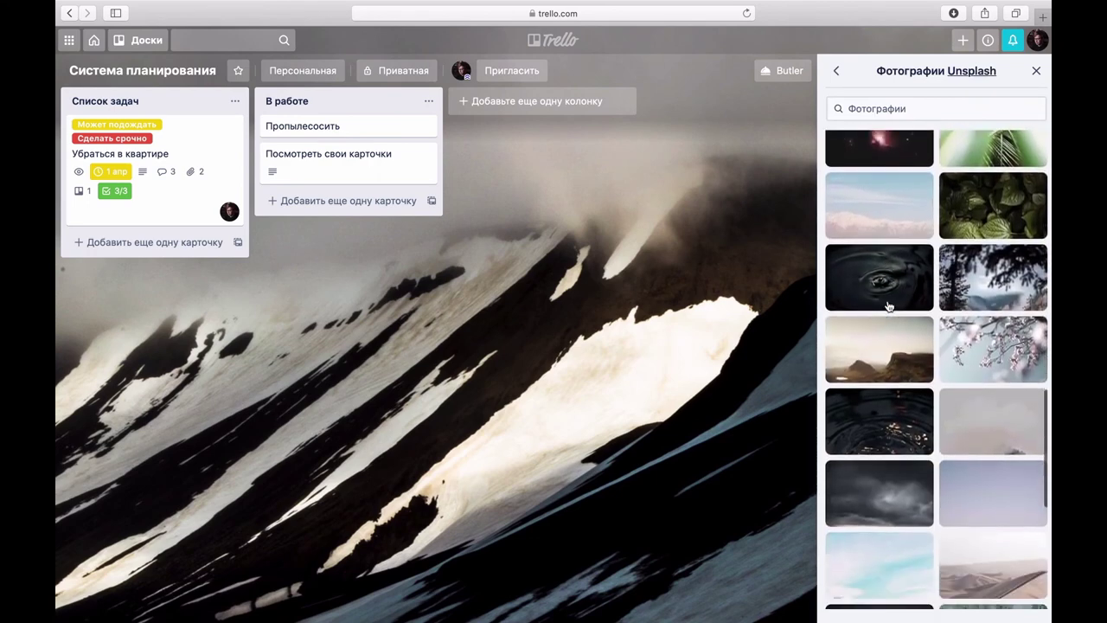
{"action": "left_click", "coordinate": [885, 271]}
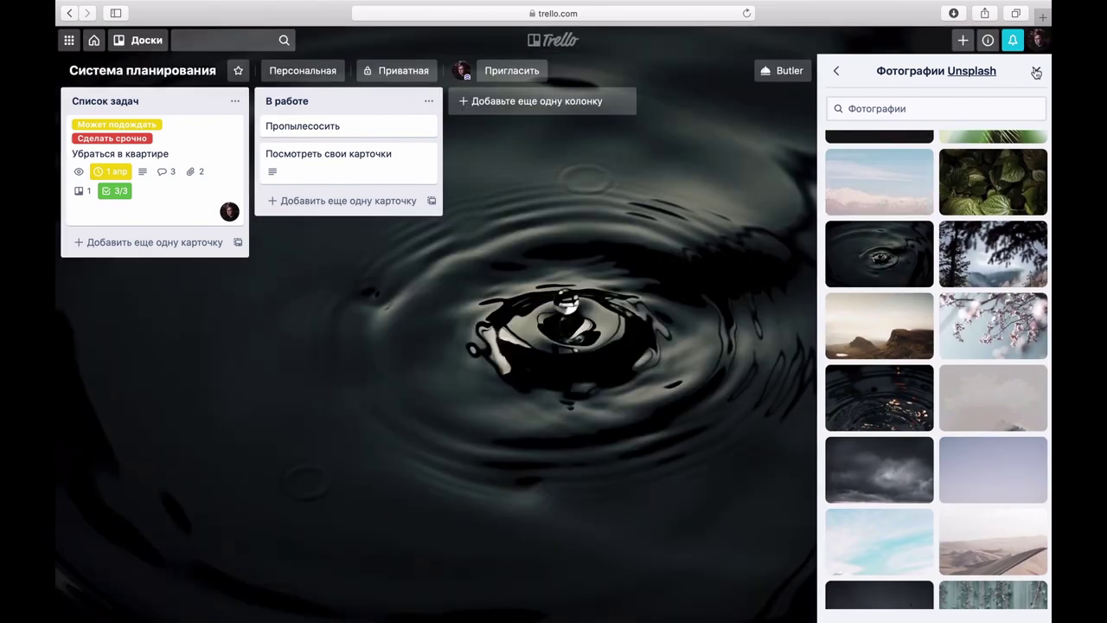
{"action": "left_click", "coordinate": [1036, 73]}
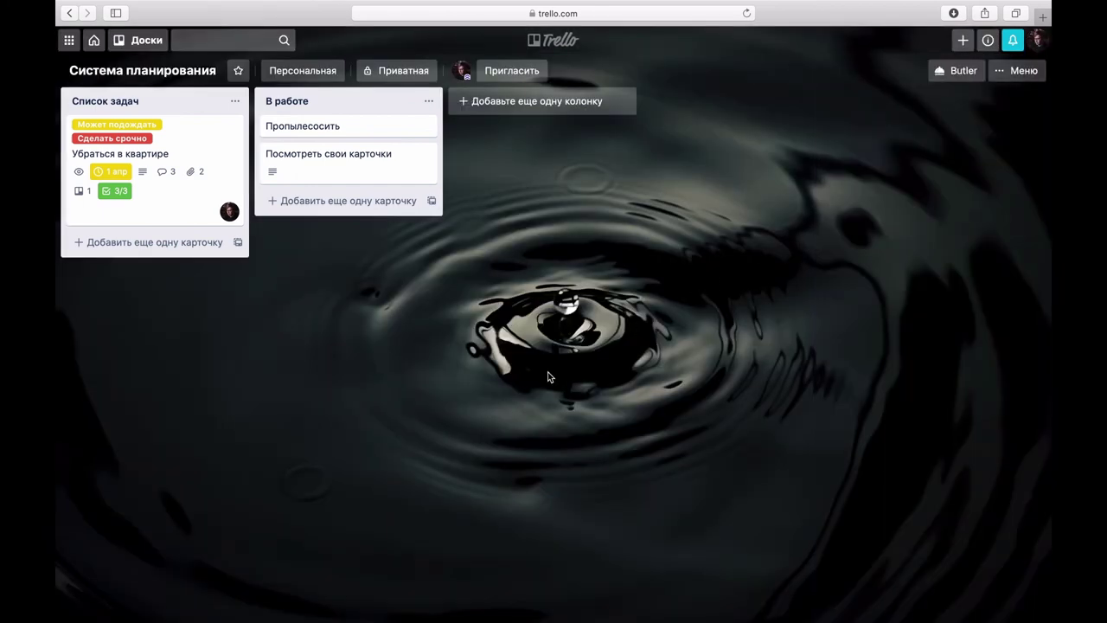
Step: Adjust the page zoom back to normal and return to the main board menu
{"action": "key", "text": "super+minus"}
{"action": "key", "text": "super+minus"}
{"action": "key", "text": "super+minus"}
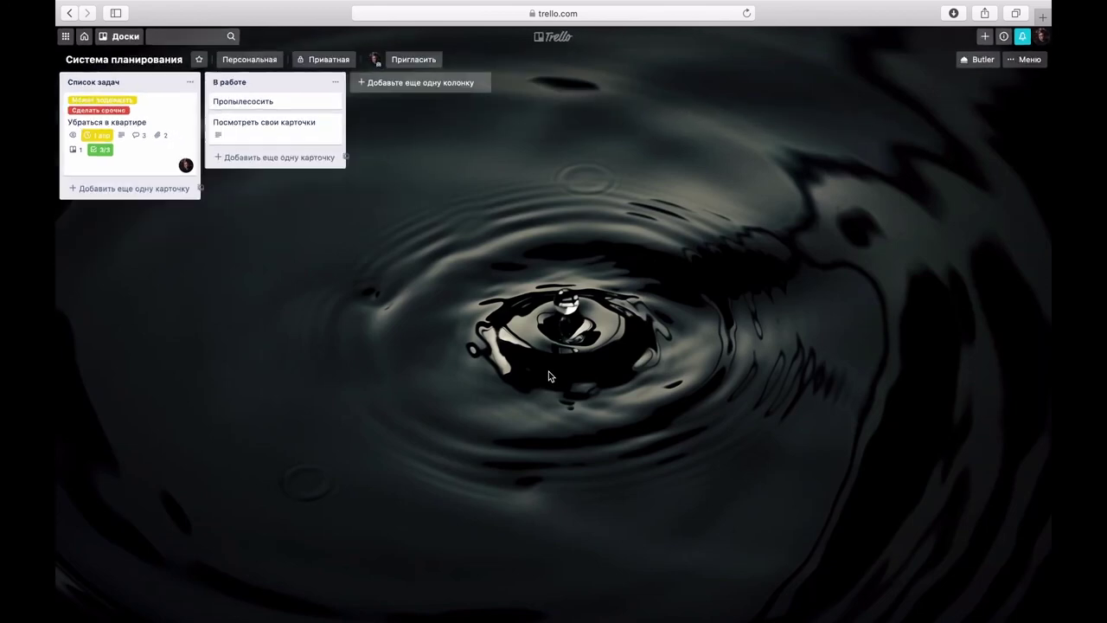
{"action": "key", "text": "super+plus"}
{"action": "key", "text": "super+plus"}
{"action": "key", "text": "super+plus"}
{"action": "key", "text": "super+minus"}
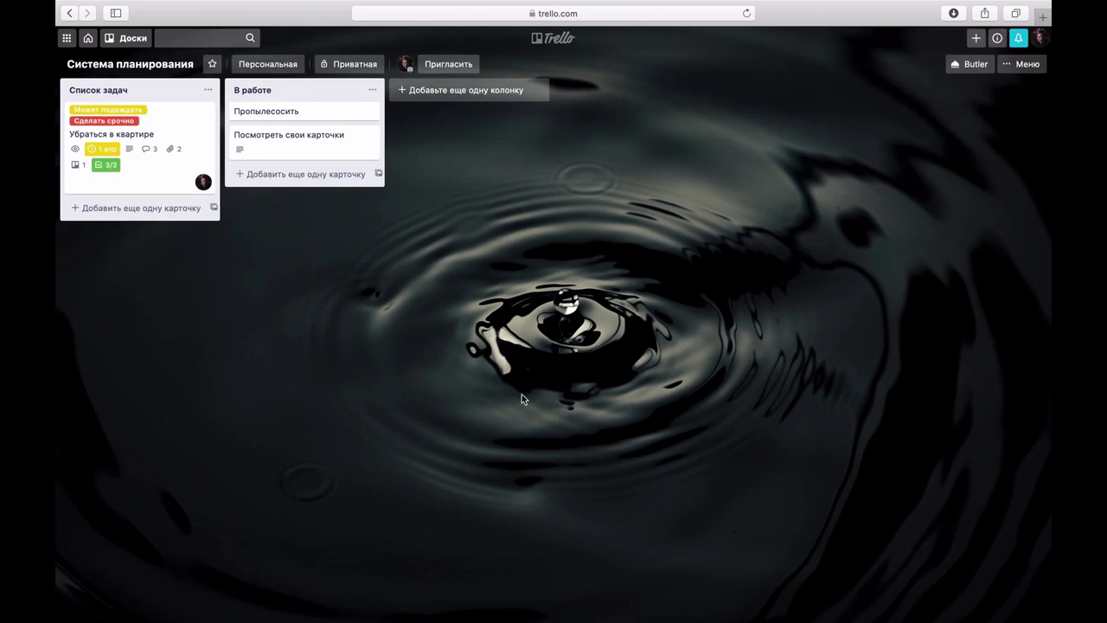
{"action": "left_click", "coordinate": [1021, 66]}
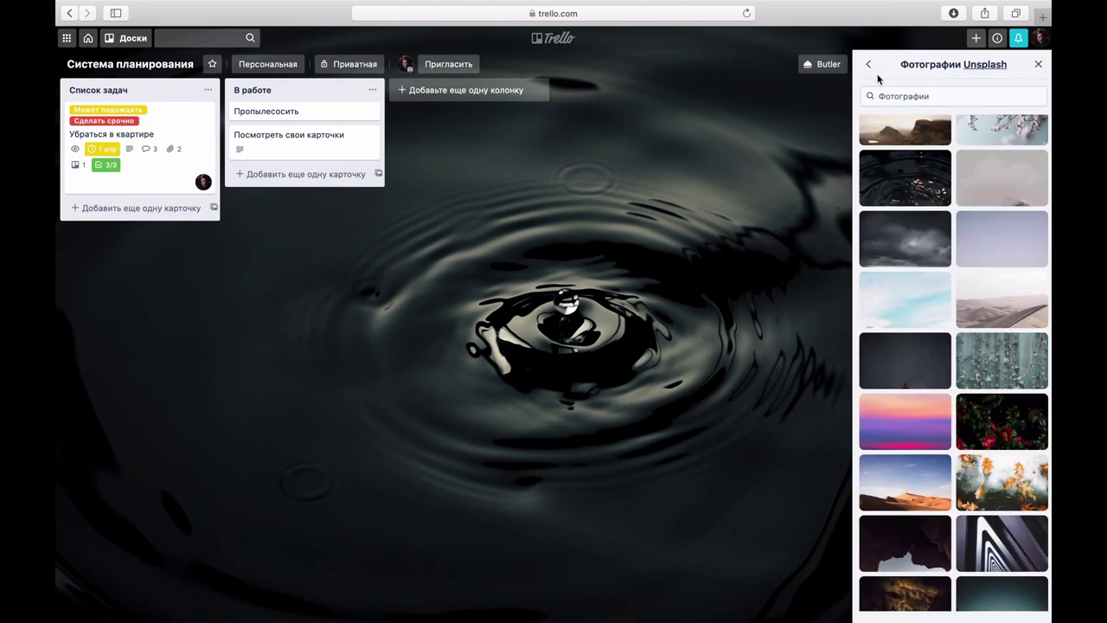
{"action": "left_click", "coordinate": [870, 66]}
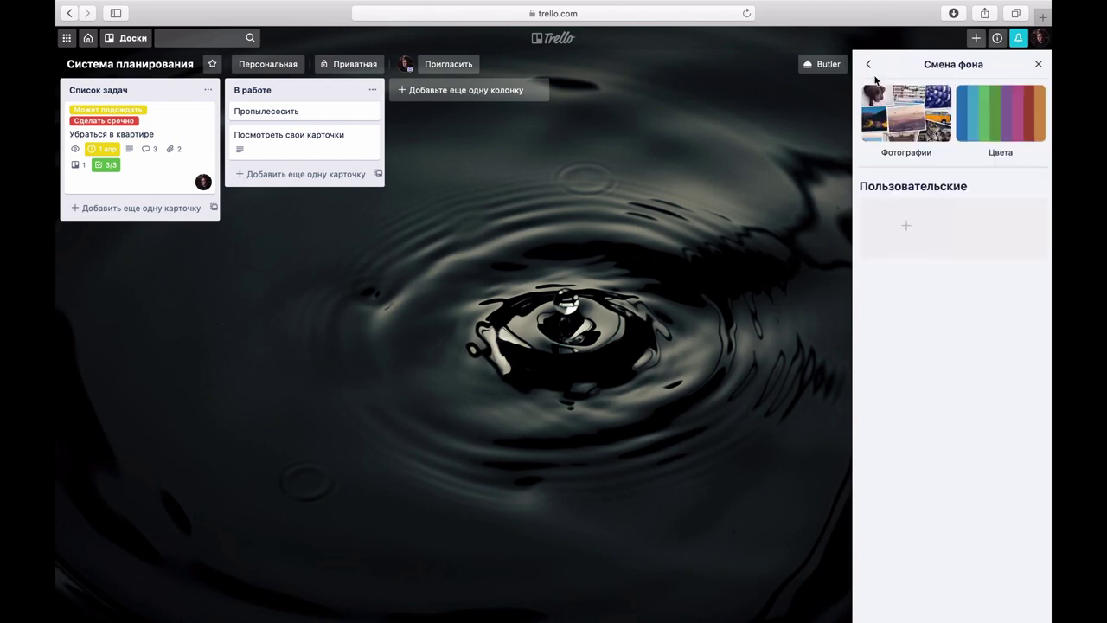
{"action": "key", "text": "super+equal"}
{"action": "left_click", "coordinate": [836, 72]}
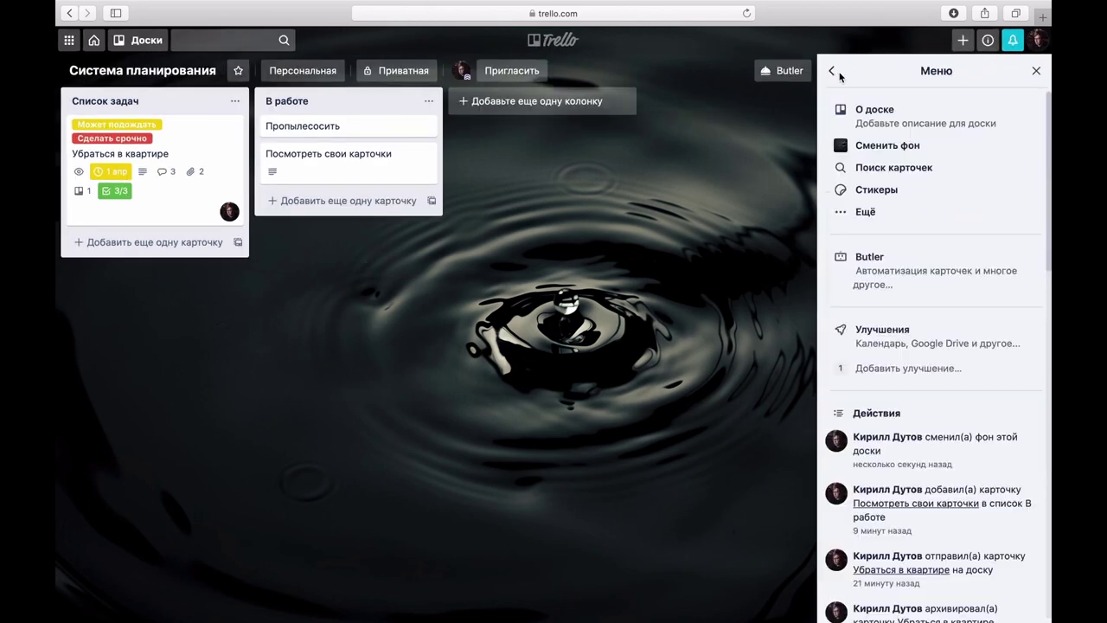
Step: Start closing the board from the extra options, then cancel the confirmation
{"action": "left_click", "coordinate": [857, 217]}
{"action": "left_click", "coordinate": [881, 311]}
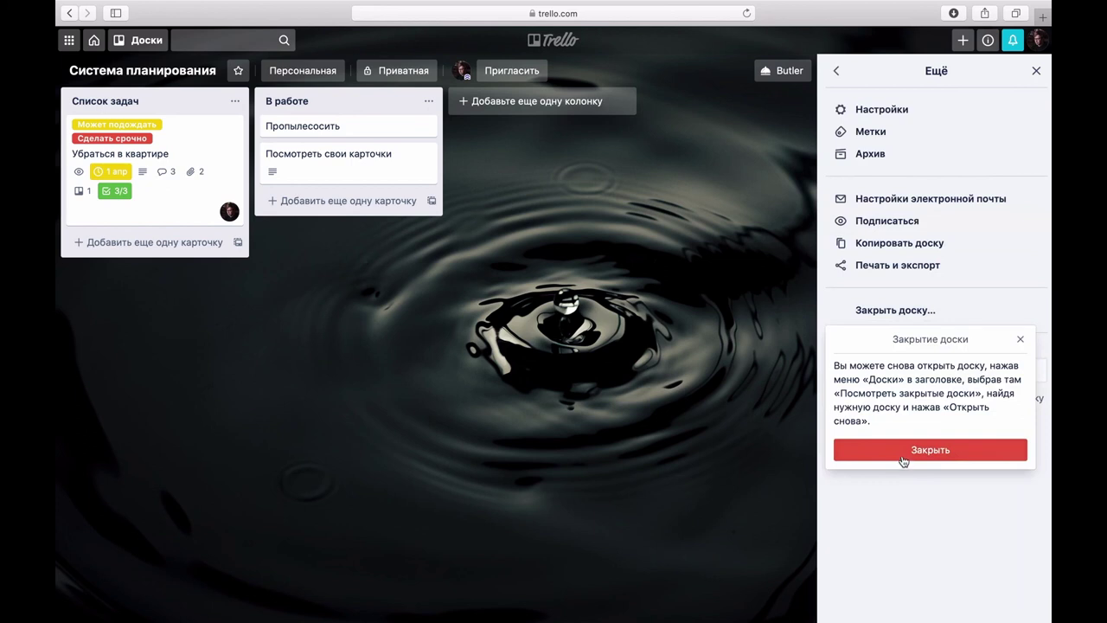
{"action": "left_click", "coordinate": [1021, 341]}
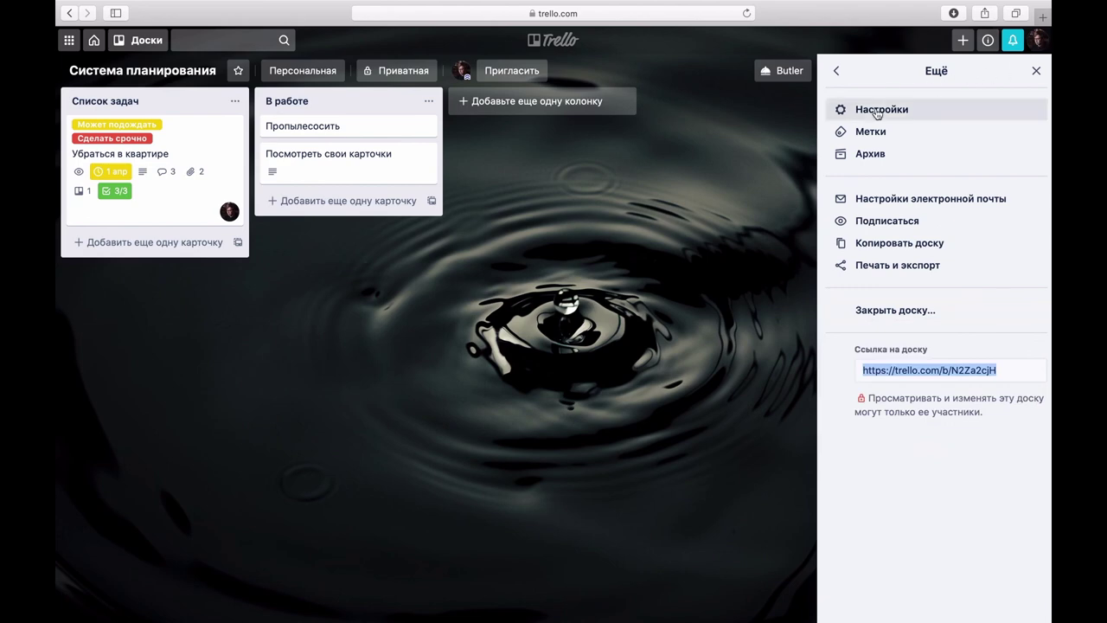
Step: Open the Улучшения Power-Ups catalogue and scroll through the available Power-Ups
{"action": "left_click", "coordinate": [835, 72]}
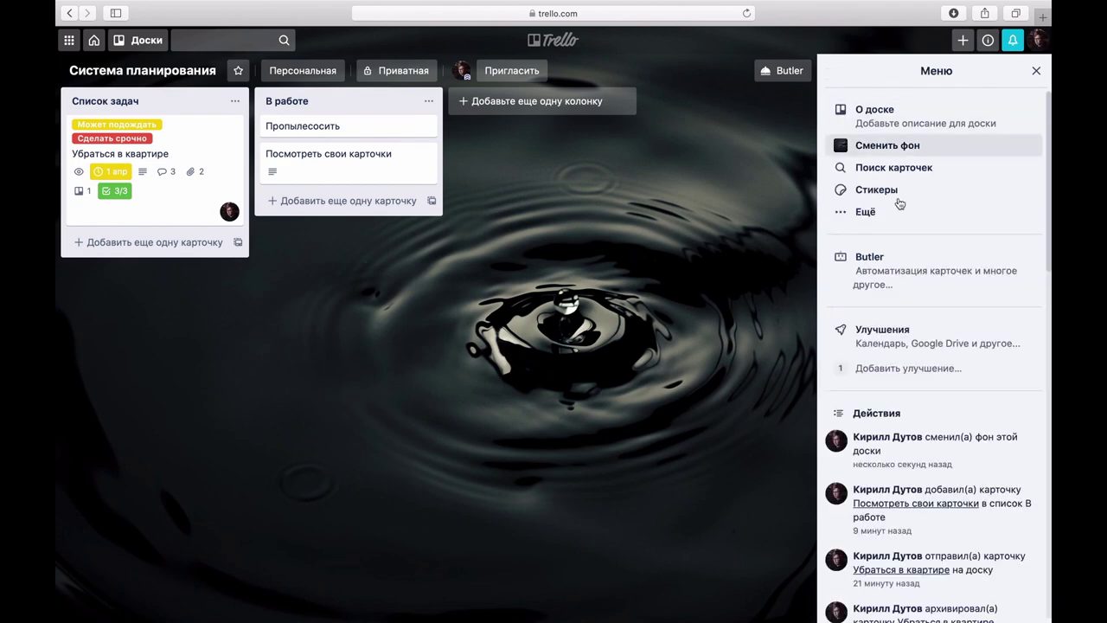
{"action": "left_click", "coordinate": [895, 331]}
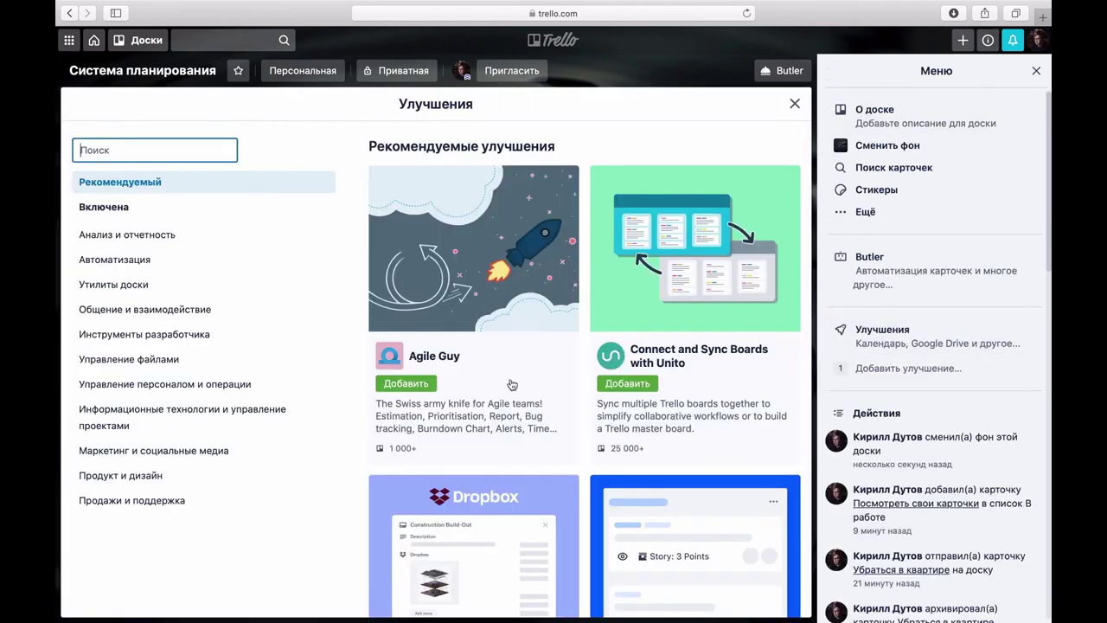
{"action": "scroll", "coordinate": [512, 384], "scroll_direction": "down", "scroll_amount": 3}
{"action": "scroll", "coordinate": [512, 384], "scroll_direction": "down", "scroll_amount": 10}
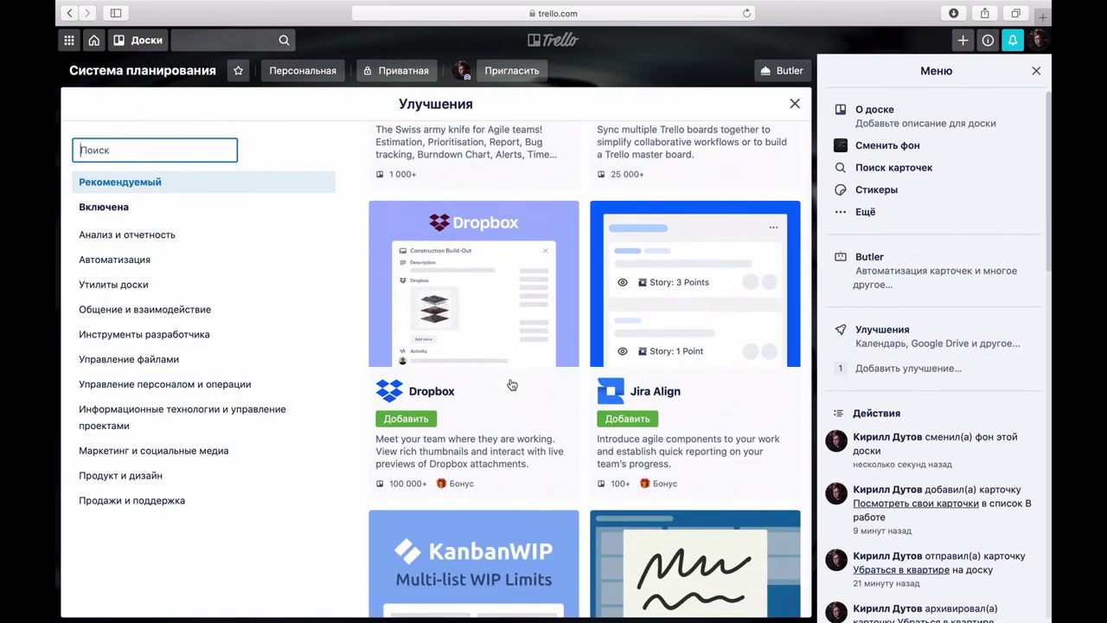
{"action": "scroll", "coordinate": [512, 384], "scroll_direction": "down", "scroll_amount": 3}
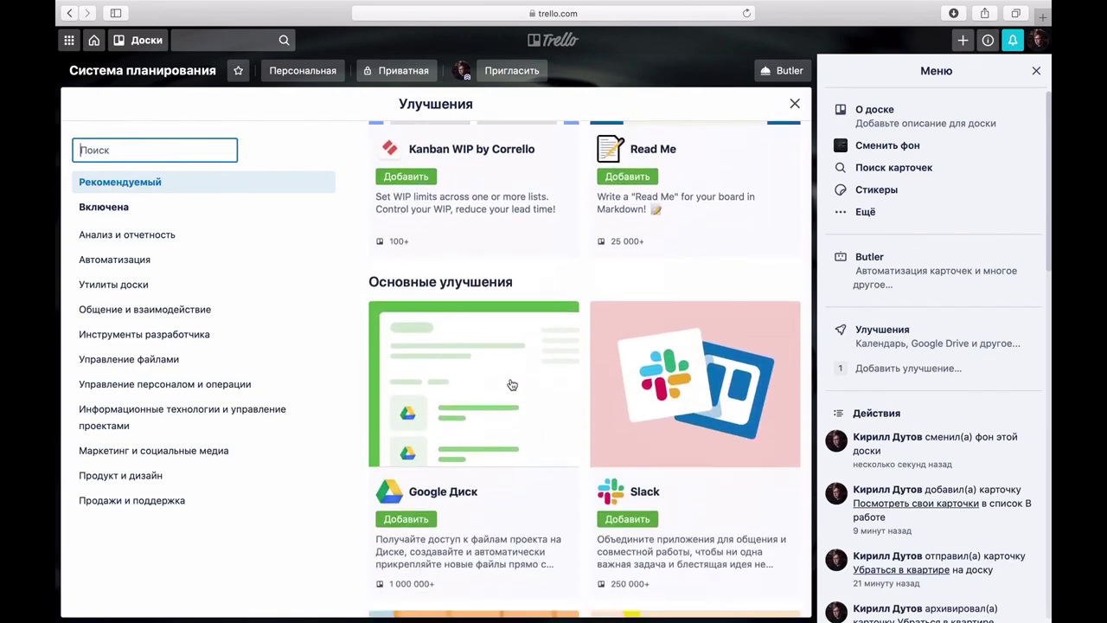